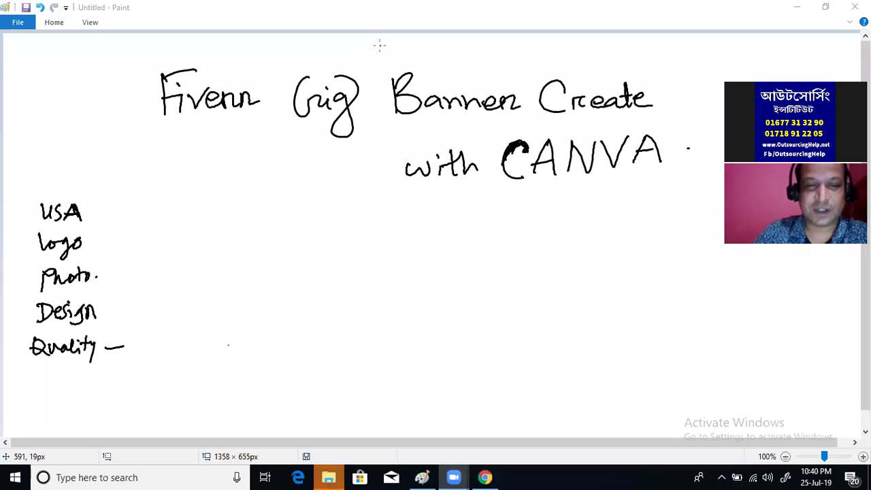
click(172, 426)
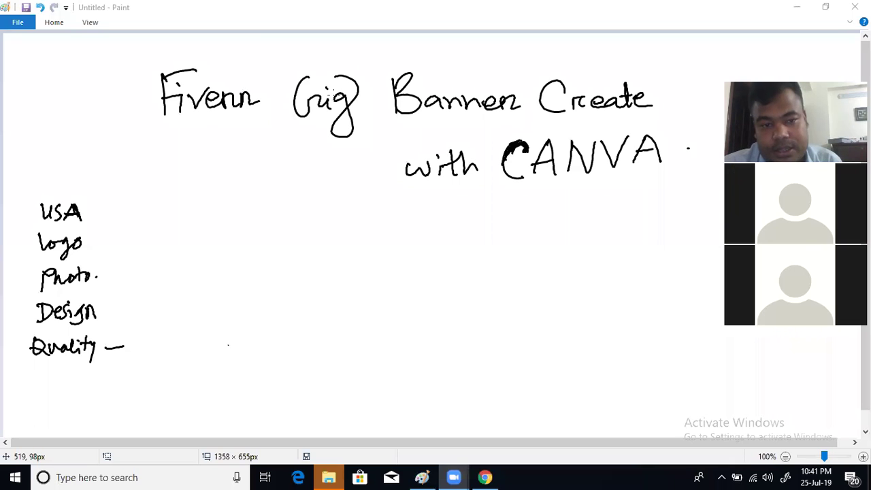
click(489, 476)
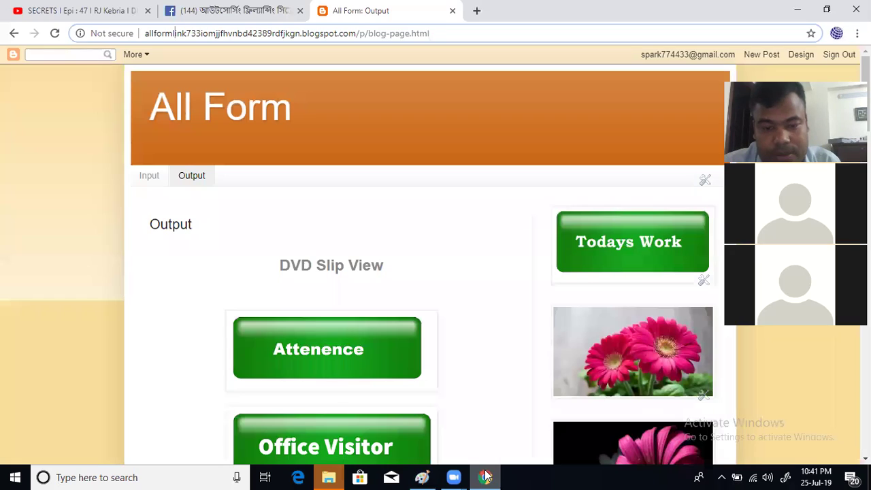
click(477, 11)
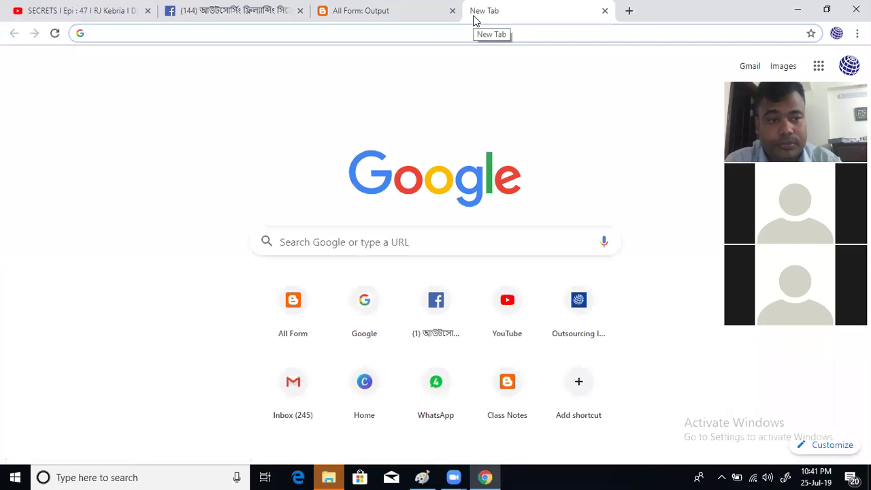
text(www.can)
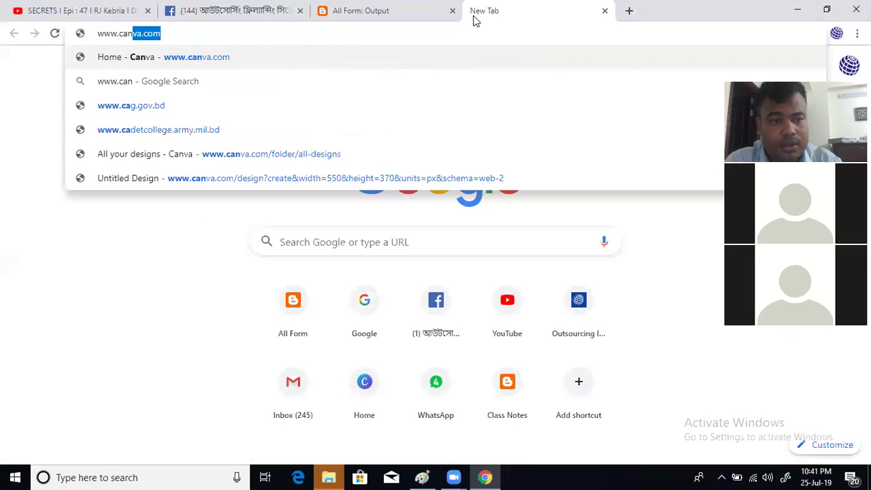
key(Return)
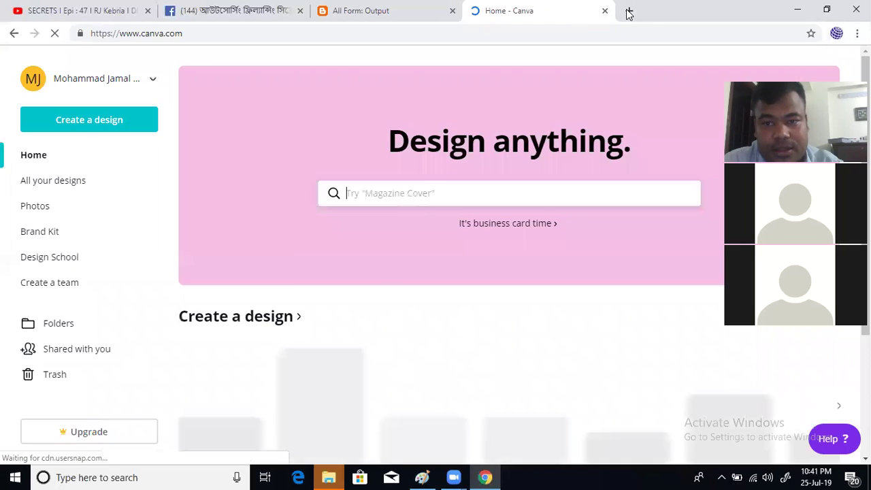
Open the Fiverr site in another new tab and search its services for classified ads posting
click(627, 11)
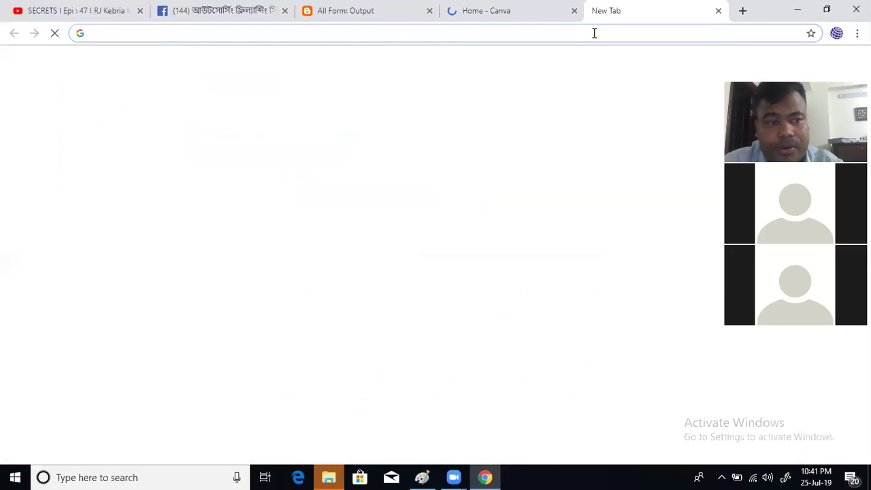
text(fiv)
key(Return)
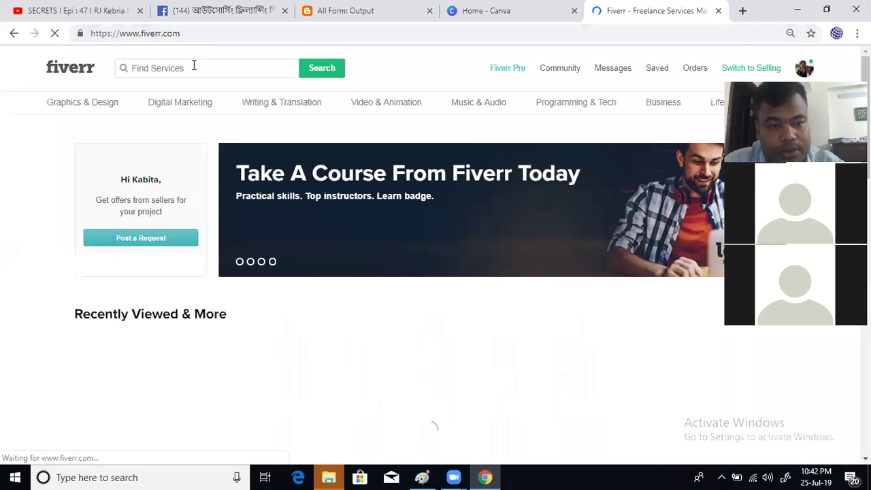
click(190, 68)
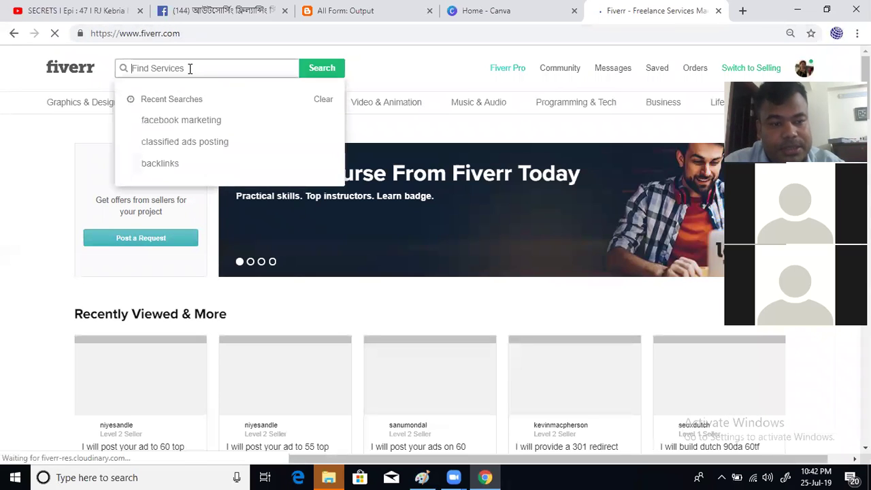
text(class)
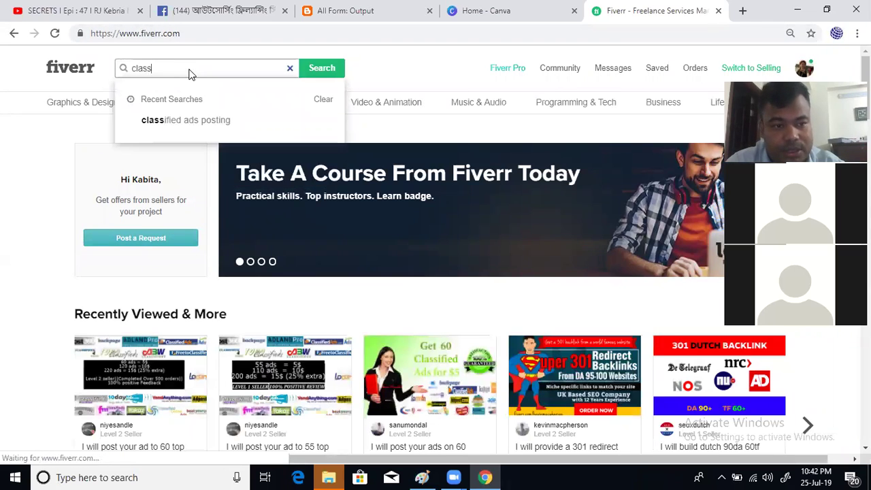
click(196, 128)
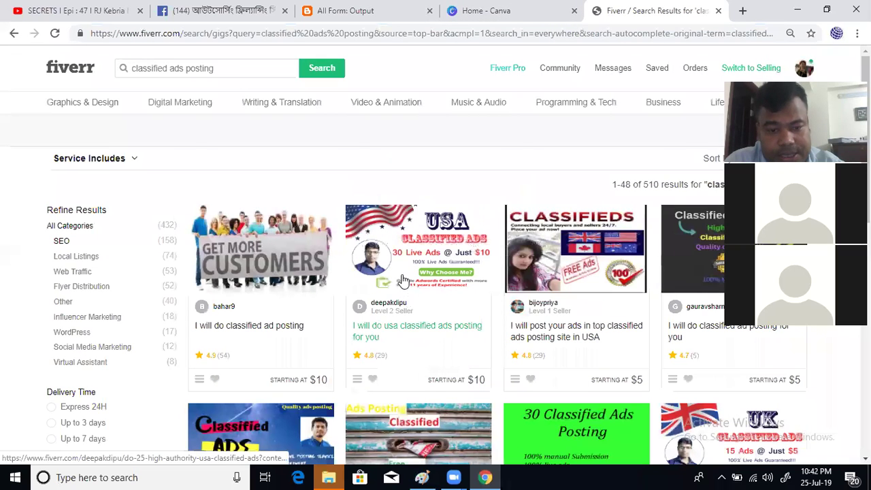
Open the gigs "I will do usa classified ads posting for you" and "I will post your ads in top classified ads posting site in USA" in separate tabs
scroll(304, 288, down, 2)
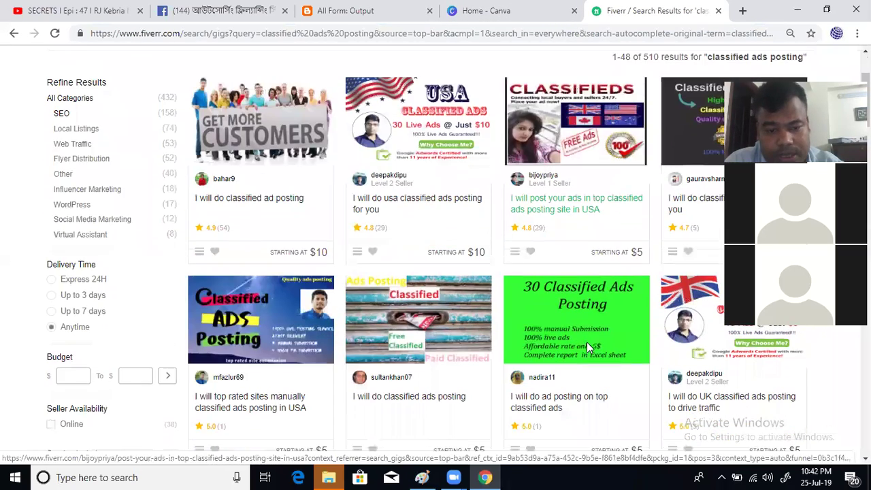
scroll(409, 320, down, 1)
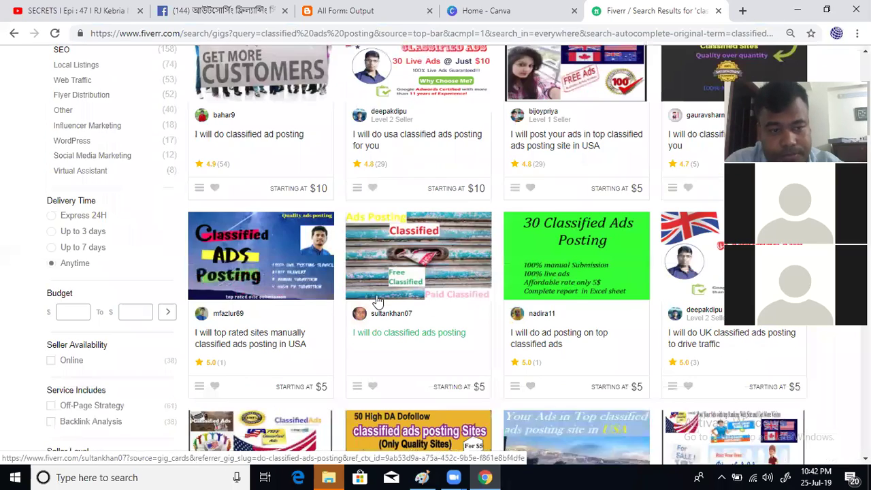
scroll(376, 293, up, 2)
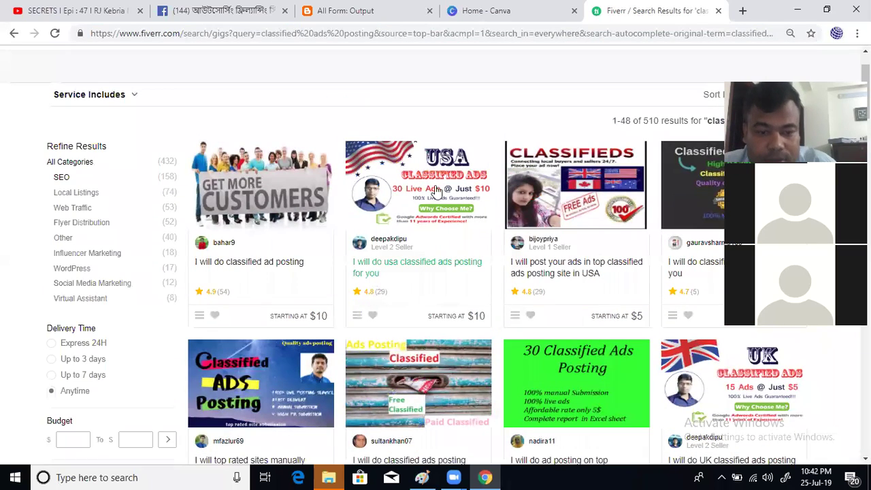
right_click(412, 268)
click(417, 272)
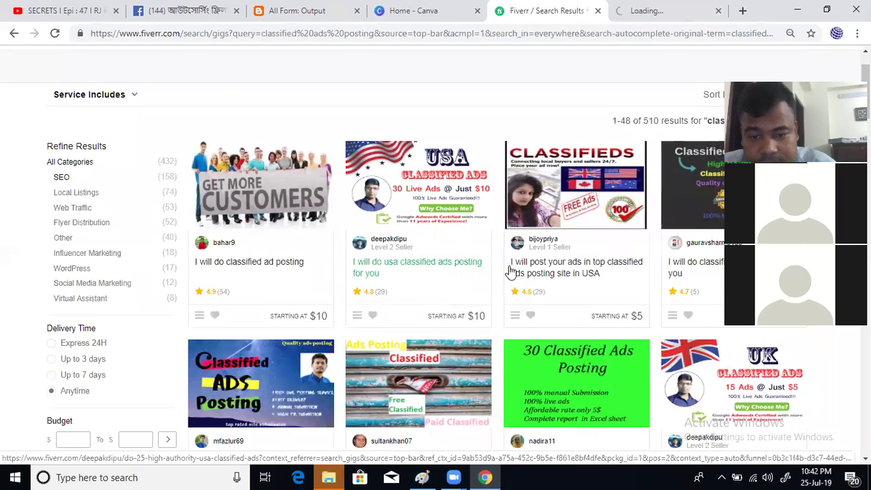
right_click(539, 272)
click(540, 273)
Open the gig "I will top rated sites manually classified ads posting in USA" in its own tab
scroll(405, 290, down, 3)
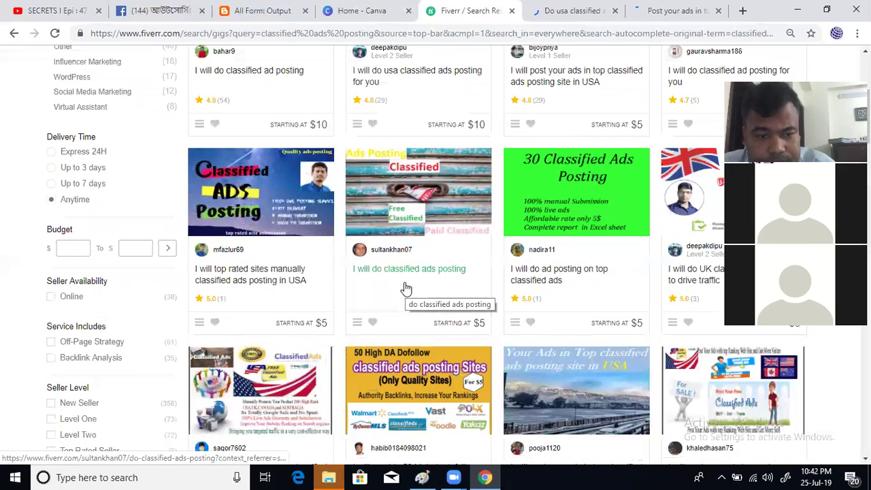
scroll(405, 290, down, 2)
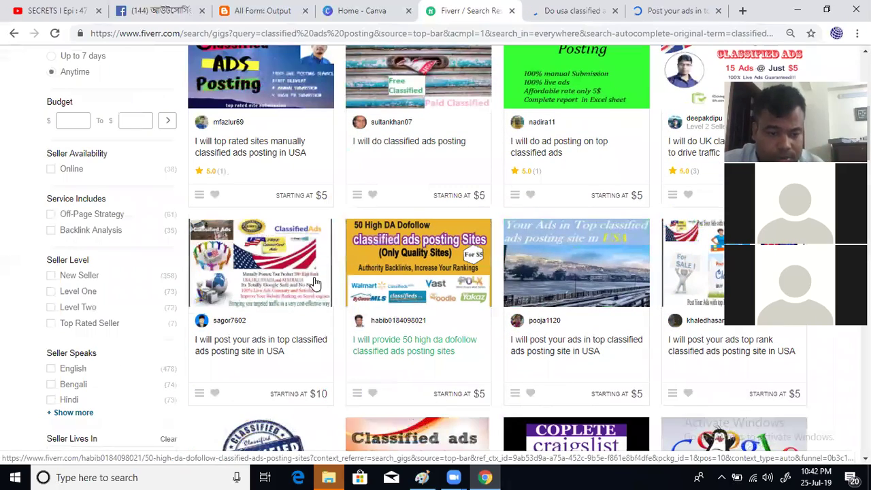
scroll(253, 204, up, 2)
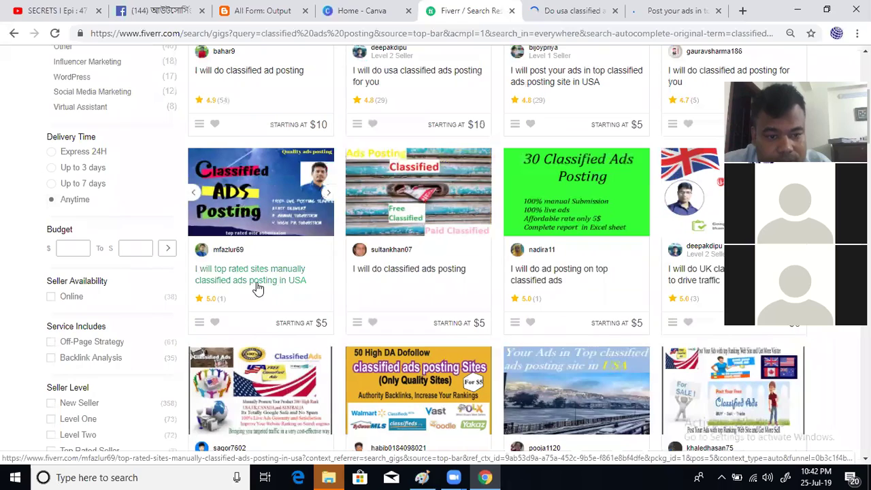
right_click(253, 270)
click(303, 277)
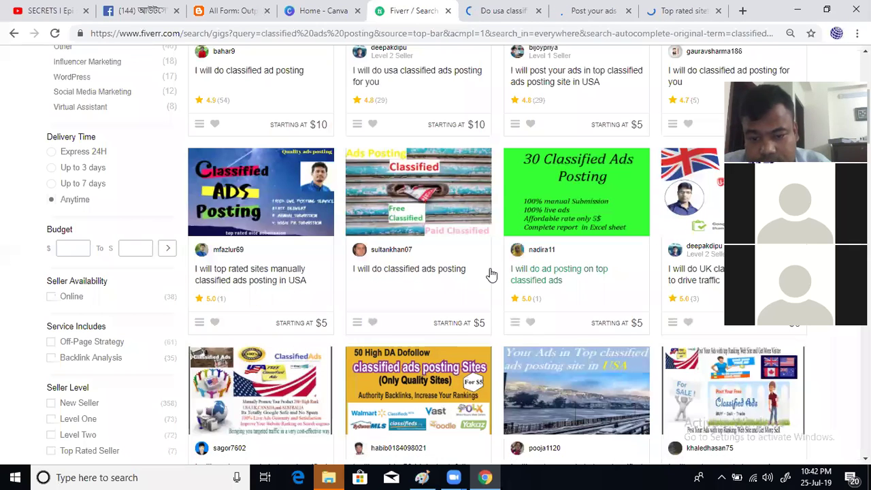
Compare the banner designs of the classified ads gigs in the Fiverr search results
scroll(491, 274, down, 2)
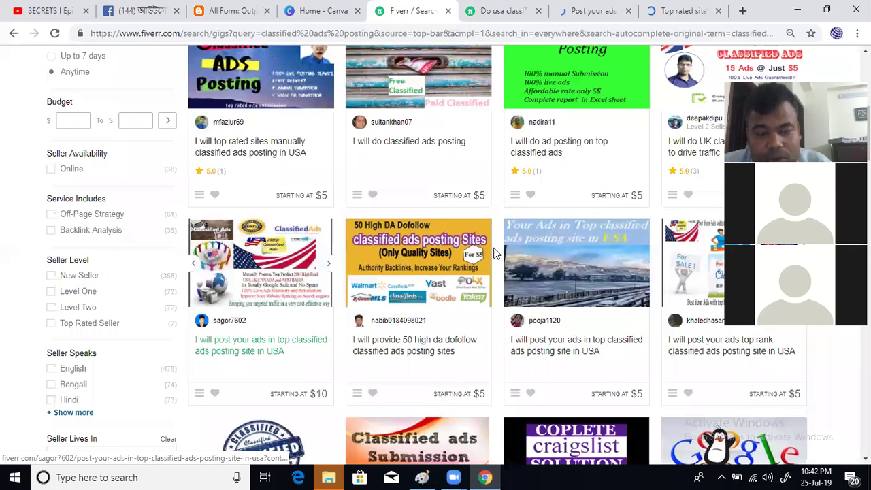
scroll(495, 253, up, 3)
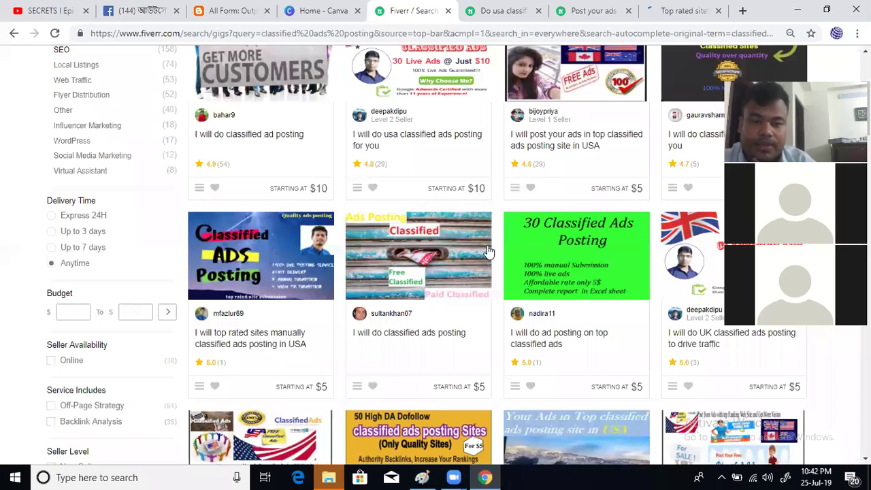
scroll(489, 252, up, 3)
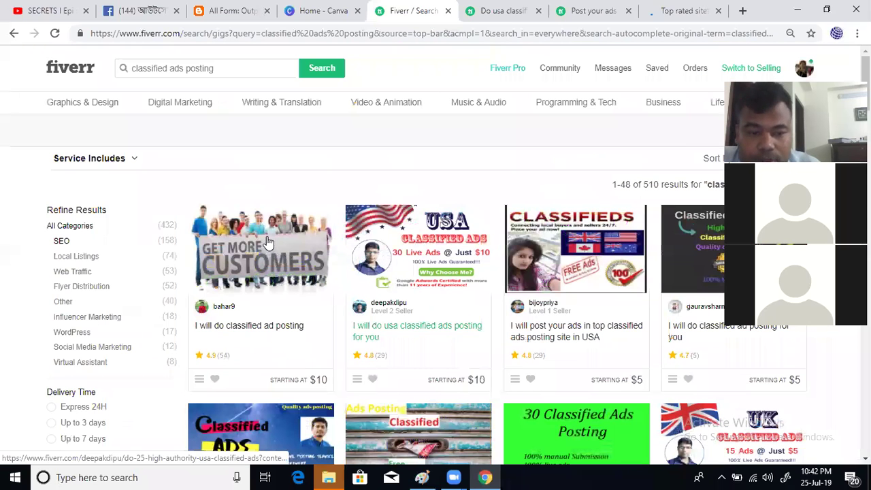
click(570, 271)
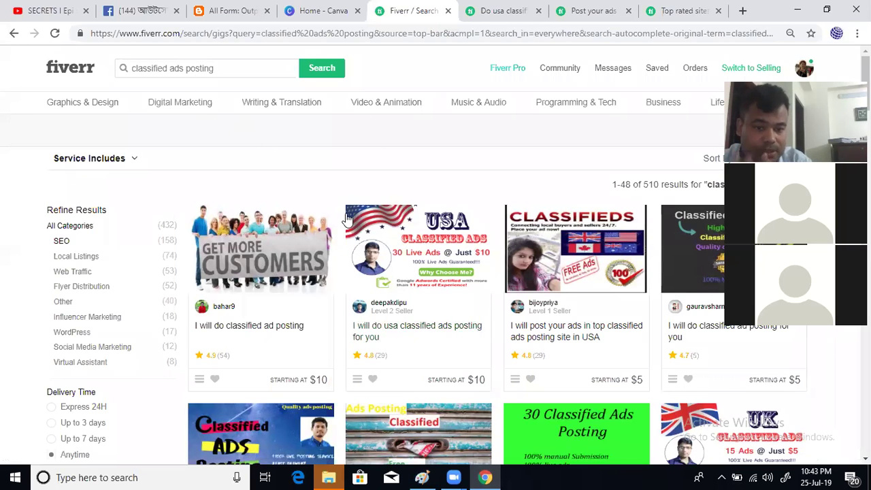
scroll(449, 276, down, 2)
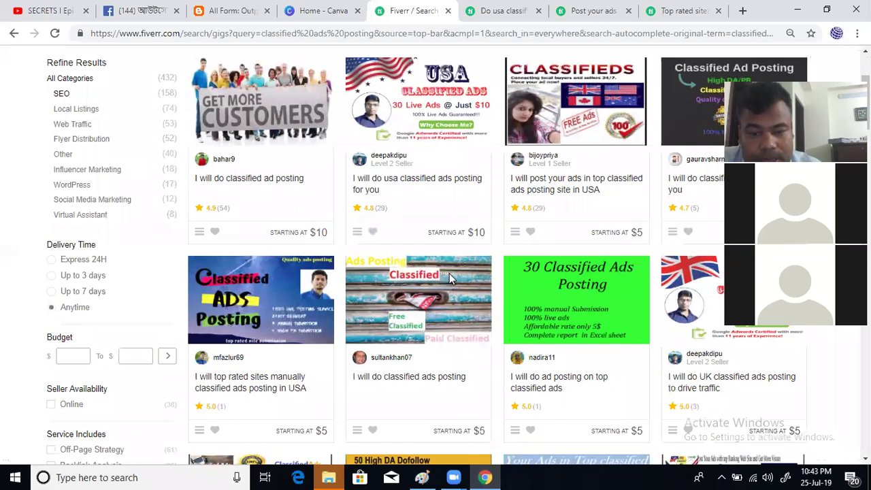
scroll(538, 204, down, 2)
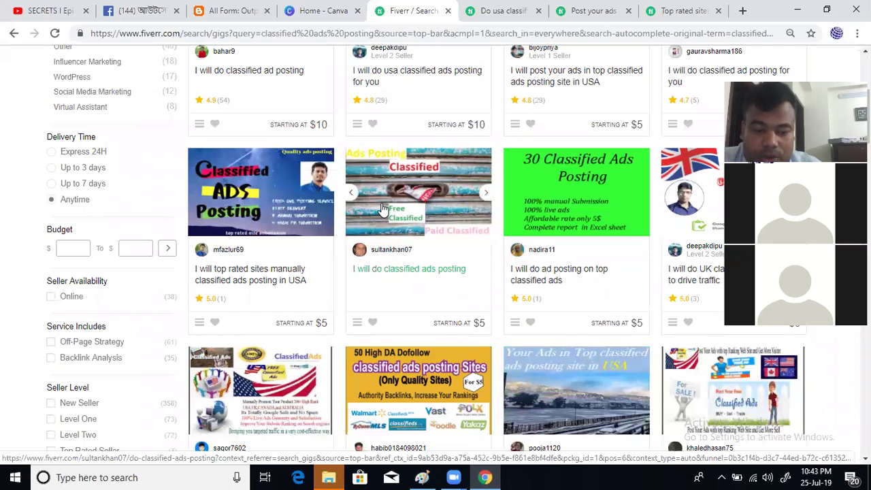
scroll(377, 221, down, 3)
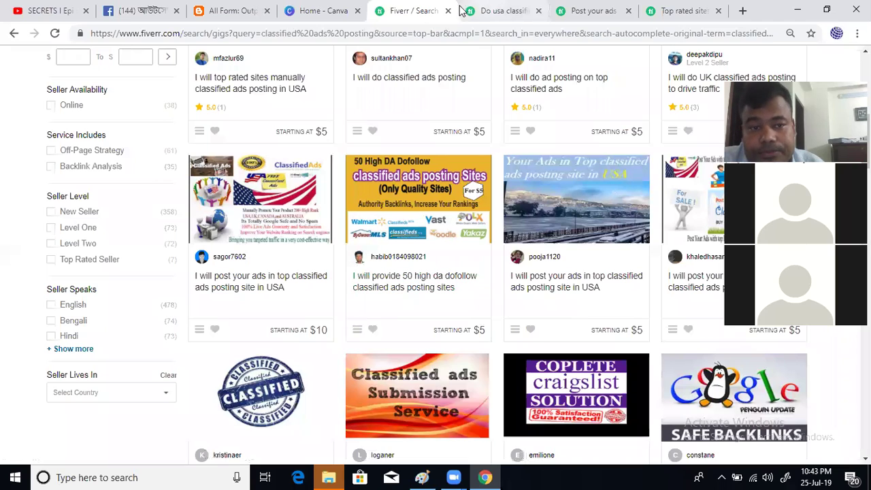
Highlight the web address of the Fiverr results, switch to the Canva home page and highlight its address
click(392, 30)
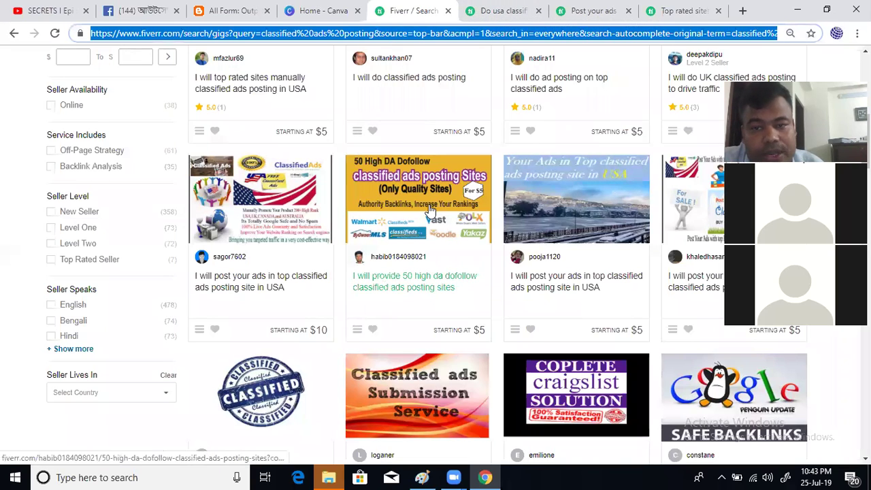
click(309, 7)
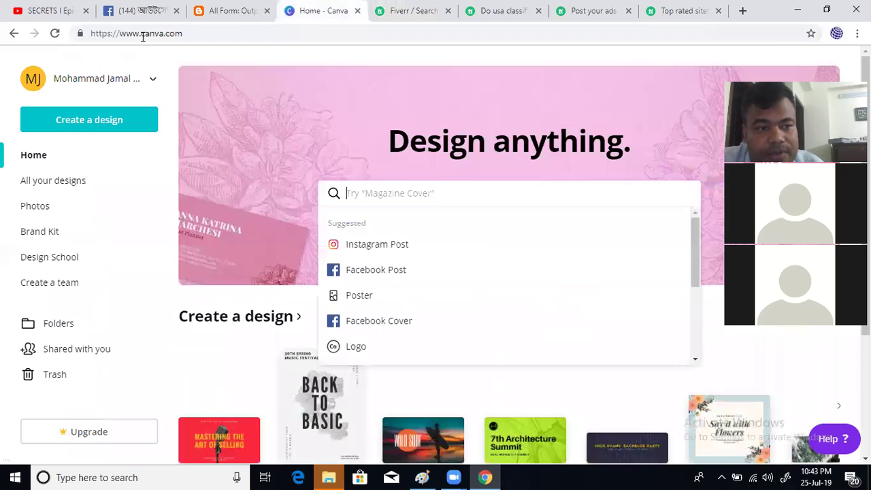
click(200, 32)
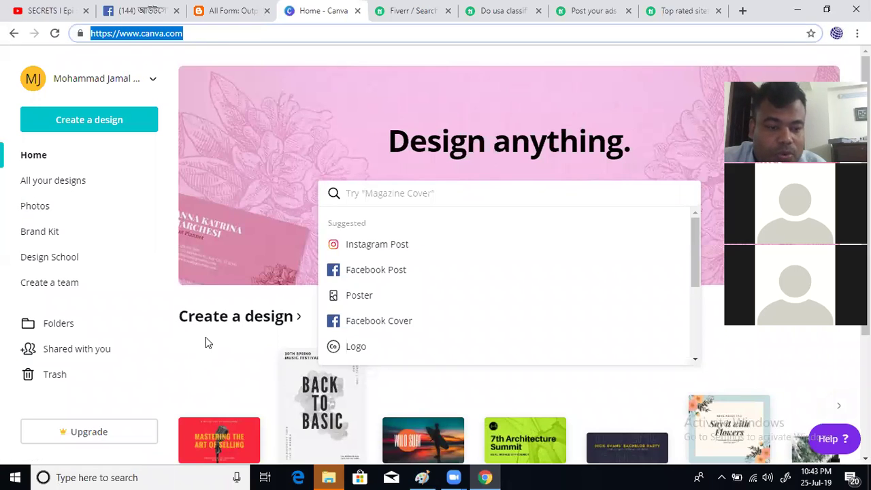
click(243, 260)
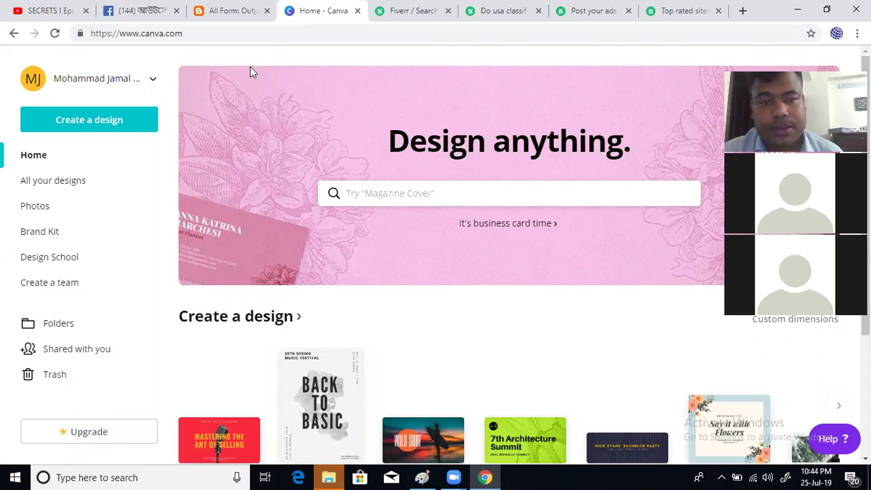
Open the $10 top classified ads posting gig from the Fiverr results, examine its banner image and close its tab
click(413, 11)
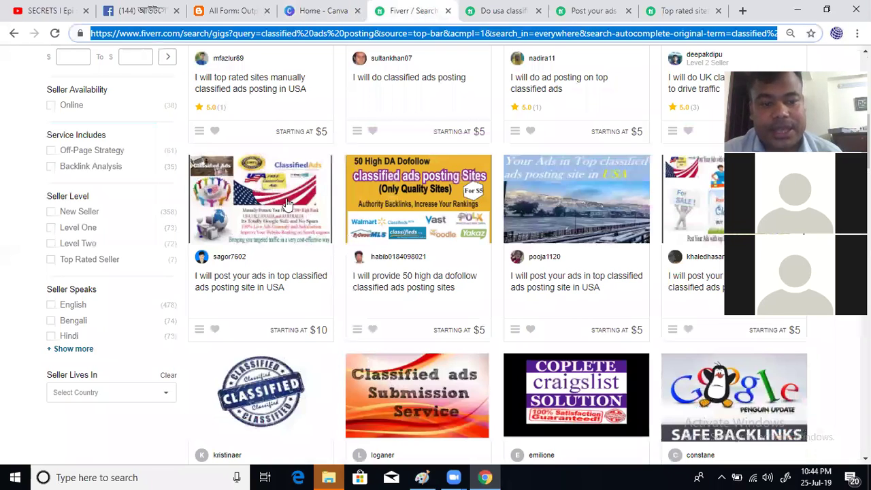
click(256, 282)
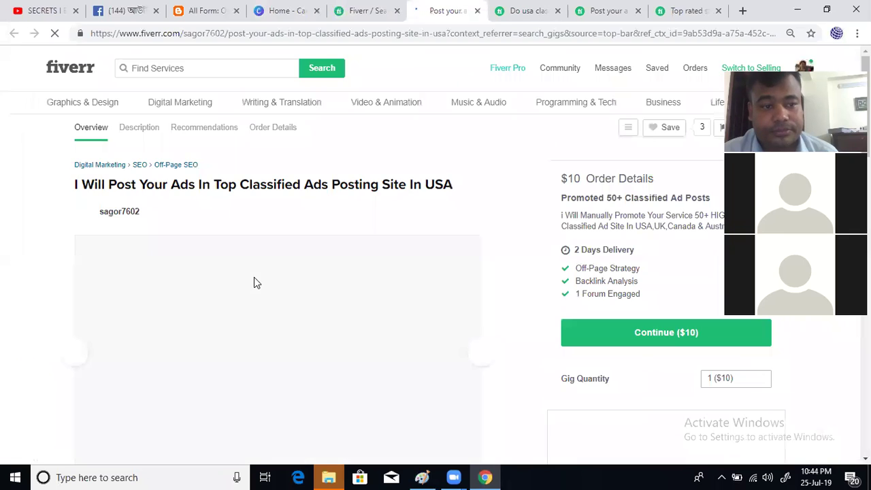
scroll(276, 206, down, 2)
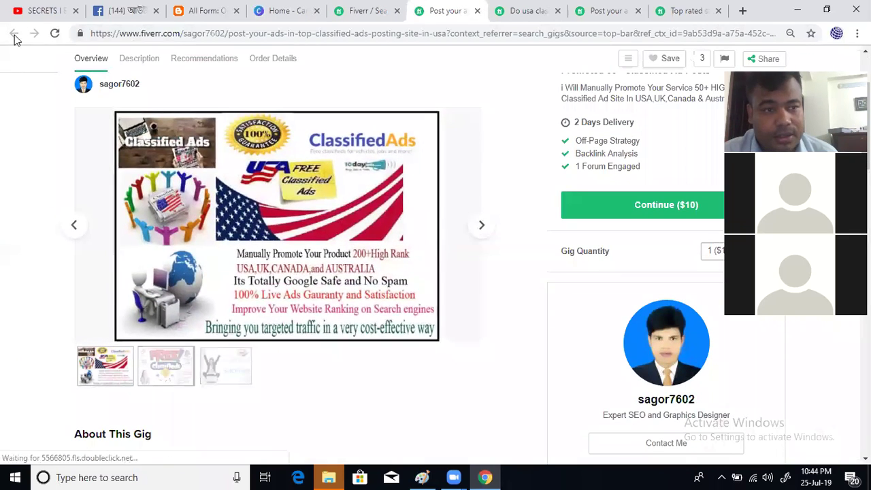
click(478, 11)
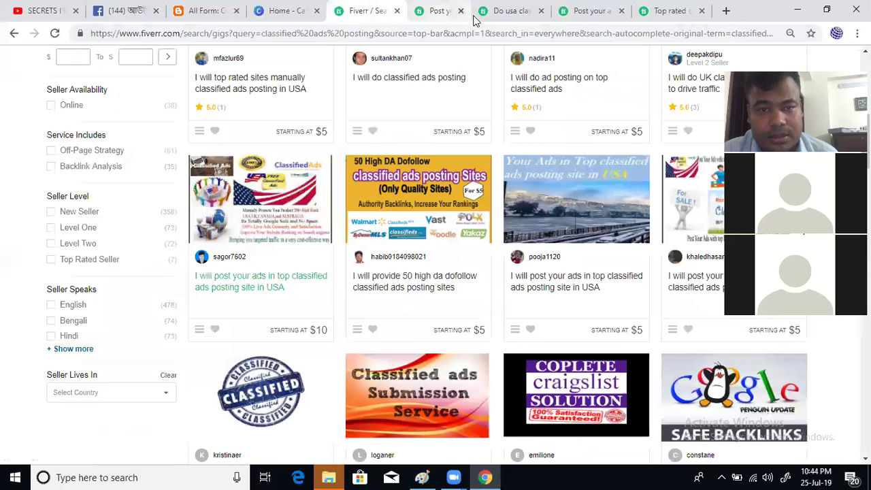
Examine the banner image of the already opened USA classified ads posting gig
click(520, 10)
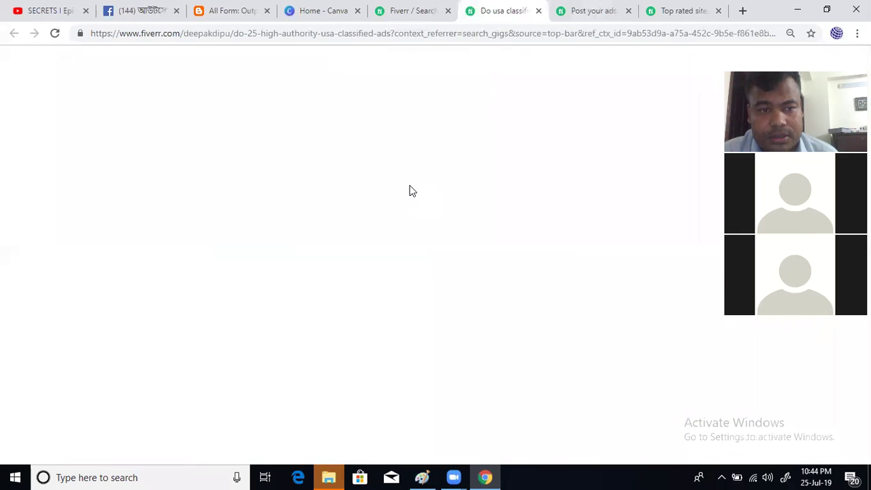
scroll(320, 254, down, 1)
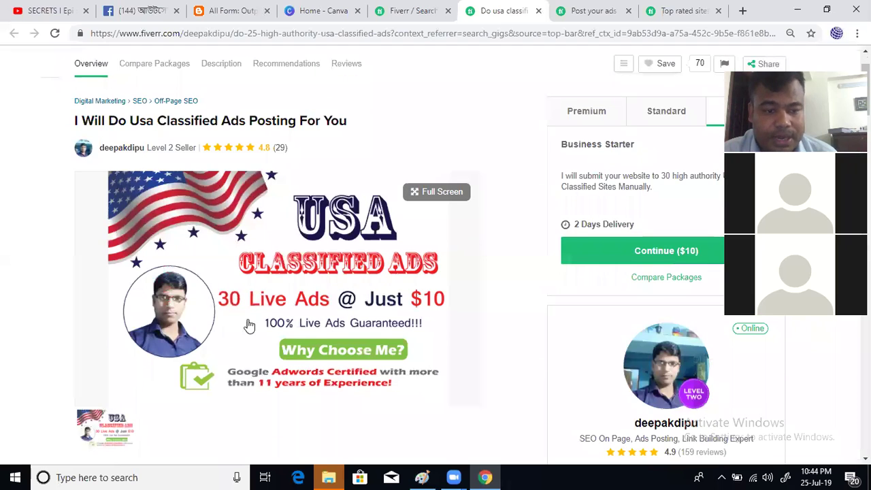
Examine the banners of the open USA classified ads gigs, and revisit the Canva home page and the Fiverr results
scroll(324, 270, down, 1)
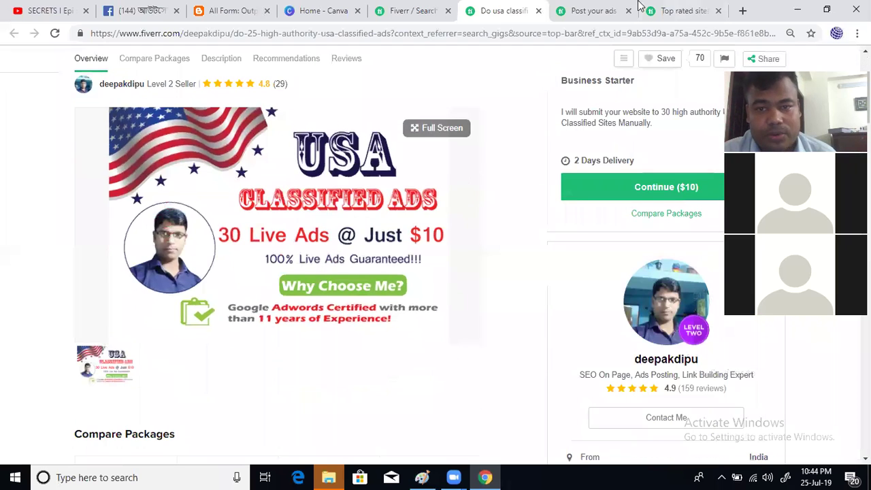
key(ctrl+Tab)
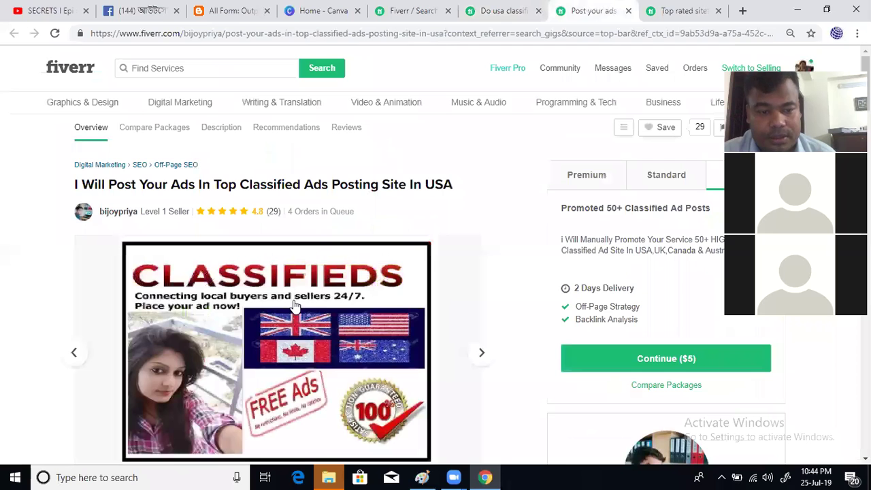
click(315, 11)
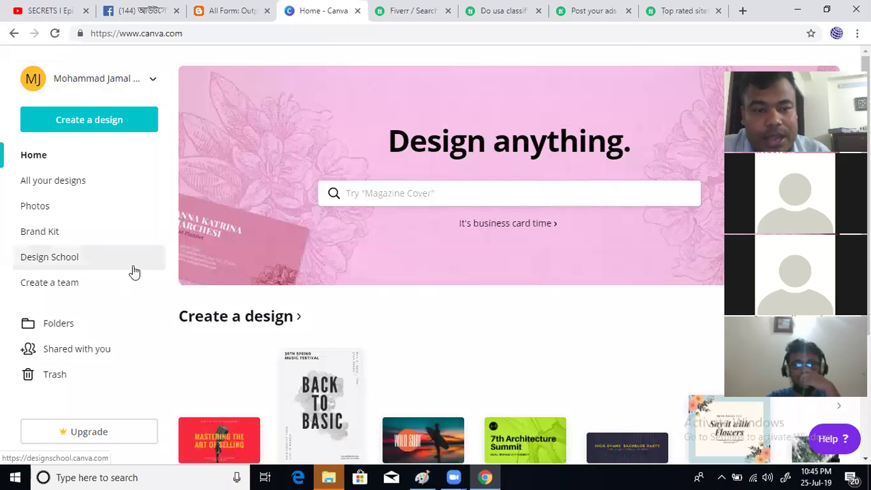
click(413, 11)
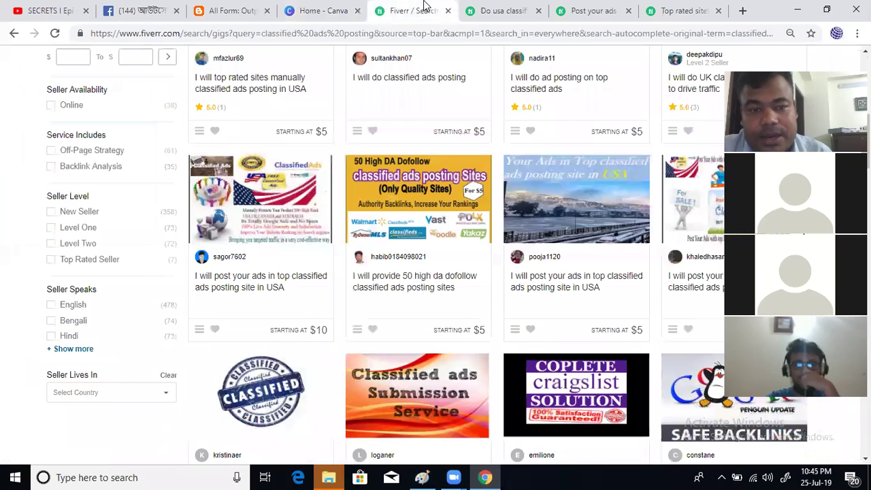
click(507, 12)
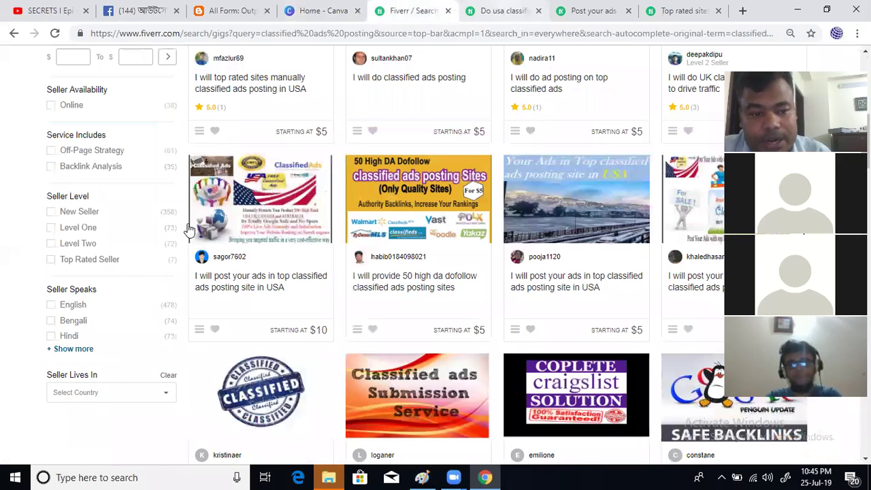
Search Google in a new browser tab for "fiverr banner size"
click(742, 11)
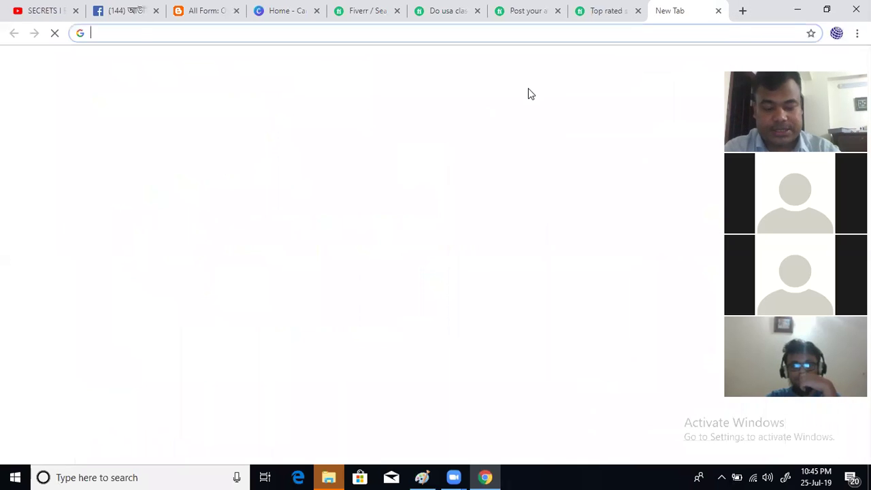
text(goo)
key(Return)
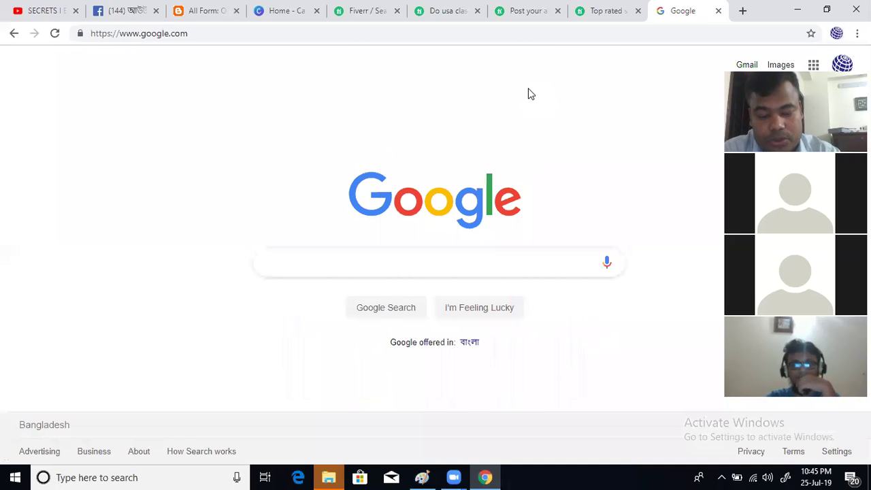
text(fiverr)
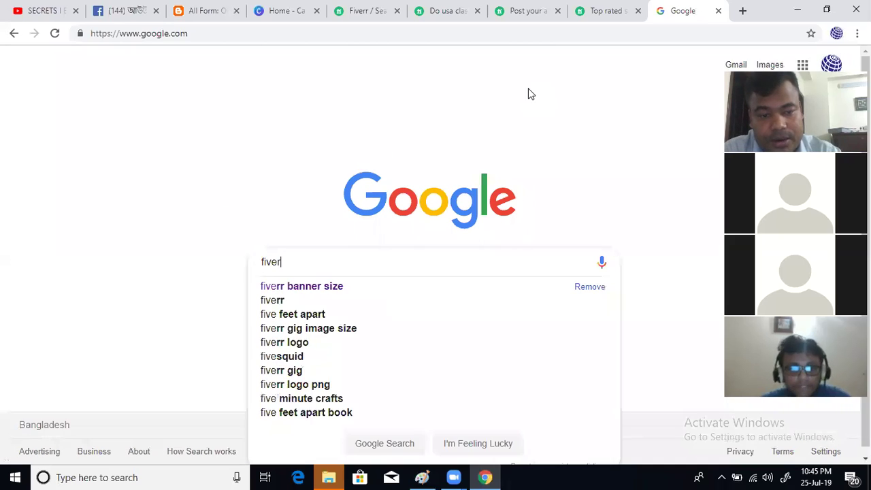
click(309, 287)
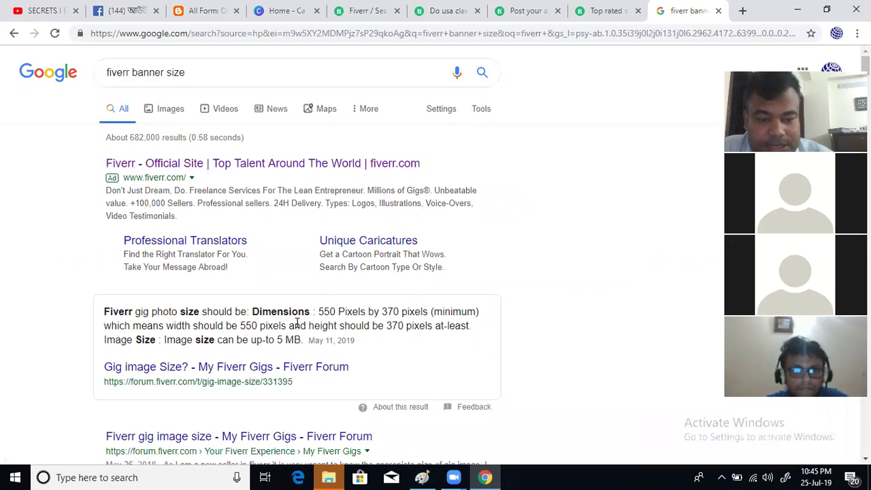
Highlight the gig photo dimensions in the Google answer and return to the Fiverr results and the USA classified ads gig
scroll(324, 251, down, 1)
drag(318, 248, 434, 252)
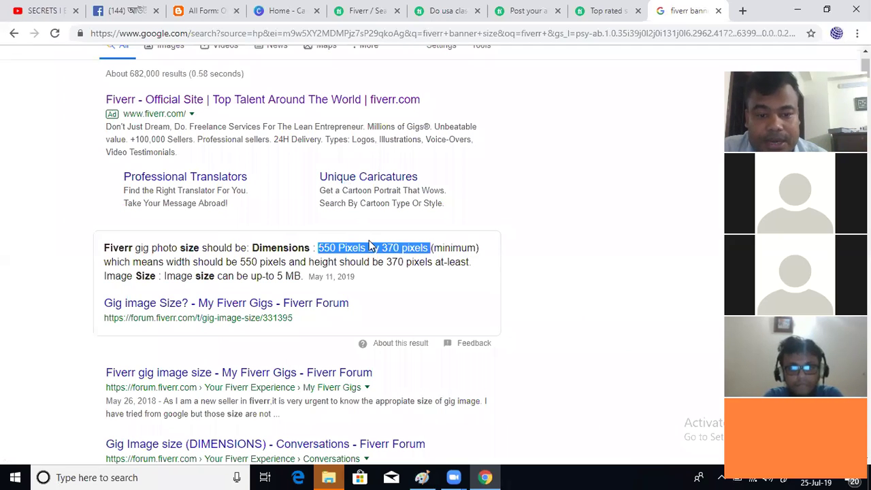
scroll(375, 185, up, 1)
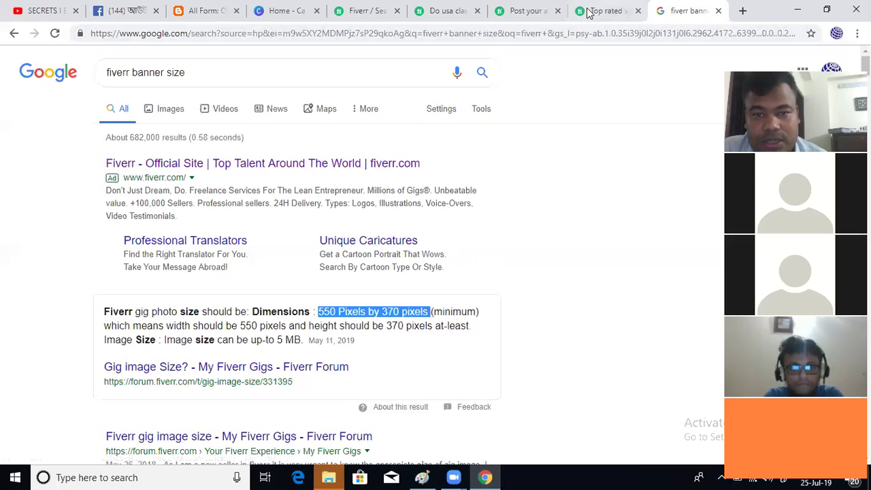
click(359, 8)
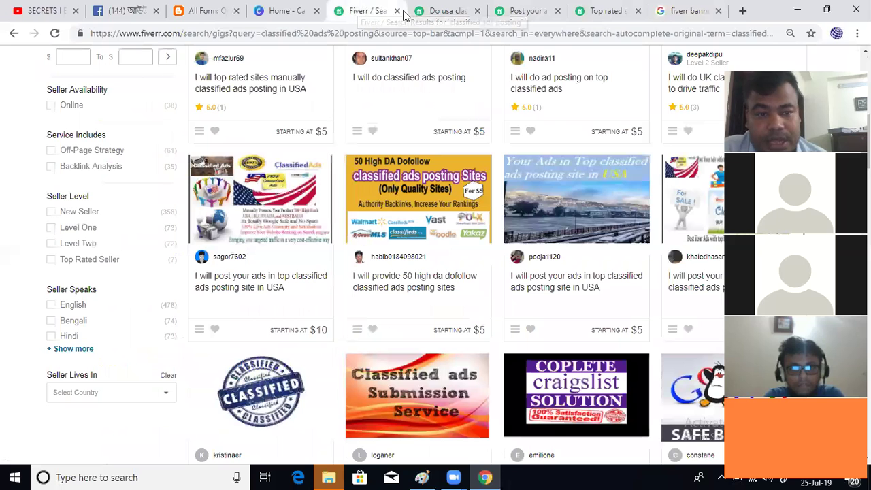
click(439, 8)
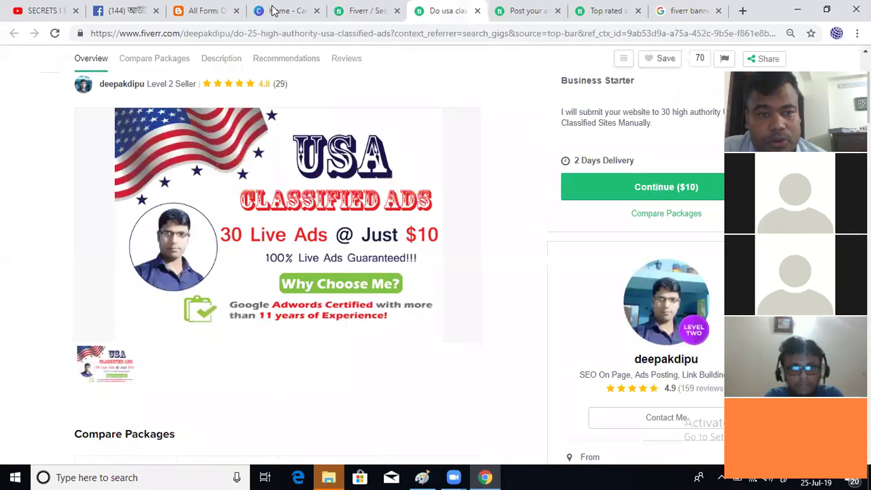
Switch to the Canva home page and start a new design with custom dimensions
click(272, 11)
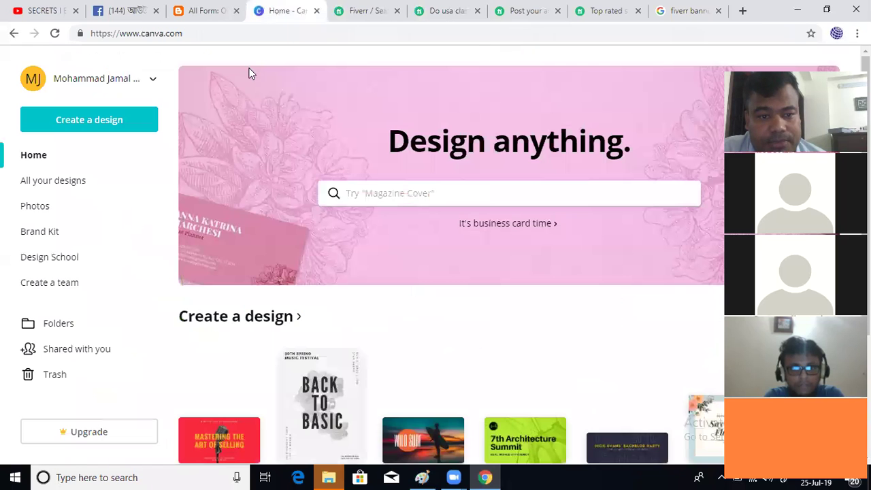
click(113, 123)
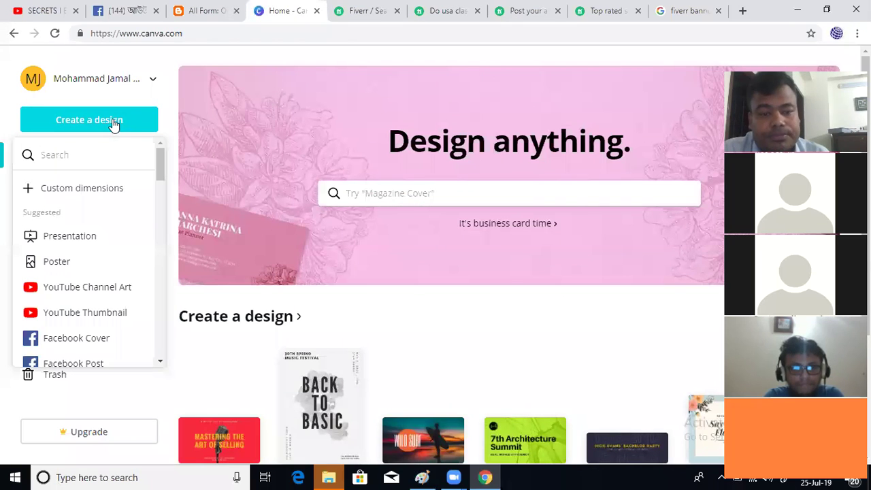
click(86, 190)
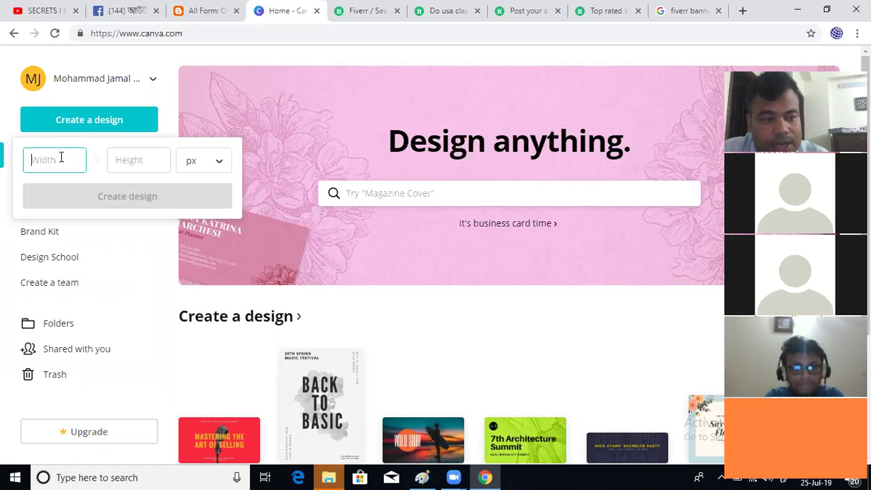
text(550)
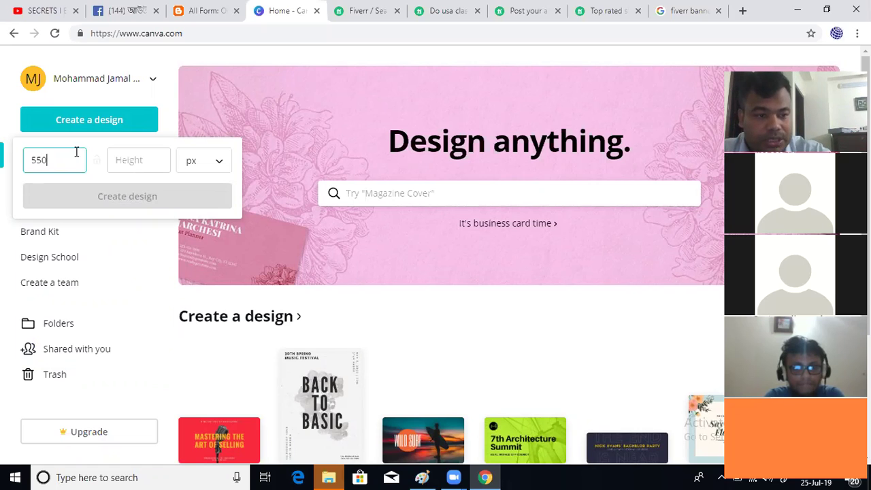
key(BackSpace)
key(BackSpace)
key(BackSpace)
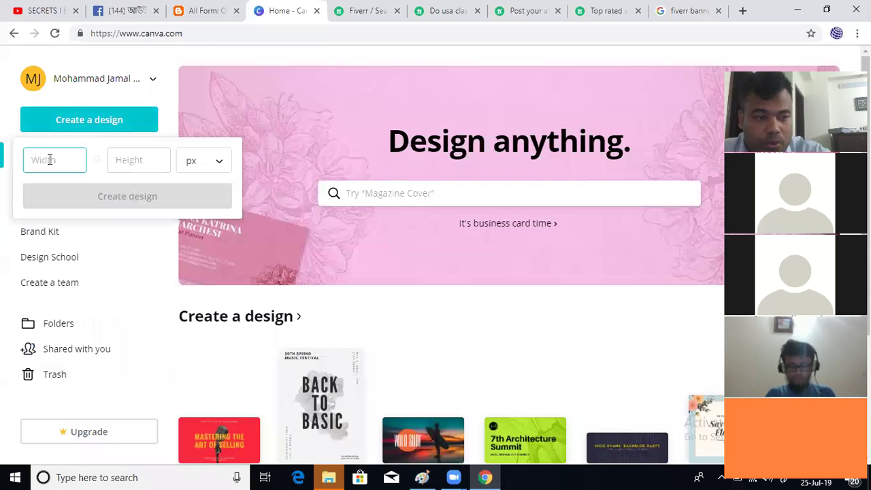
Recheck the gig photo dimensions in the Google results and create a custom Canva design of 550 × 370 px
click(696, 7)
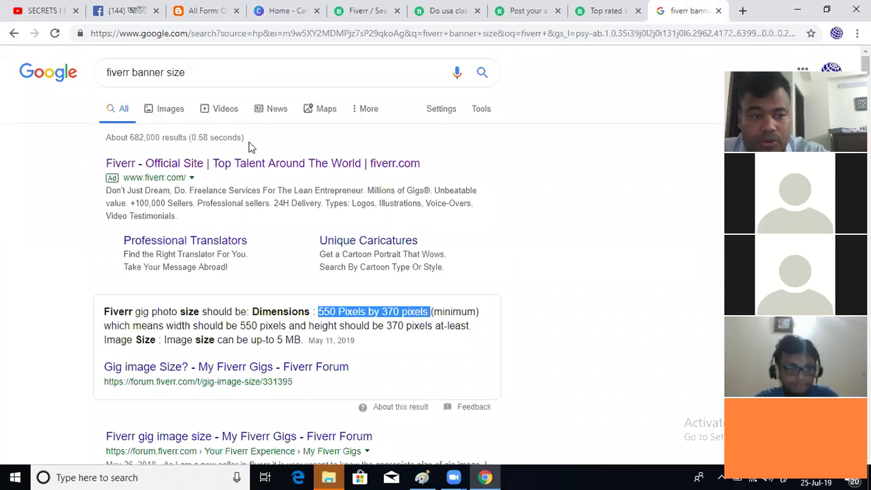
click(337, 314)
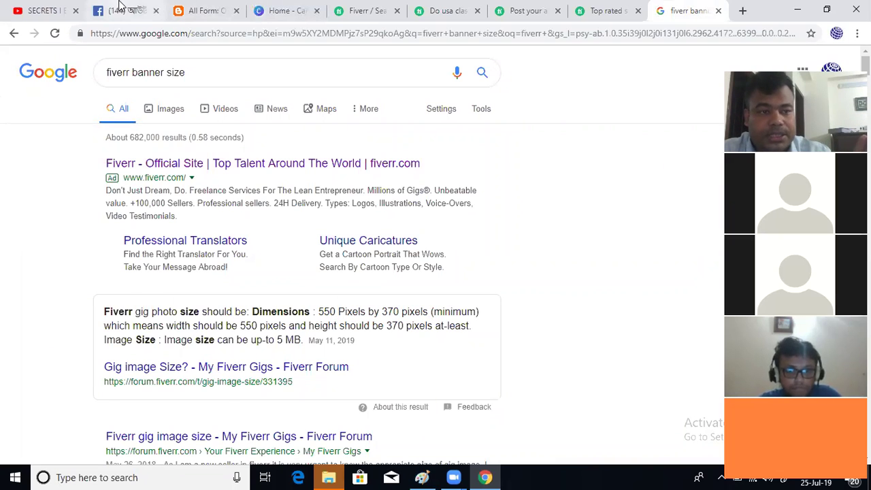
click(290, 10)
text(550)
click(149, 161)
text(37)
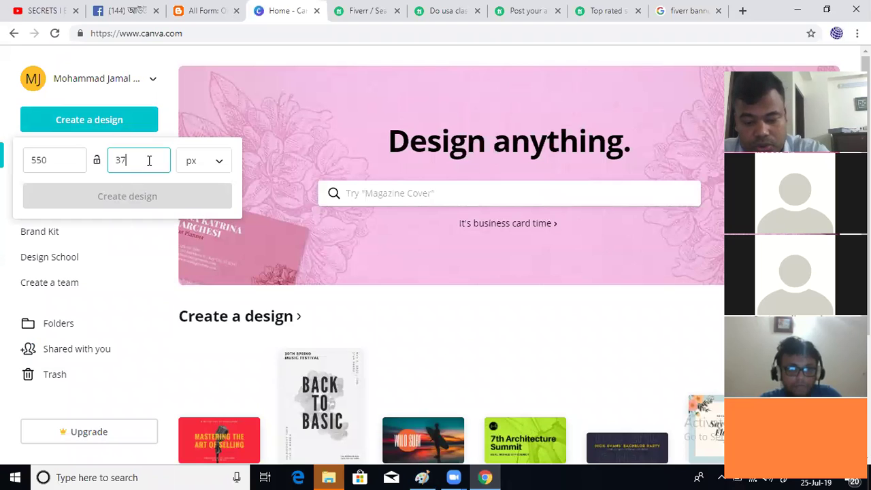
text(0)
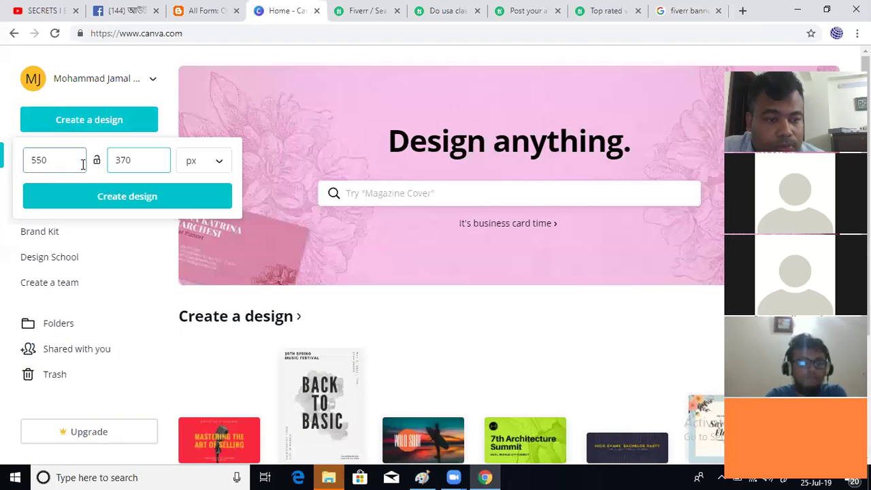
click(220, 164)
click(31, 162)
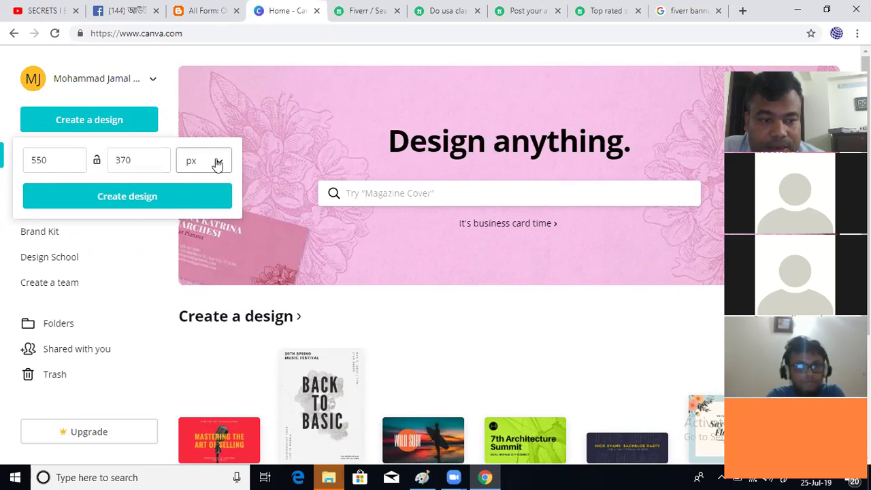
click(134, 199)
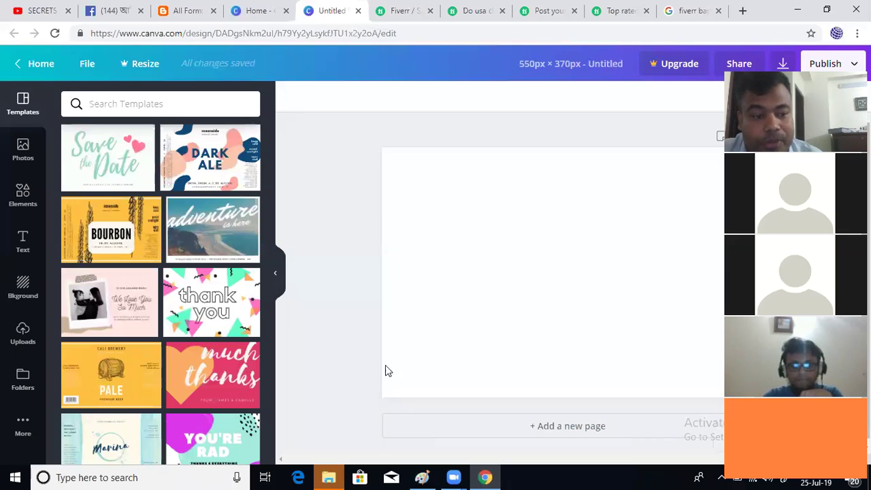
Fill the blank page's background with the default yellow color
click(460, 228)
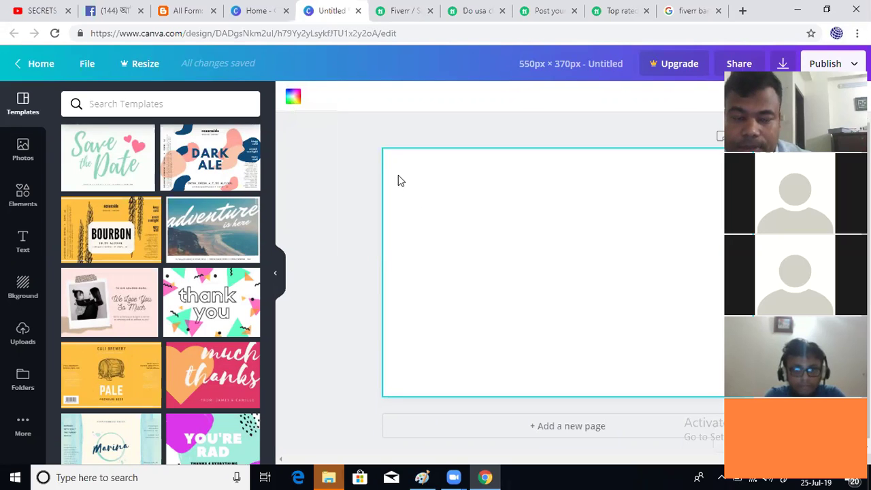
click(293, 99)
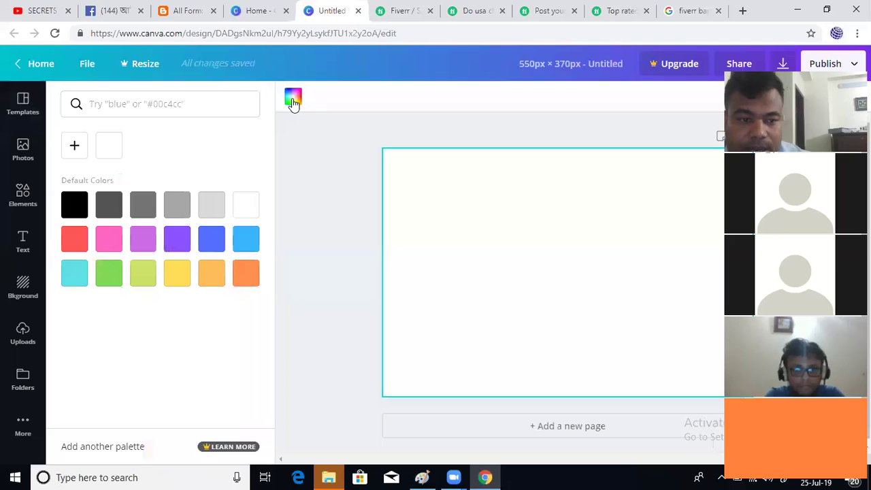
click(176, 276)
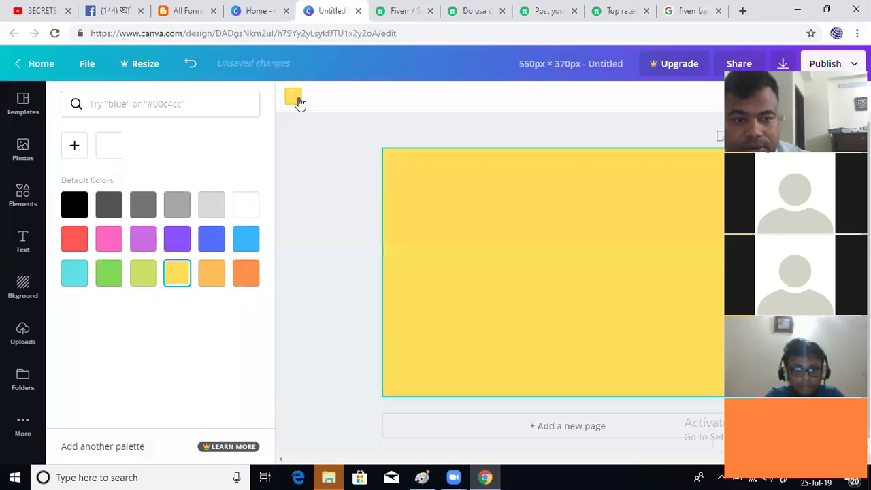
Try green and purple as the page background and restore the yellow color
click(111, 271)
click(109, 237)
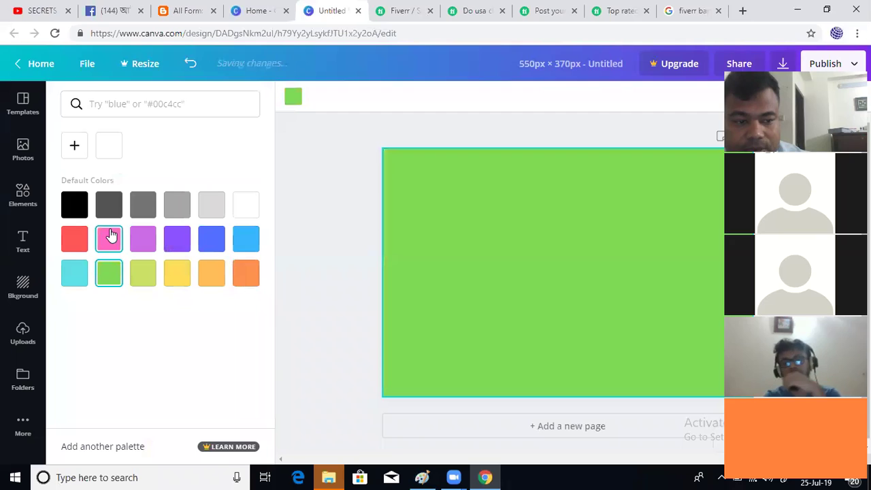
click(145, 238)
click(185, 240)
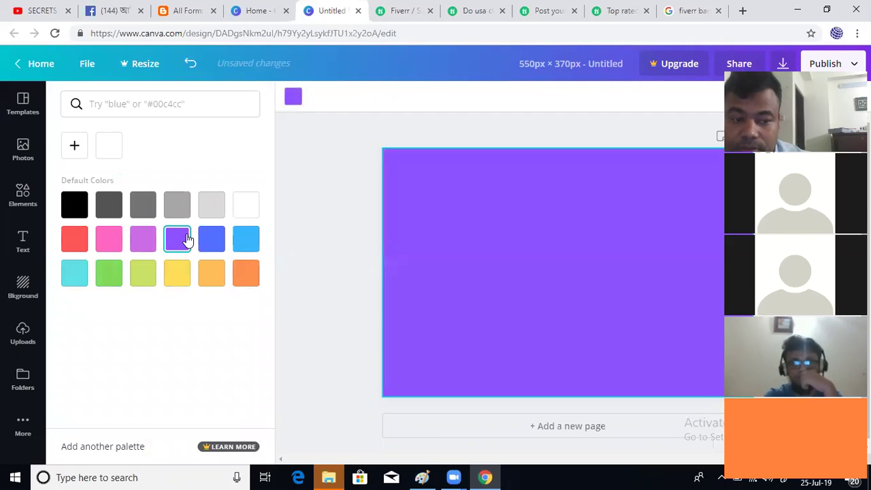
click(179, 279)
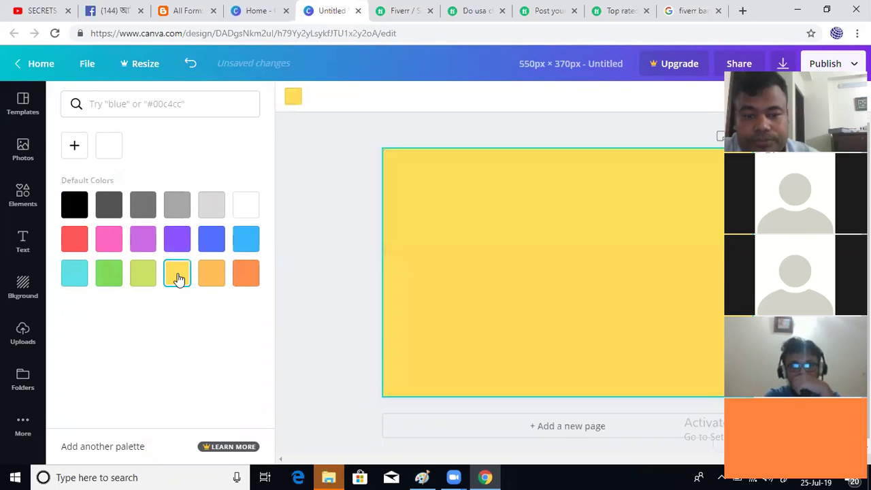
click(458, 222)
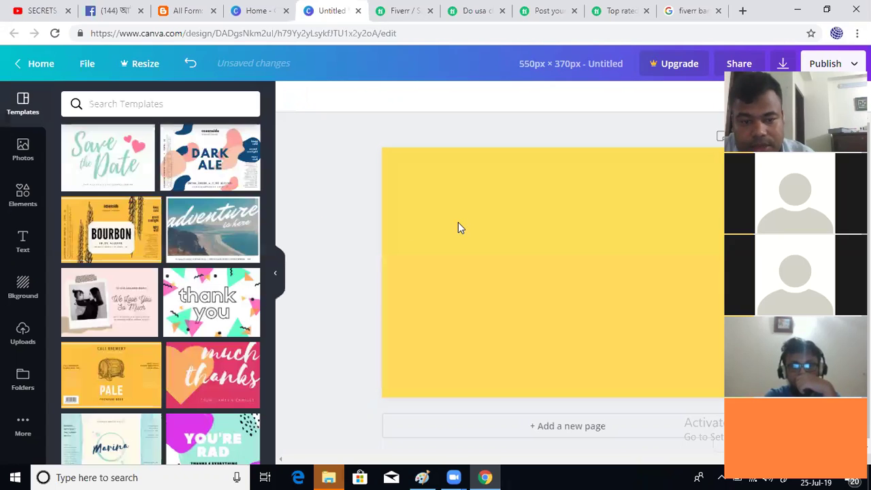
click(458, 222)
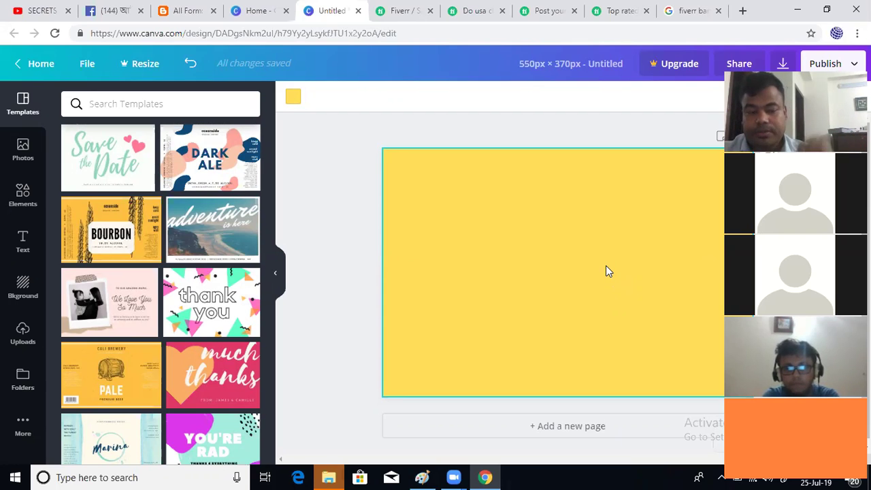
Add a heading to the yellow page and replace its placeholder text with "Classified Ads Posting"
click(23, 243)
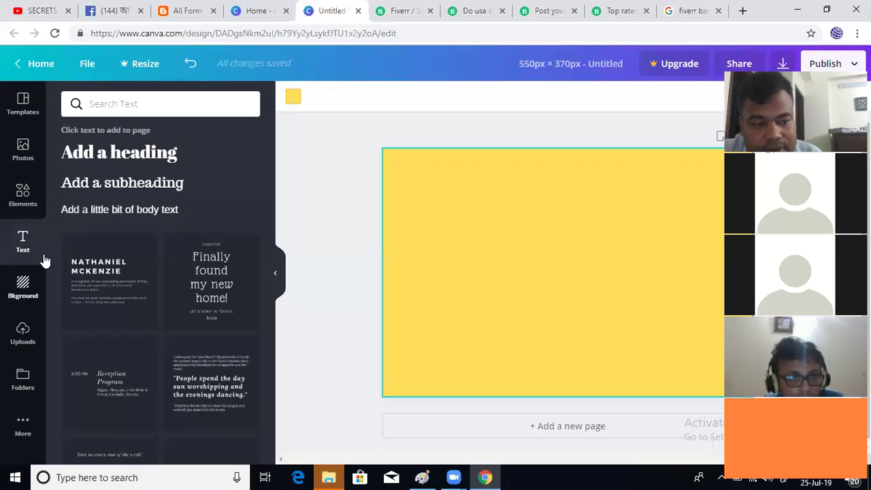
click(141, 155)
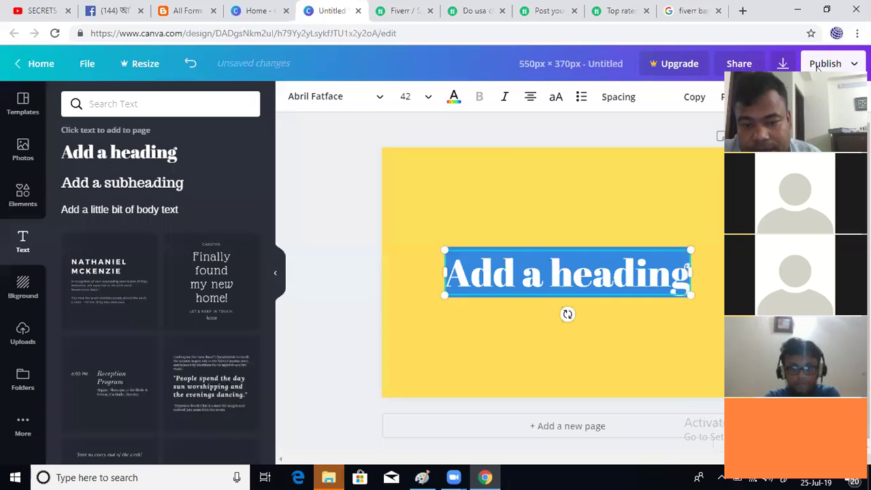
double_click(533, 276)
double_click(594, 282)
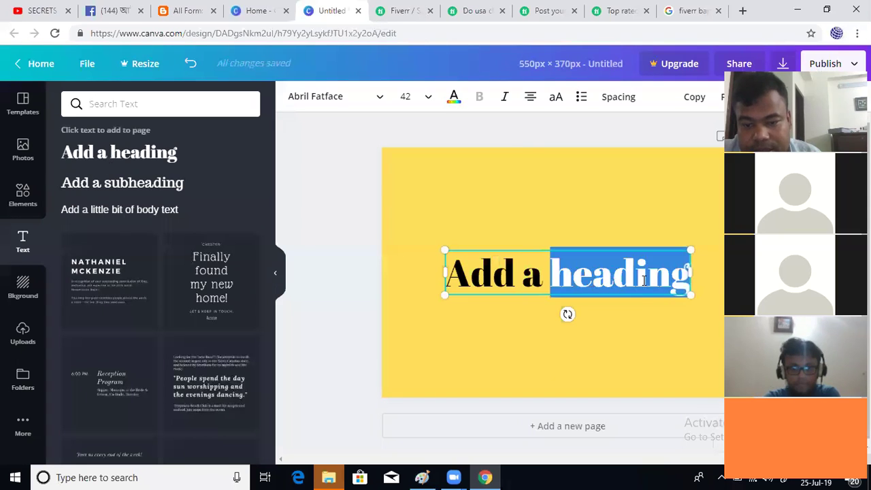
key(BackSpace)
key(BackSpace)
key(BackSpace)
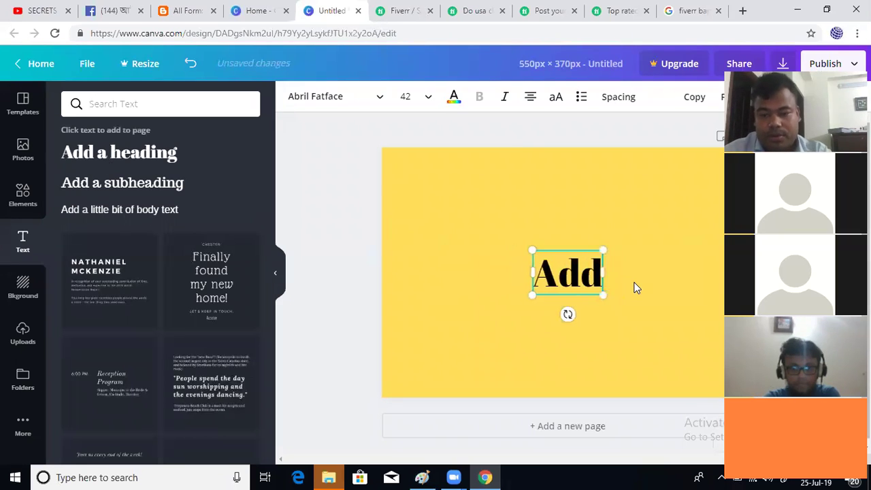
text(Class)
key(Left)
key(Left)
key(Left)
key(Left)
key(Left)
key(BackSpace)
key(BackSpace)
key(BackSpace)
key(BackSpace)
key(BackSpace)
key(Right)
key(Right)
key(Right)
key(Right)
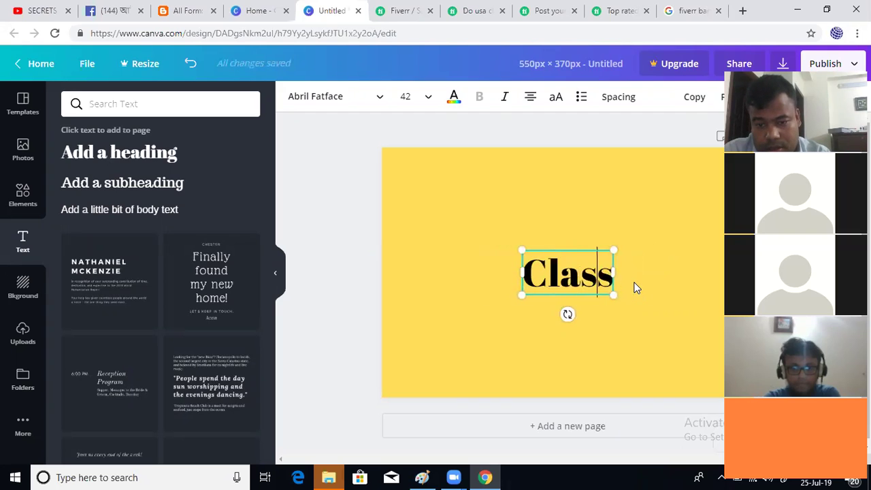
text(if)
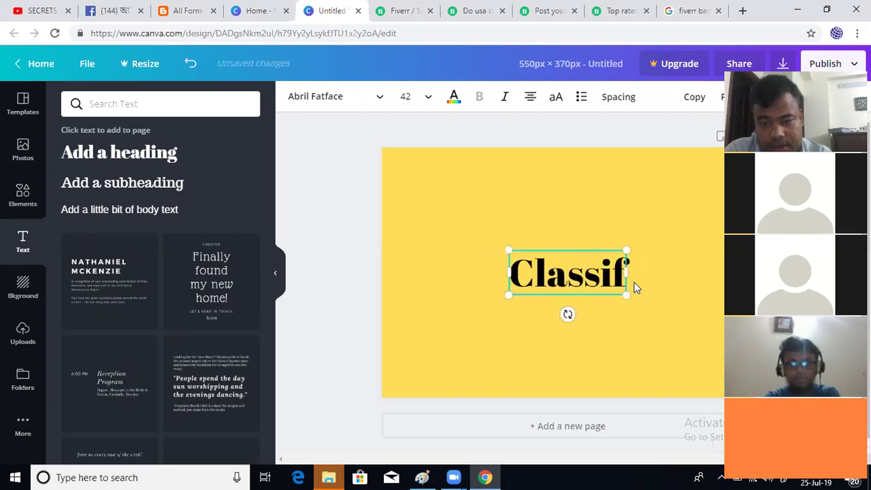
text(ied Ads)
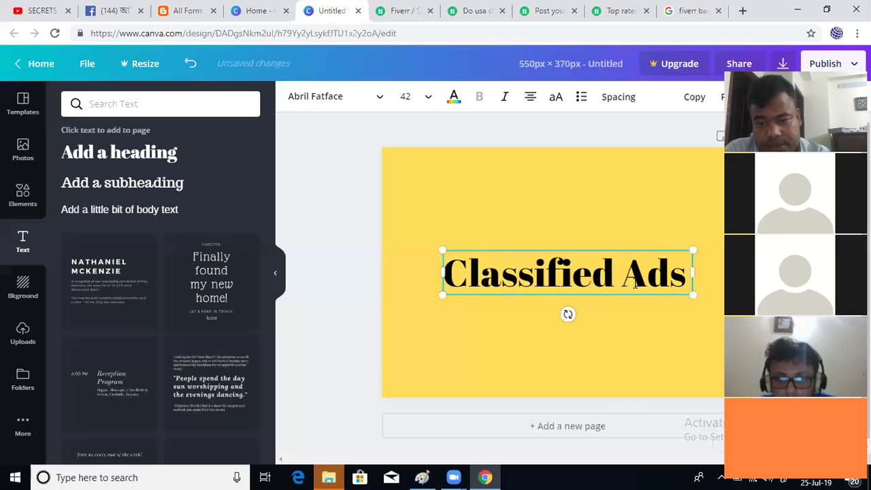
text( Posting)
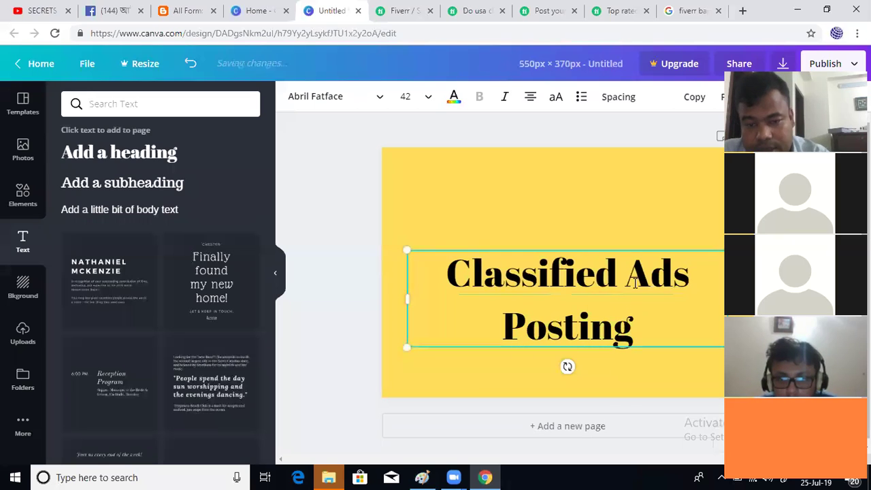
Move the "Classified Ads Posting" heading slightly up and left on the page
click(586, 204)
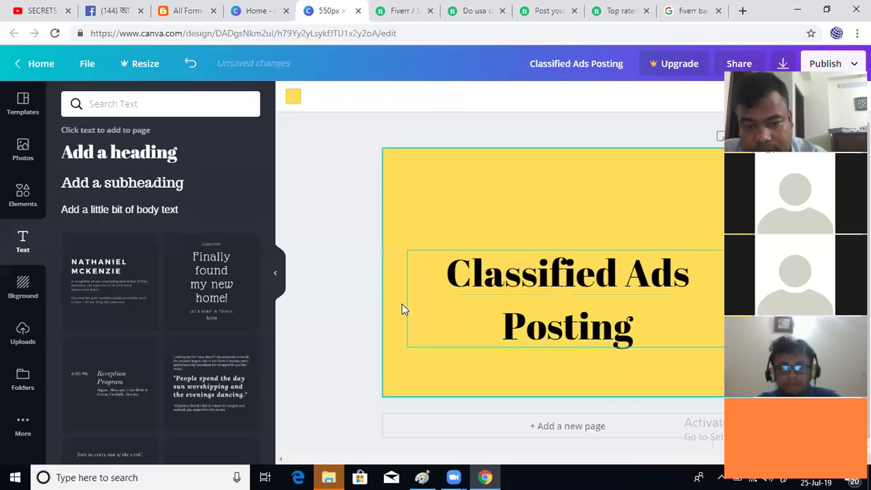
click(559, 288)
drag(587, 282, 581, 267)
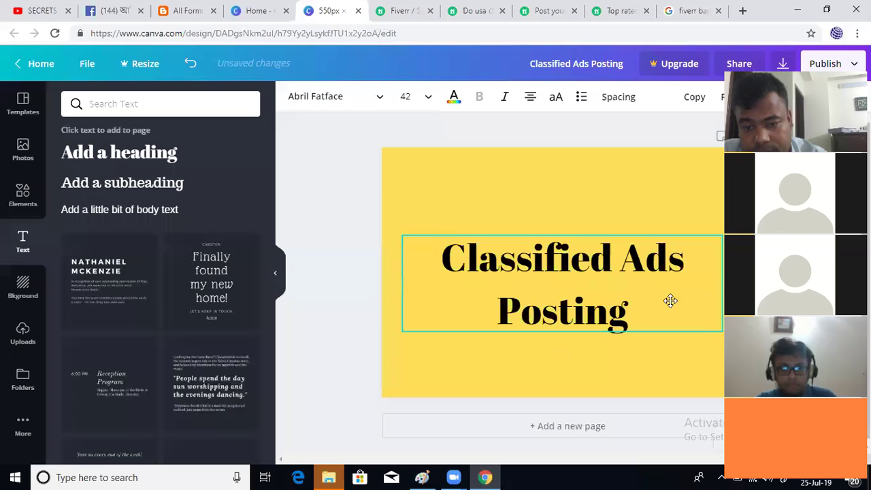
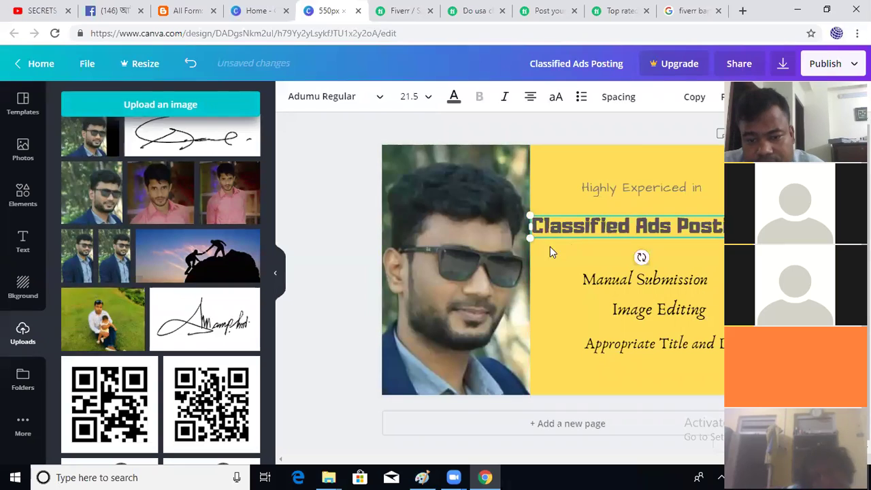
Break the "Classified Ads Posting" title into two lines so that "Posting" sits on the second line
mouse_move(530, 234)
mouse_down()
mouse_move(545, 240)
mouse_move(536, 240)
mouse_up()
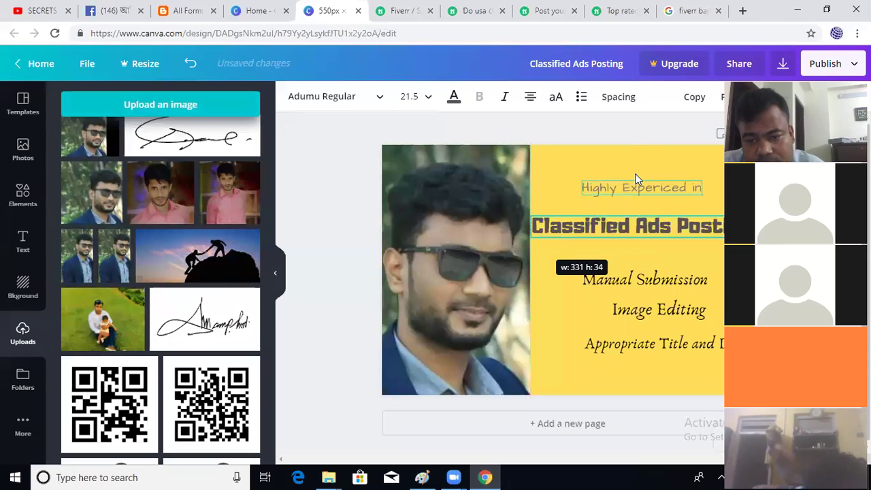
double_click(675, 229)
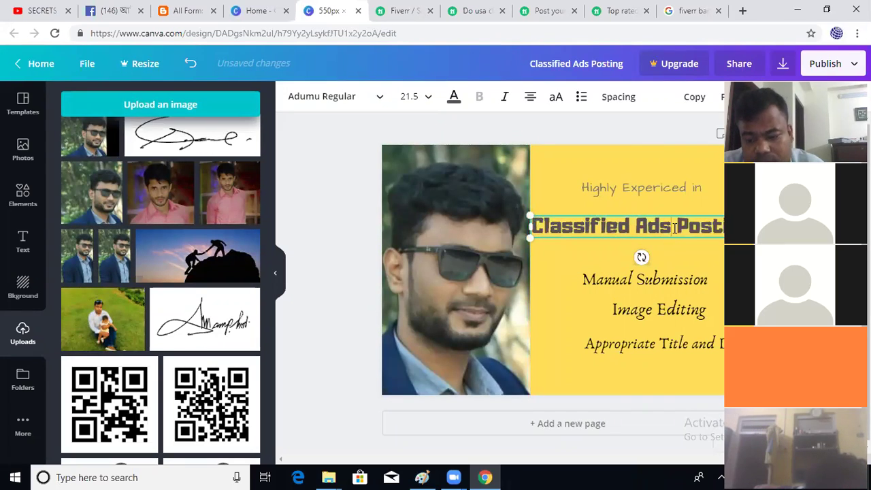
key(Left)
key(Return)
Move the "Highly Expericed in" line and the title up, and enlarge the title to size 24.8
click(653, 193)
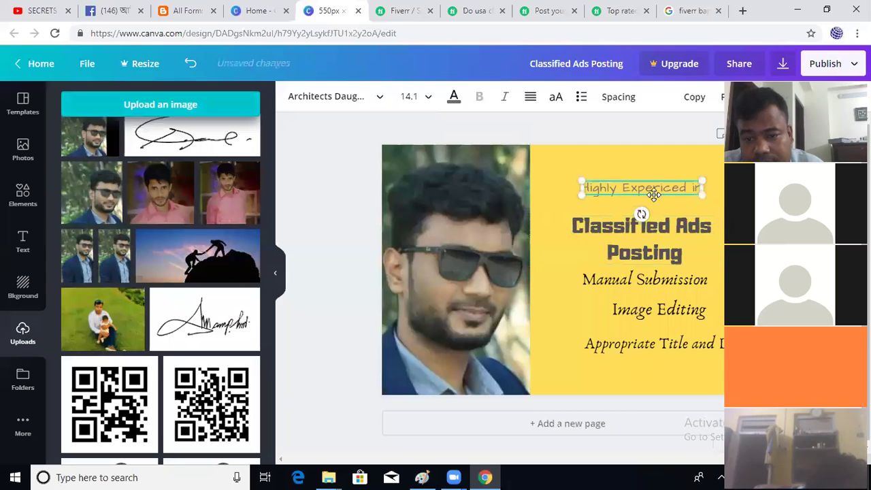
drag(657, 178, 657, 167)
drag(661, 233, 662, 224)
drag(531, 251, 497, 259)
drag(646, 212, 660, 206)
Move the "Manual Submission", "Image Editing" and "Appropriate Title and Des." lines slightly up and closer to a common center under the title
mouse_move(648, 279)
mouse_down()
mouse_move(657, 278)
mouse_move(651, 272)
mouse_up()
drag(661, 311, 643, 306)
click(662, 344)
drag(662, 344, 650, 335)
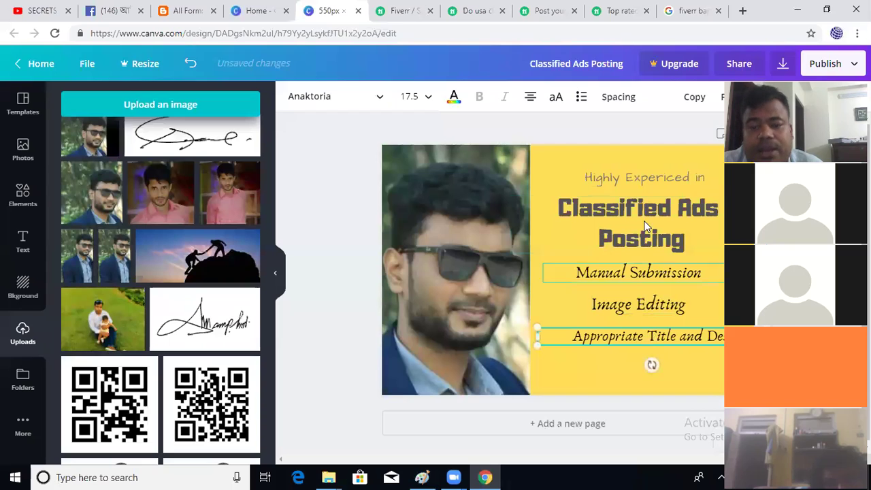
Nudge the title slightly right and shift the portrait photo further left to leave more room for the text
click(645, 177)
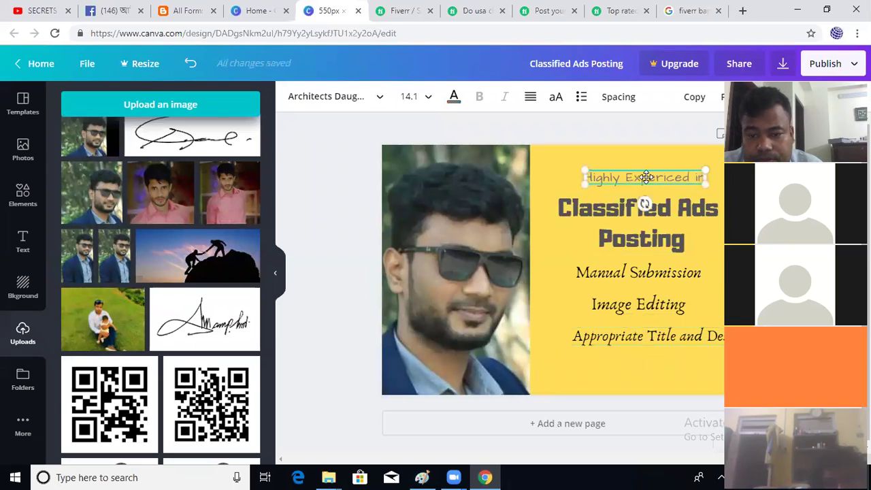
drag(671, 210, 676, 209)
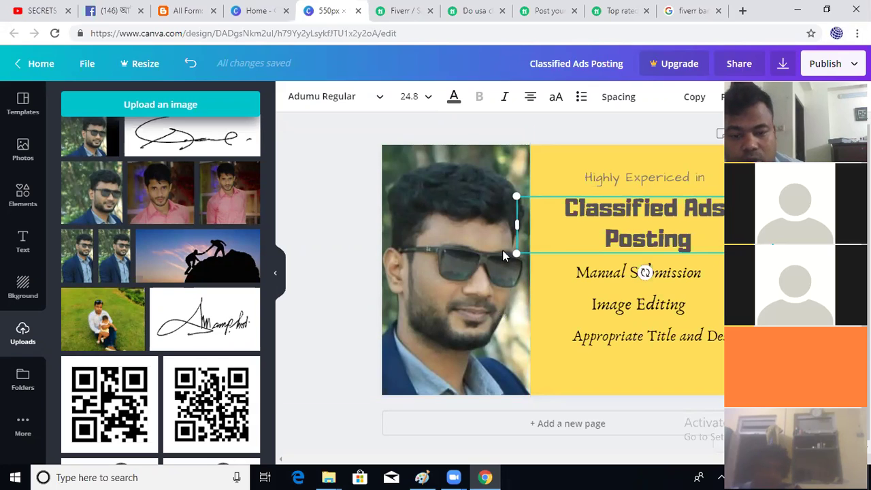
click(324, 243)
click(442, 234)
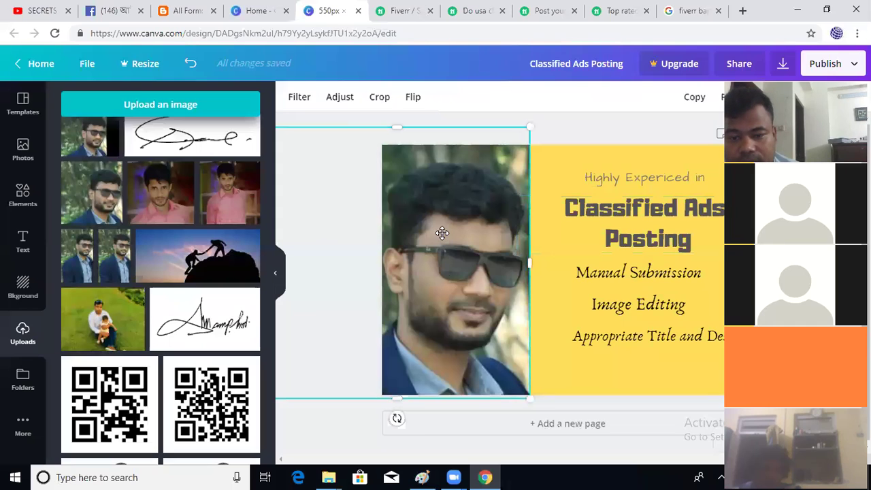
mouse_move(495, 283)
mouse_down()
mouse_move(469, 278)
mouse_move(480, 277)
mouse_up()
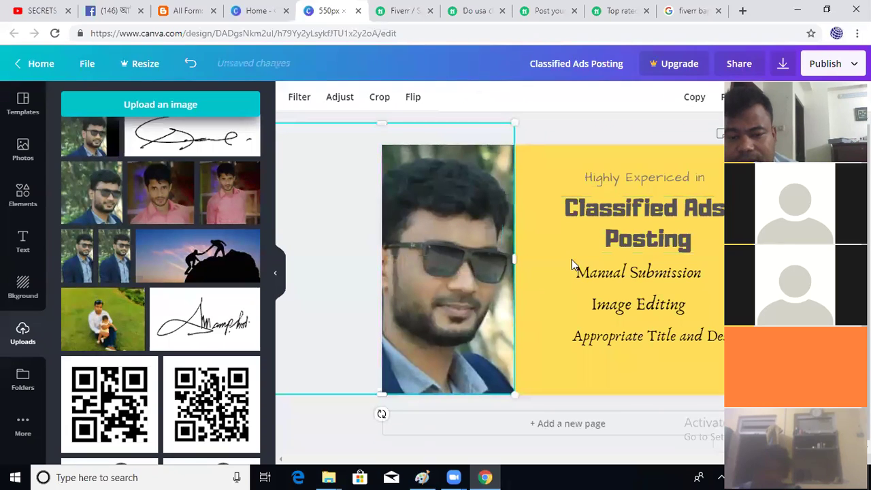
Move the title and the "Highly Expericed in" line left to center them in the yellow area
click(660, 208)
drag(664, 211, 638, 177)
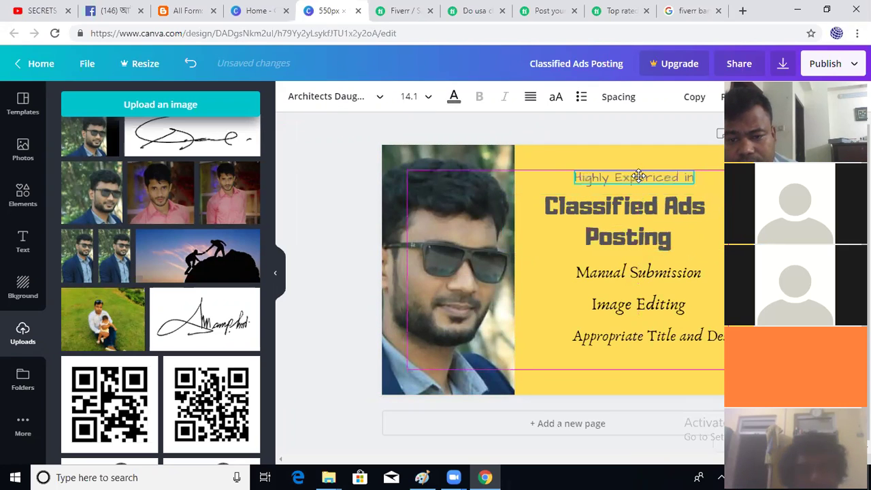
click(642, 212)
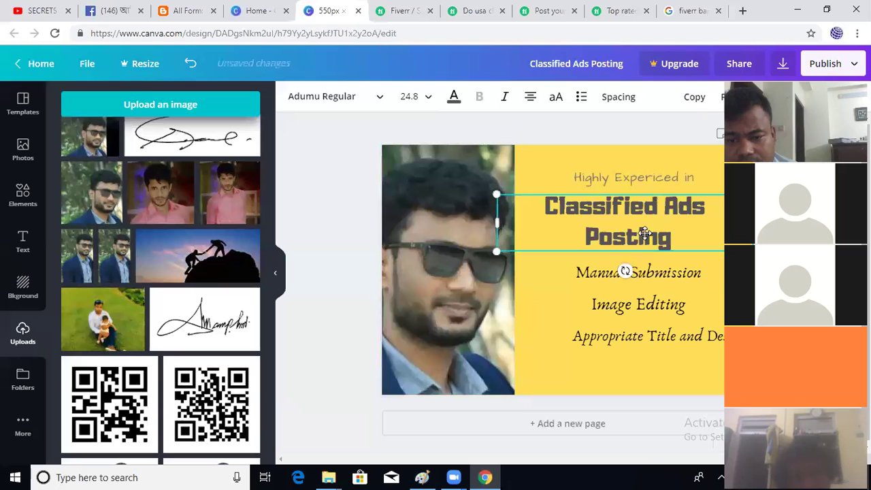
Shift the three service lines left and space them evenly beneath the title
click(650, 271)
drag(650, 272, 655, 307)
click(651, 305)
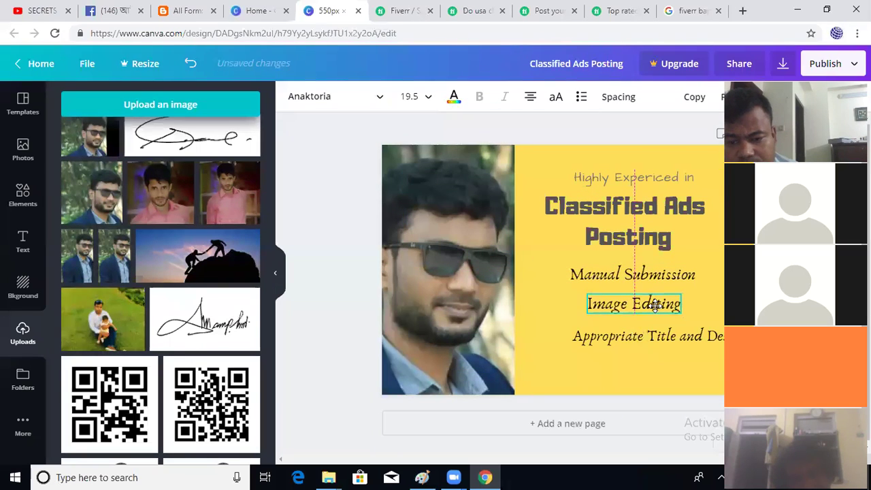
click(664, 337)
drag(667, 337, 657, 336)
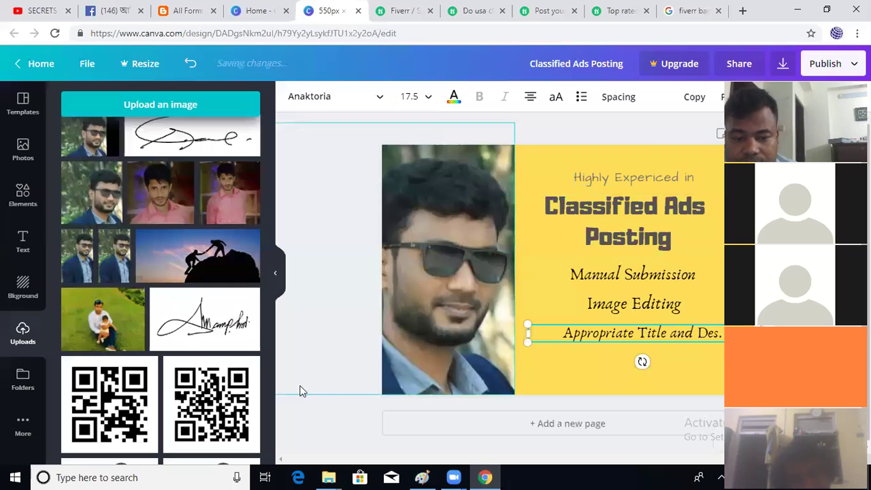
click(334, 326)
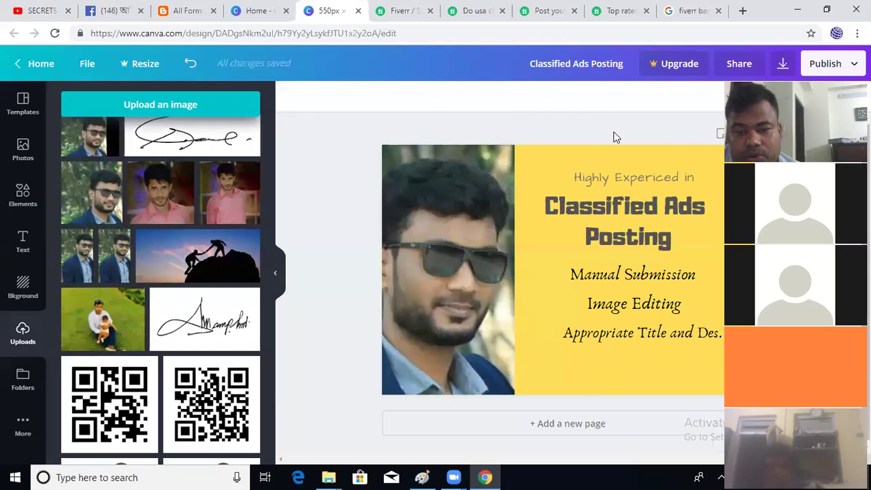
Try tilting the portrait photo to about -33° and moving it down toward the banner's lower left corner
click(452, 259)
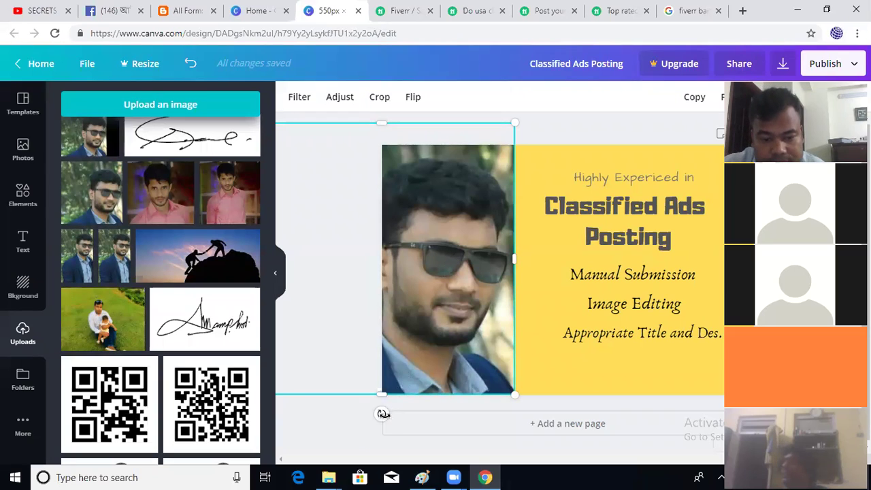
mouse_move(382, 413)
mouse_down()
mouse_move(418, 418)
mouse_move(373, 415)
mouse_up()
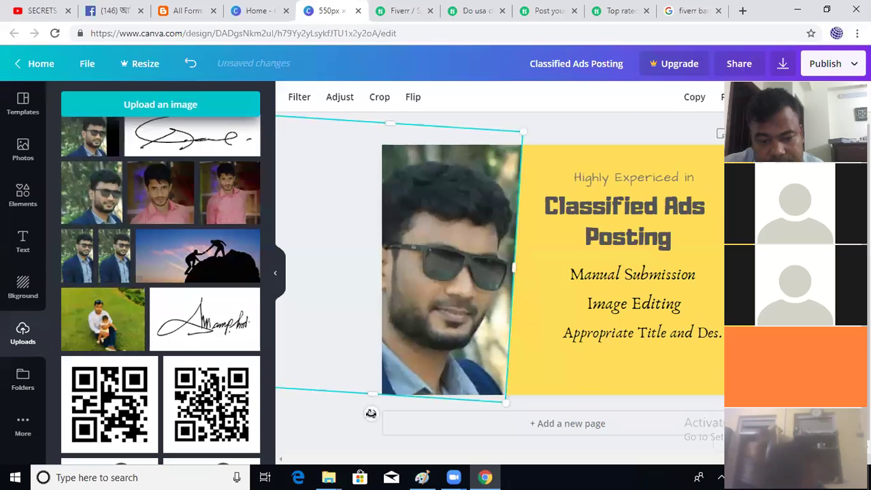
drag(372, 413, 480, 409)
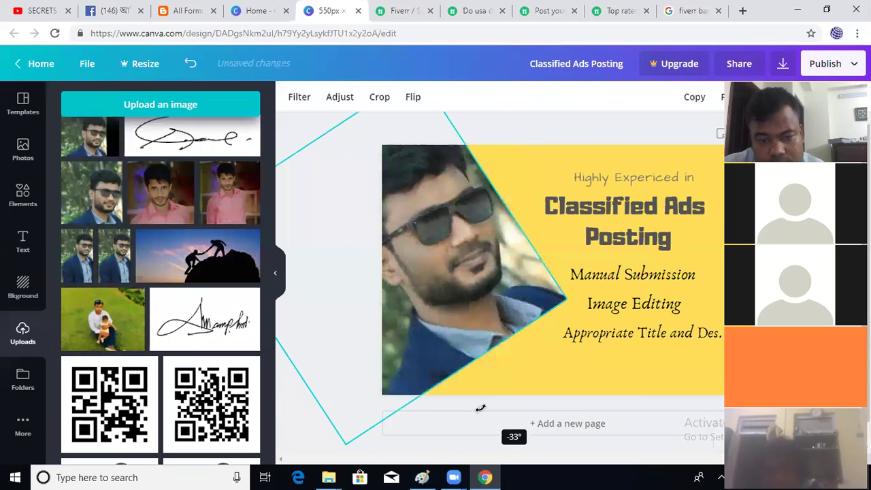
drag(431, 298, 411, 370)
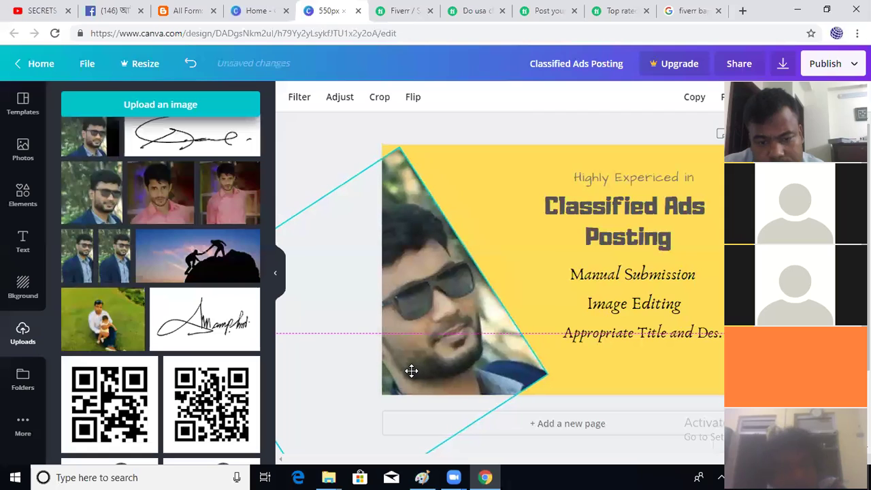
click(684, 368)
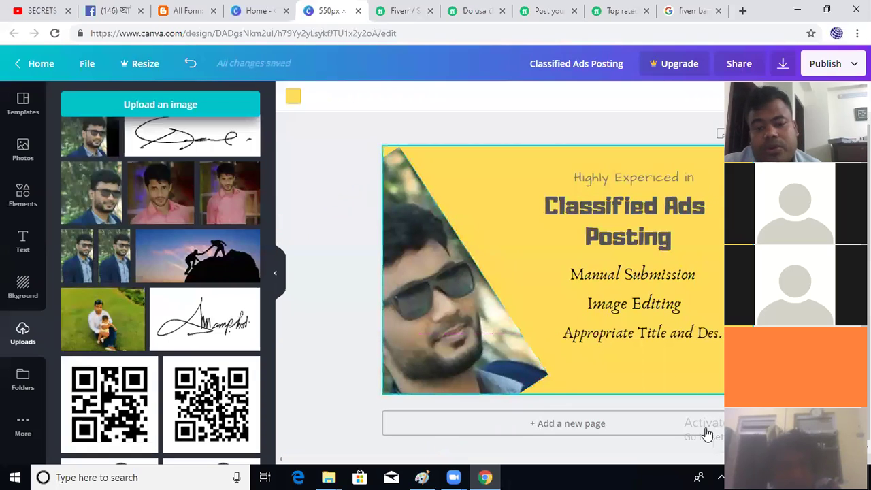
Try a gentler tilt on the portrait photo and check how it fits the banner's left side
click(455, 316)
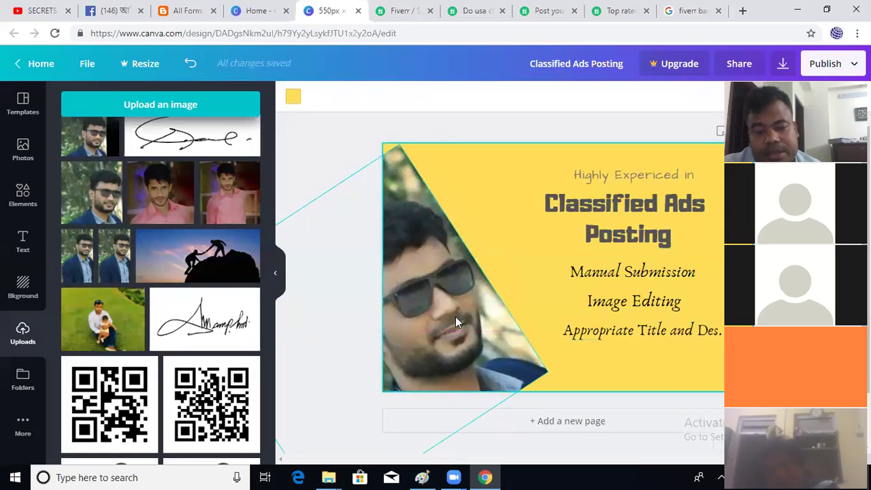
scroll(454, 333, down, 3)
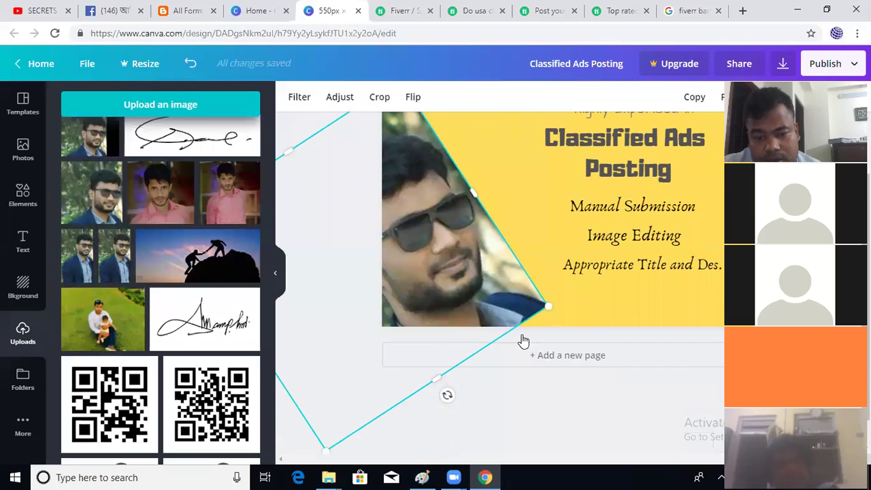
mouse_move(443, 365)
mouse_down()
mouse_move(397, 364)
mouse_move(439, 360)
mouse_up()
scroll(633, 327, up, 3)
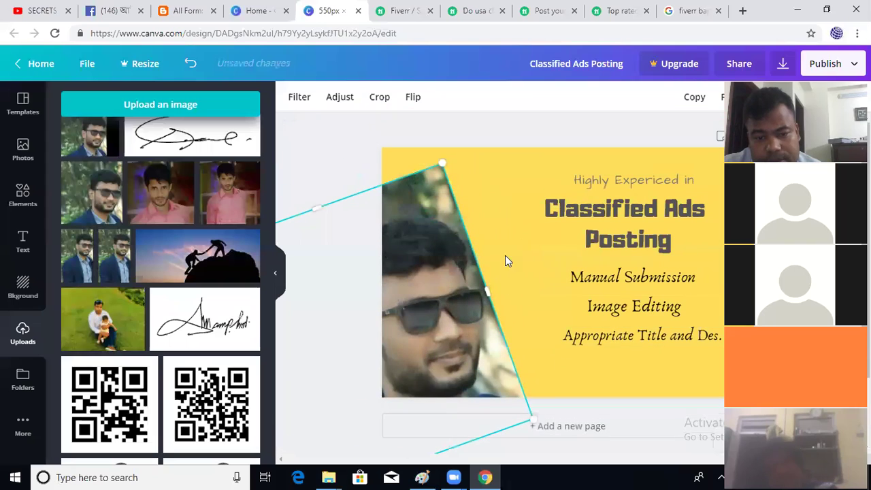
scroll(476, 317, down, 3)
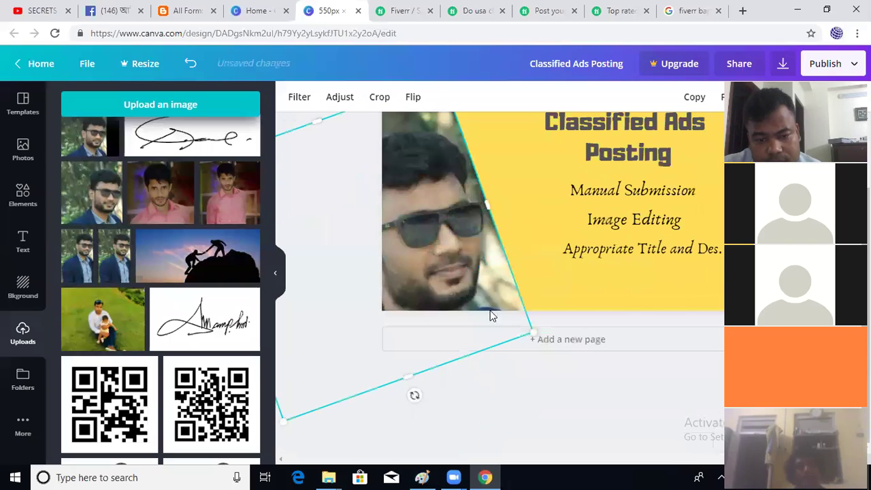
scroll(372, 397, up, 2)
Rotate the portrait photo back to 0°, move it up along the banner's left side and enlarge it to cover the full height
drag(387, 397, 367, 397)
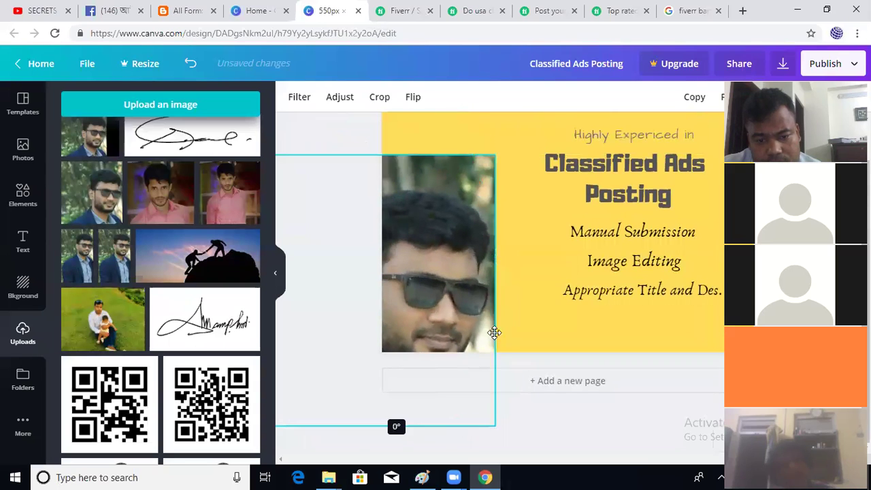
scroll(475, 227, up, 2)
drag(467, 290, 476, 256)
drag(505, 385, 515, 396)
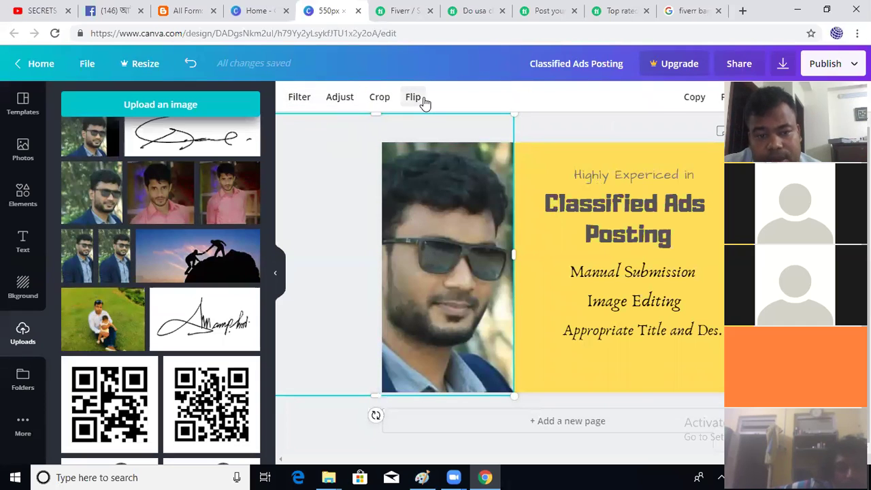
Try the Epic, Solar and Nordic filters on the portrait photo, and settle on Greyscale at intensity 50
click(299, 98)
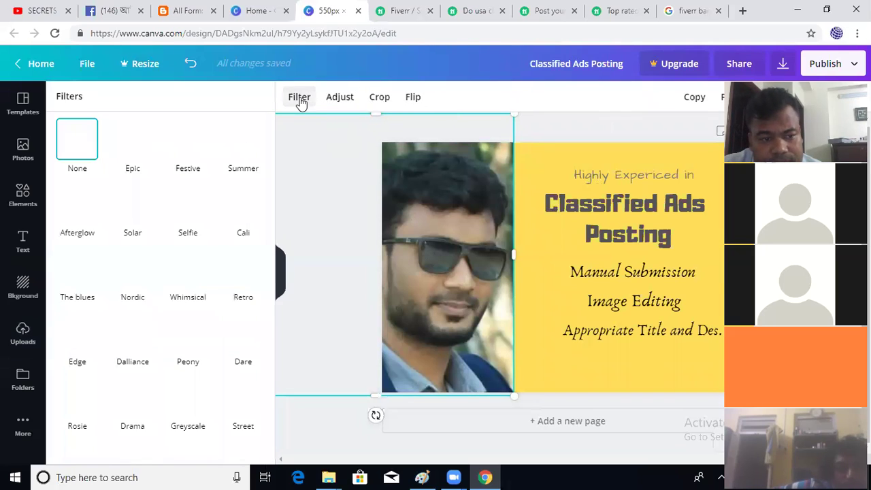
click(134, 139)
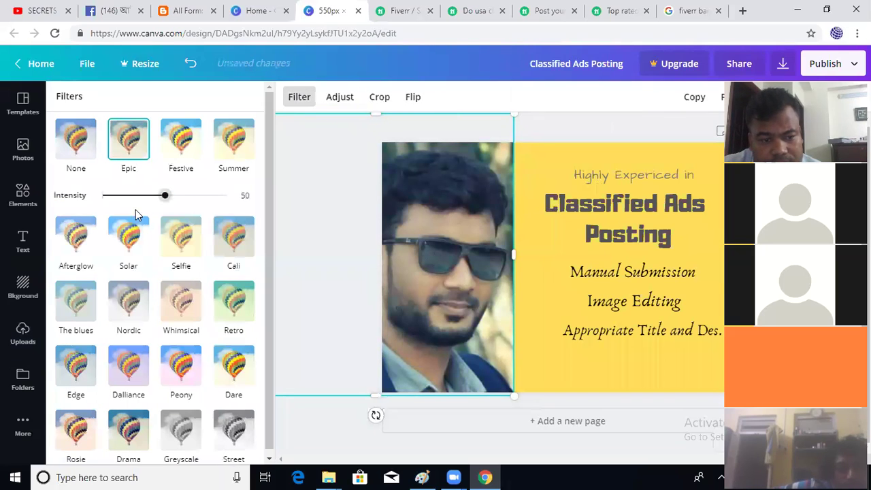
click(128, 235)
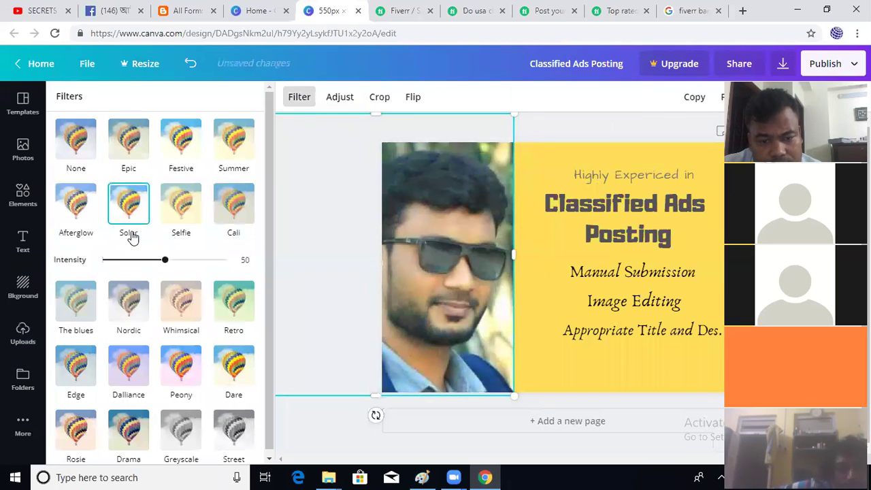
click(135, 306)
click(172, 434)
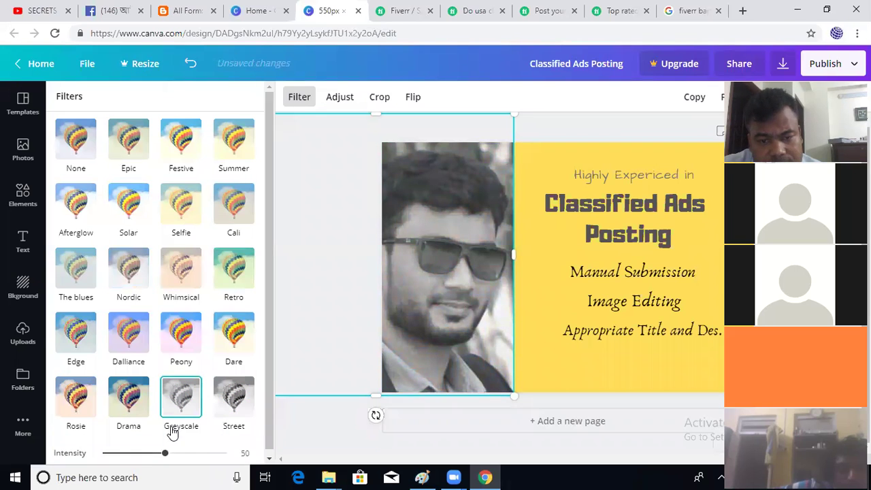
click(376, 261)
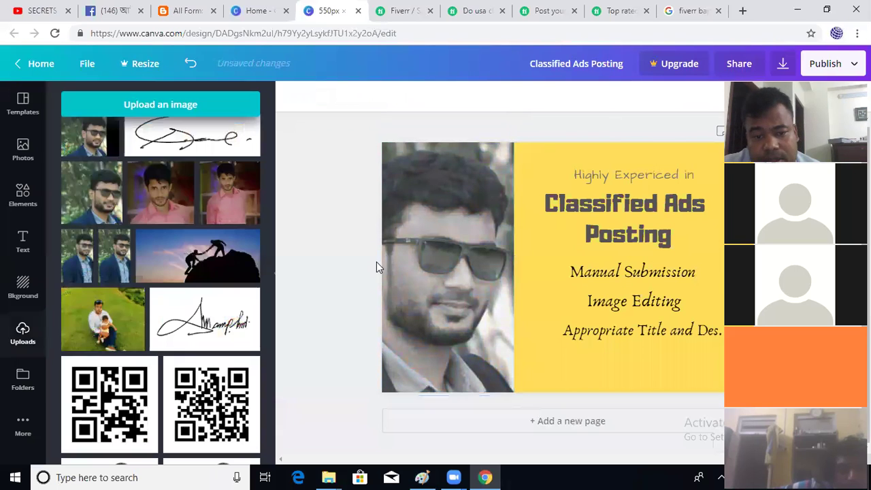
click(465, 268)
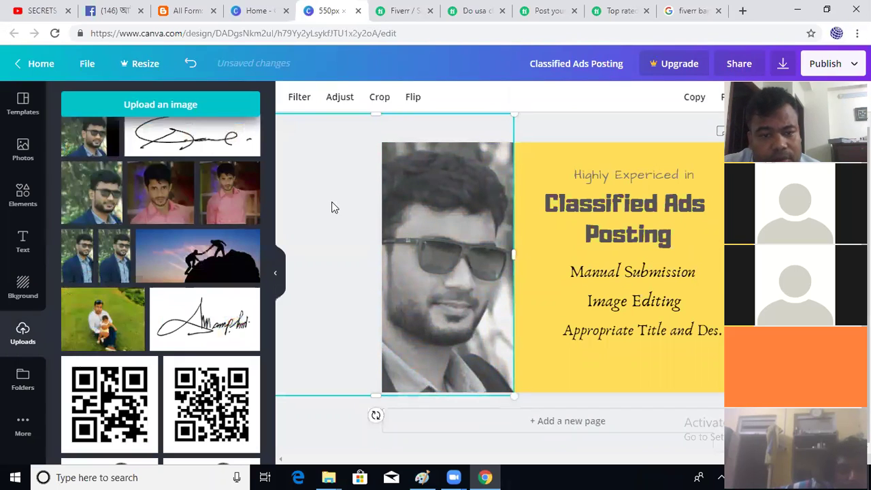
click(300, 98)
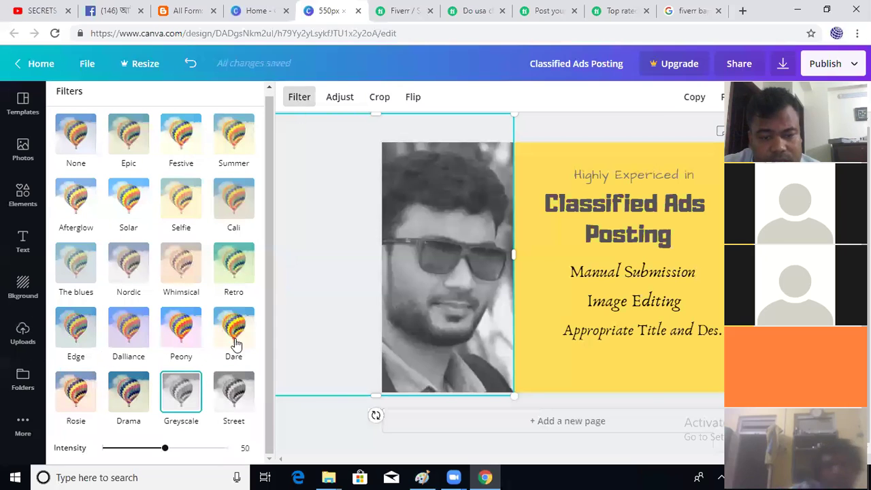
click(601, 127)
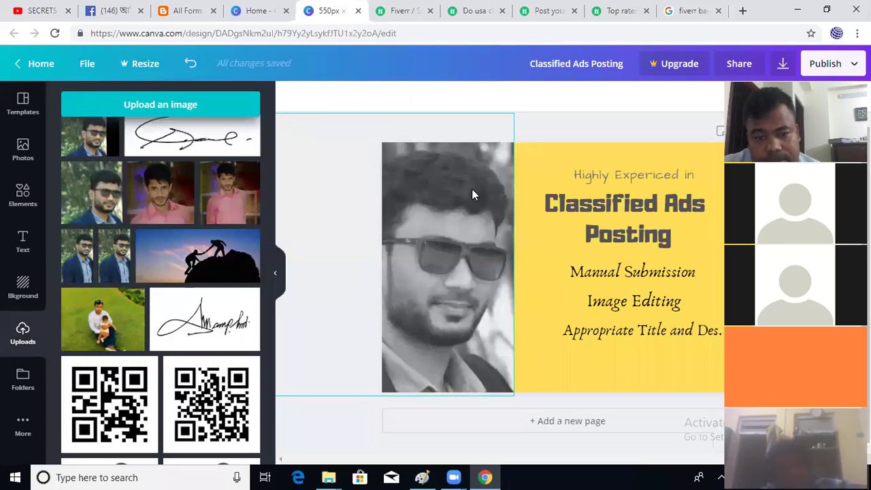
Adjust the portrait photo to brightness 0, contrast 0, X-Process 46 and vignette 15, keeping saturation at -100
click(448, 245)
click(340, 99)
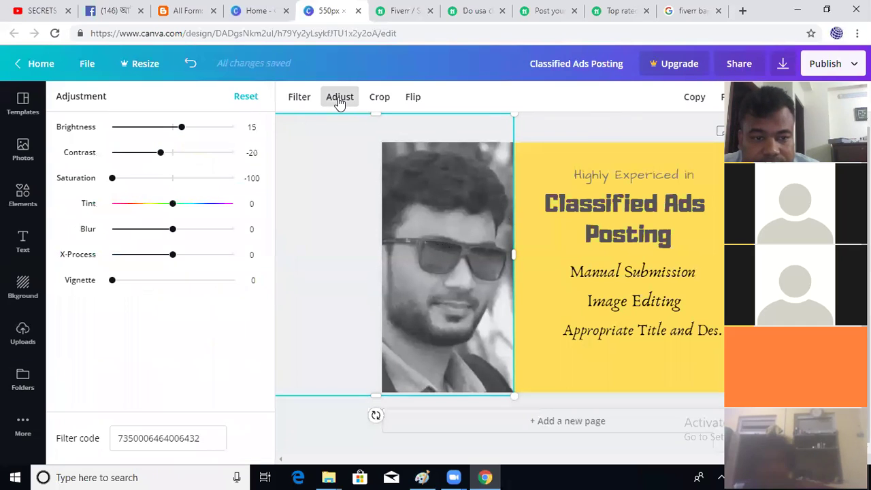
drag(181, 127, 170, 162)
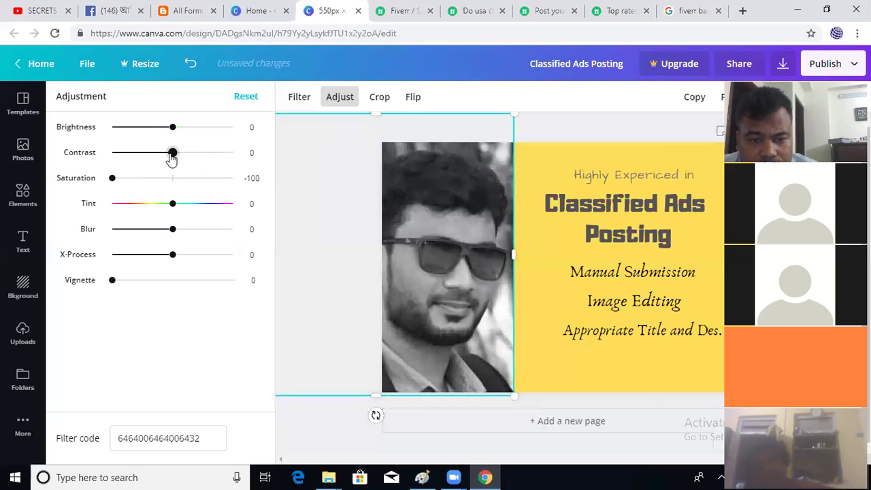
mouse_move(113, 180)
mouse_down()
mouse_move(164, 179)
mouse_move(107, 183)
mouse_up()
drag(175, 209, 203, 258)
drag(113, 281, 131, 282)
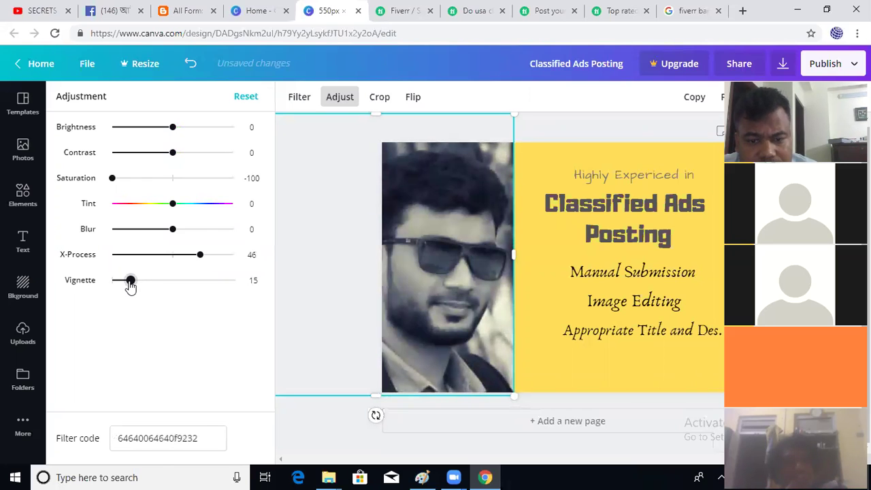
click(621, 136)
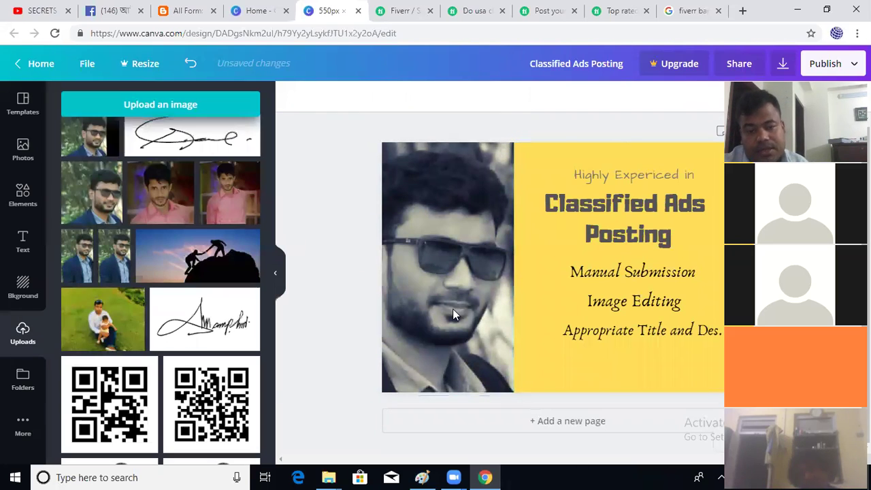
Try strong transparency on the portrait photo, and settle on a slighter transparency that lets the background colour tint it
click(445, 235)
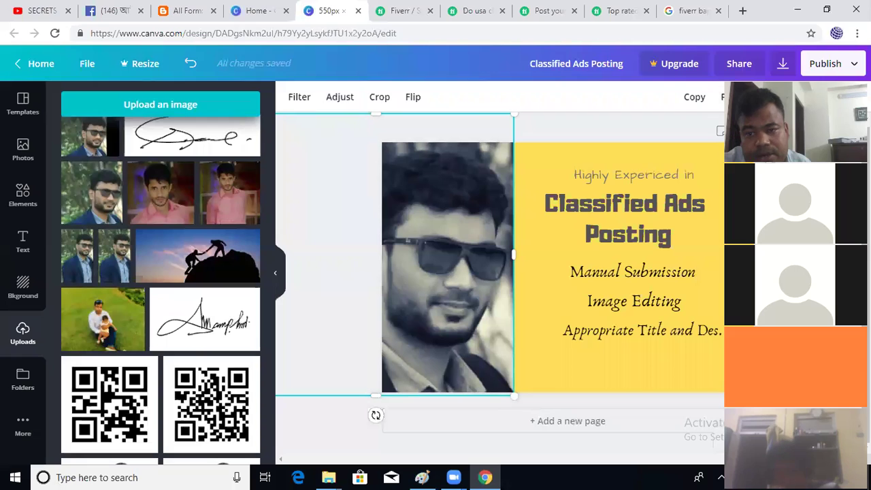
click(720, 131)
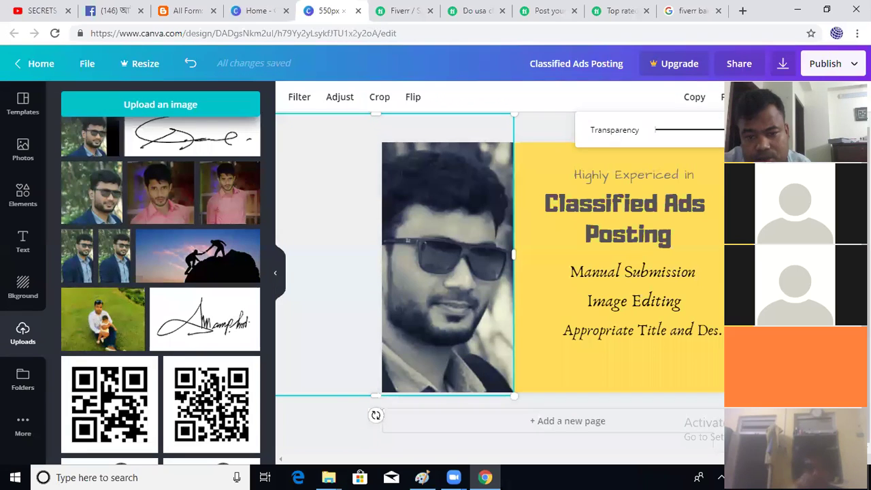
mouse_move(718, 140)
mouse_down()
mouse_move(640, 149)
mouse_move(716, 145)
mouse_up()
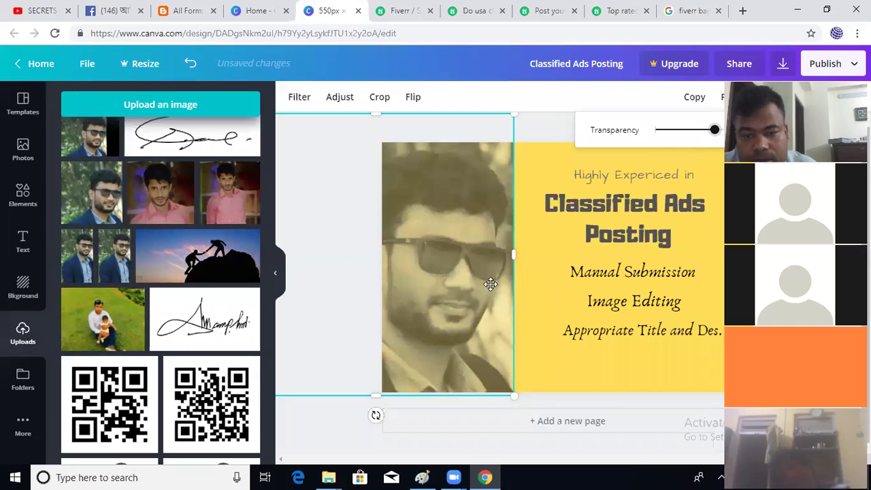
click(555, 103)
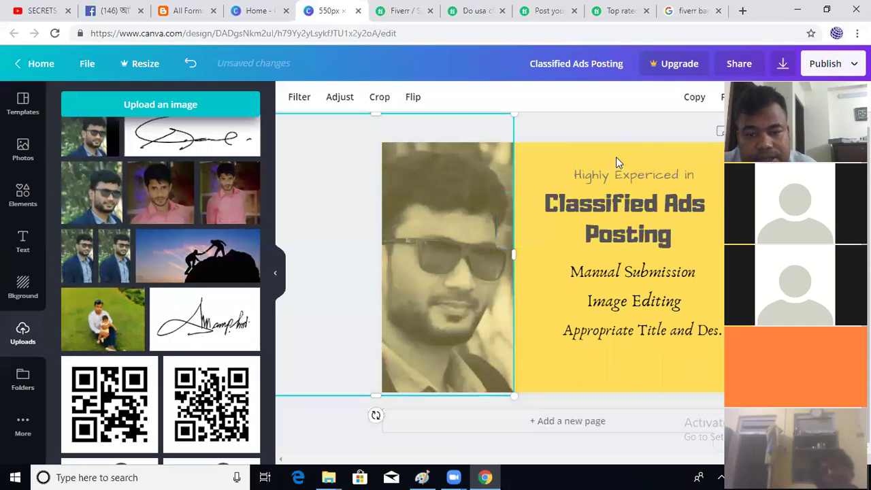
click(620, 128)
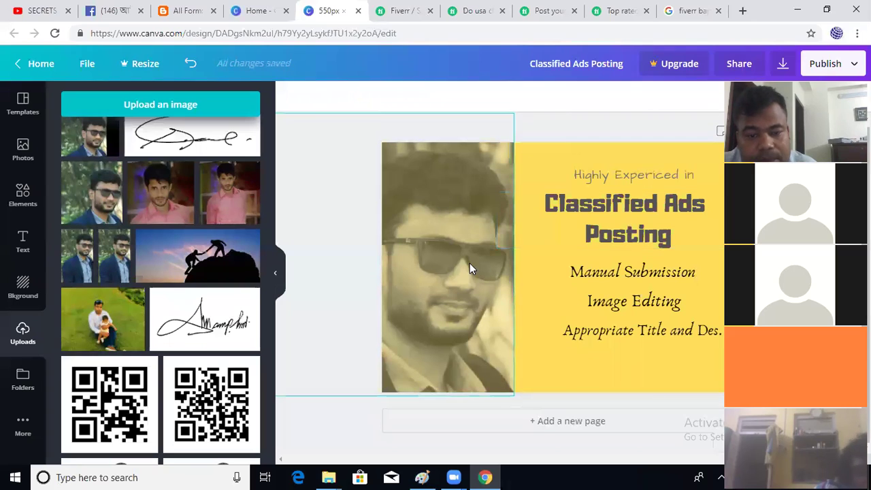
click(457, 227)
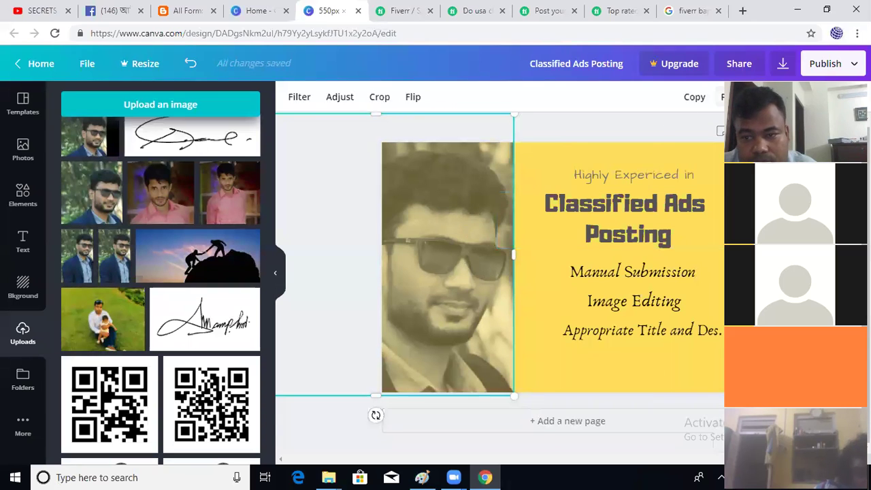
click(732, 97)
drag(711, 136, 724, 131)
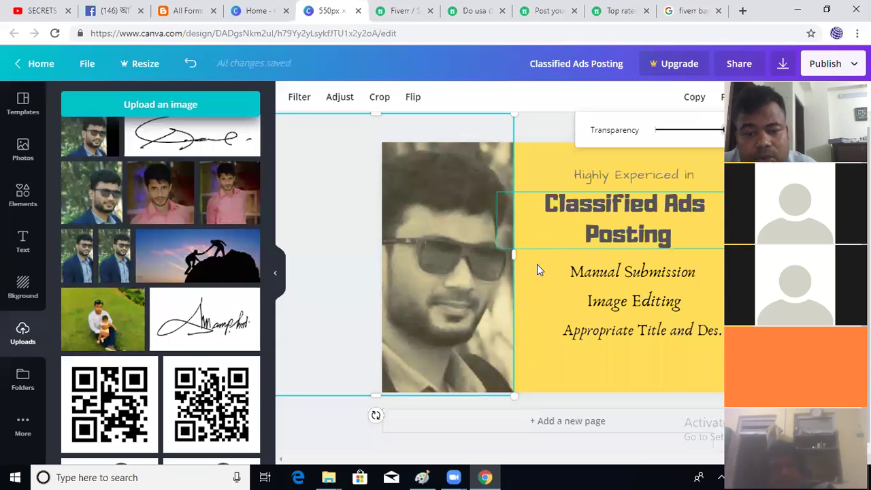
Try grey, green, purple and violet as the banner's background colour, and settle on light blue
click(535, 306)
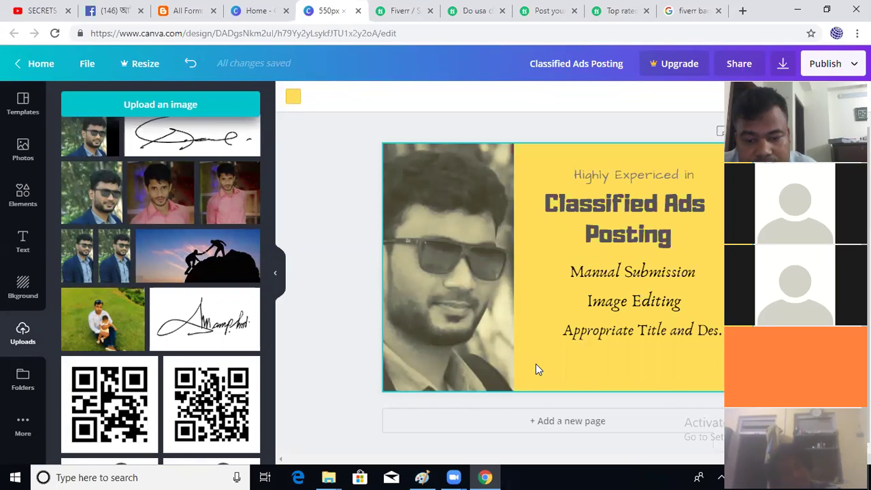
click(293, 98)
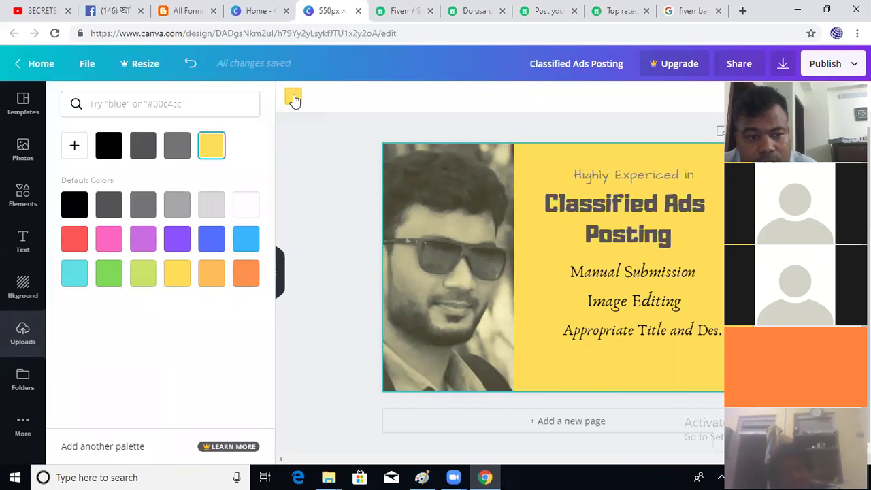
click(143, 204)
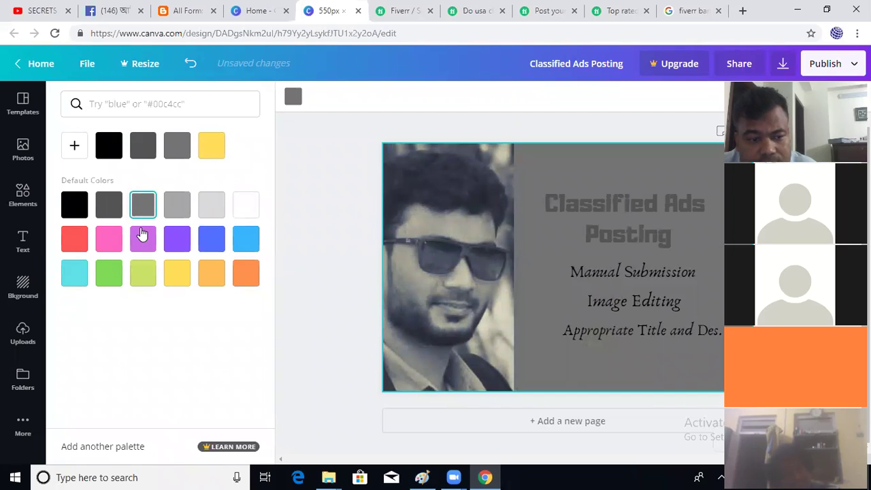
click(111, 272)
click(145, 239)
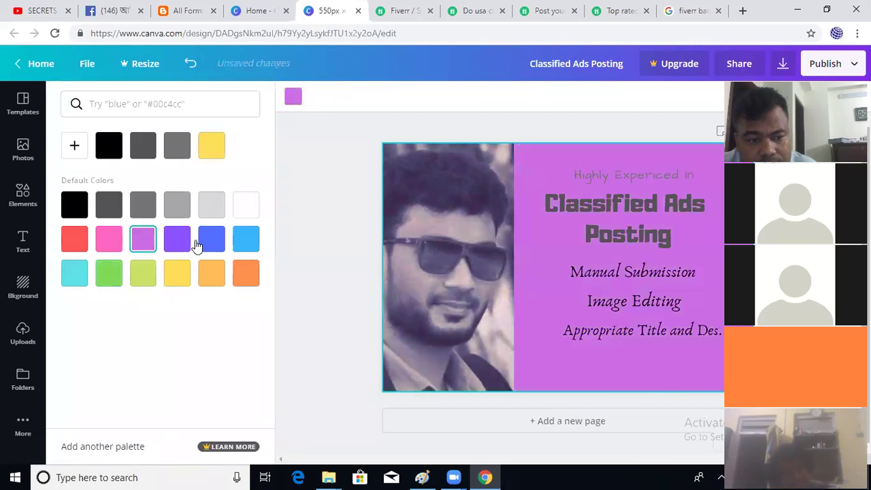
click(180, 241)
click(243, 242)
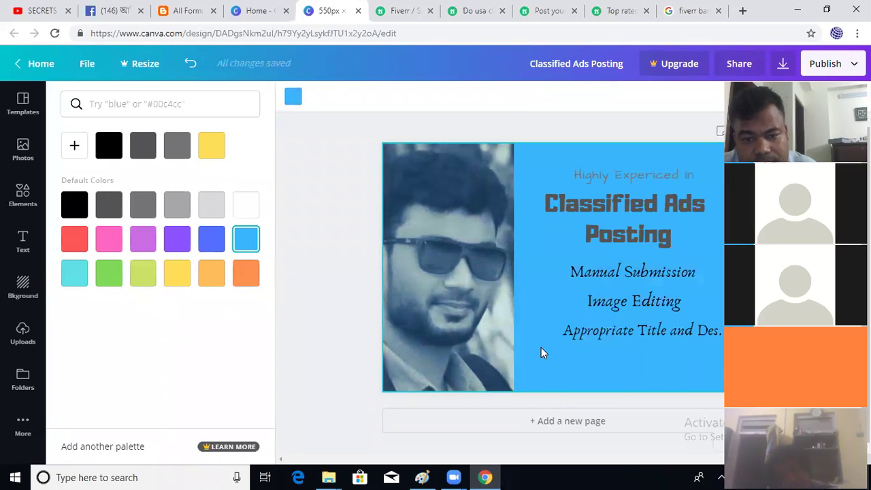
Try white, violet and lime on the "Classified Ads Posting" title, and settle on yellow
click(622, 213)
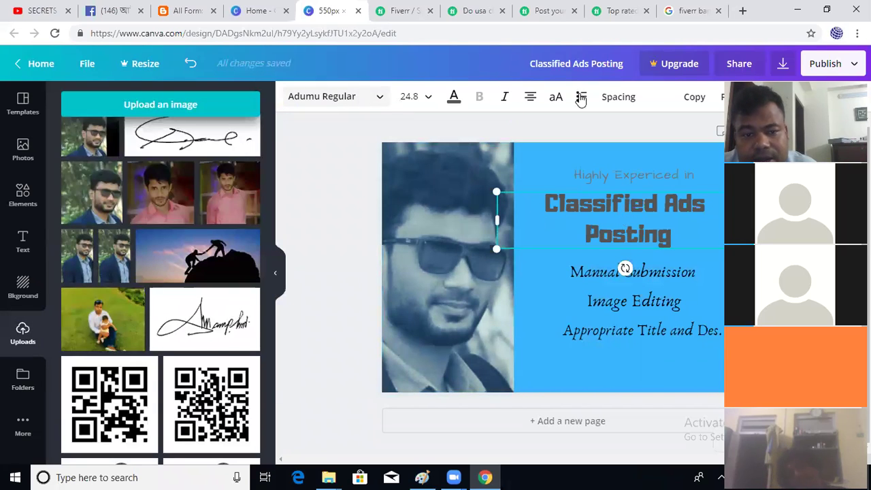
click(454, 96)
click(244, 207)
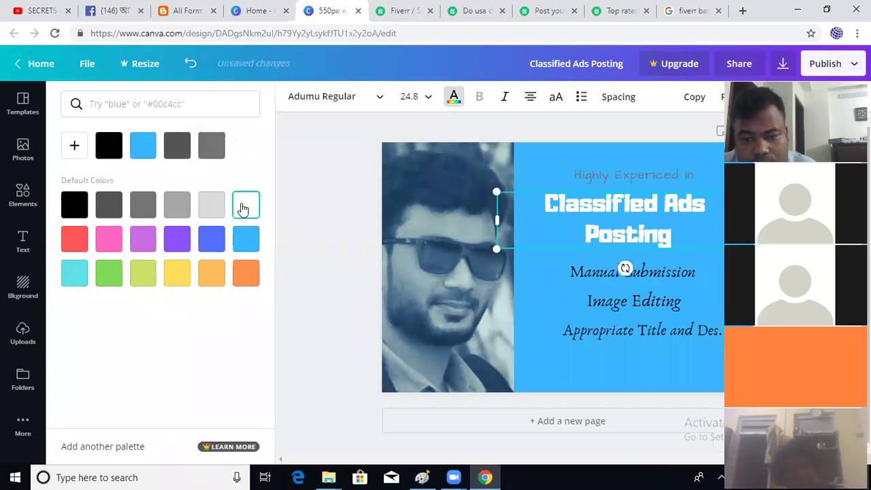
click(179, 238)
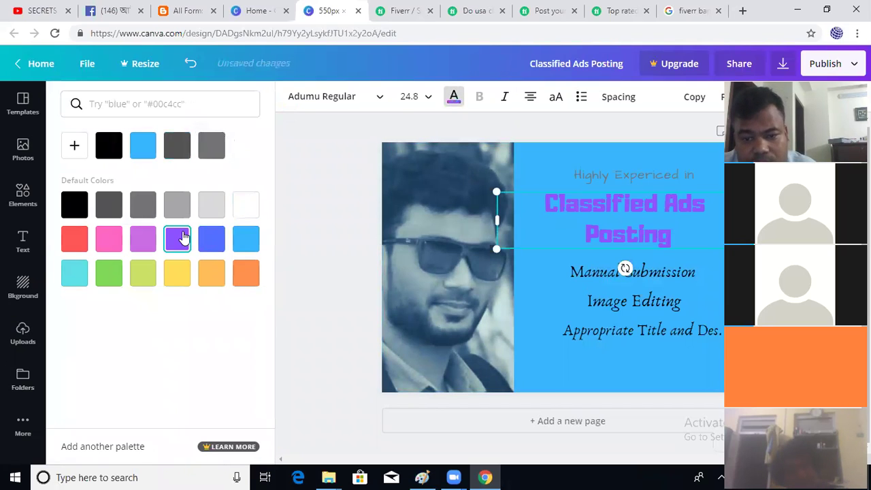
click(149, 278)
click(176, 277)
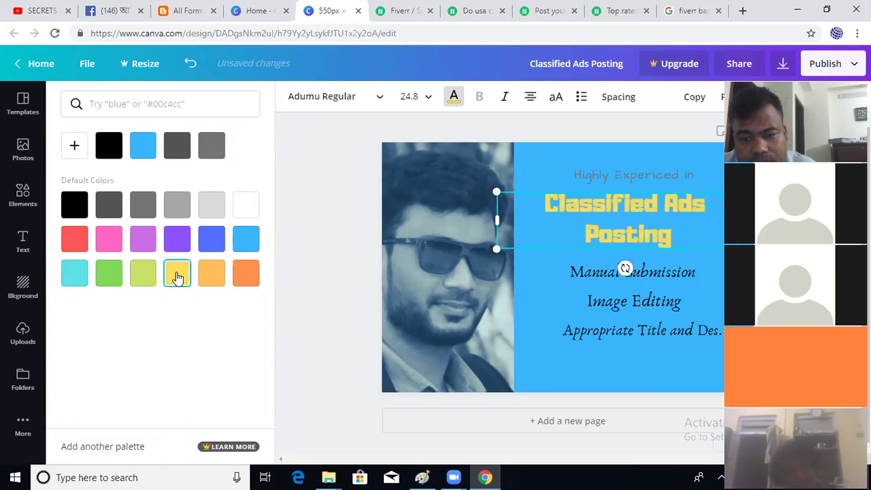
click(533, 294)
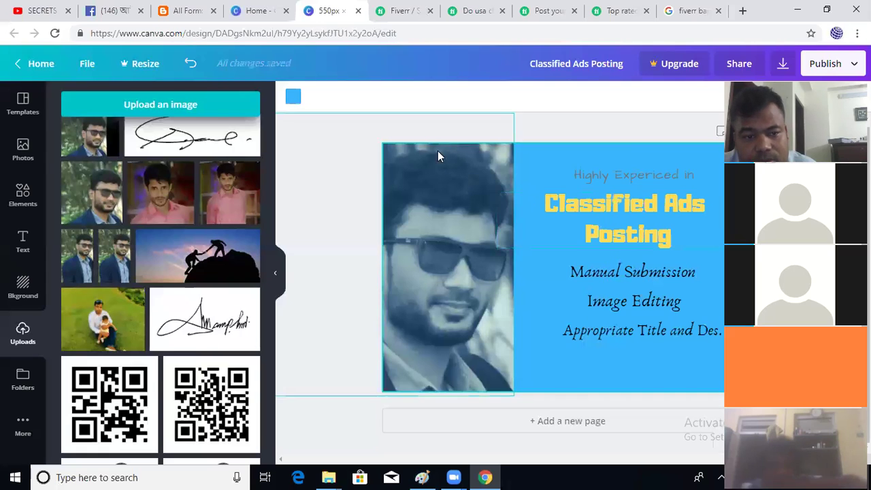
click(611, 230)
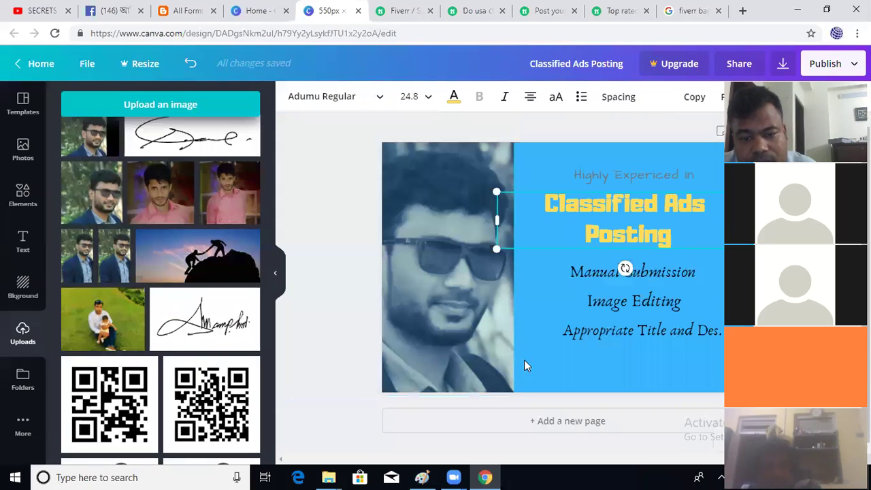
click(546, 366)
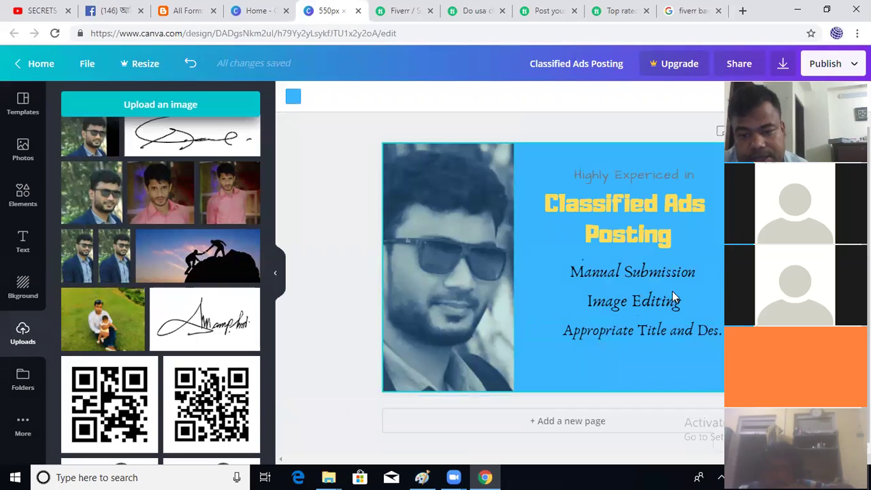
click(662, 270)
click(633, 301)
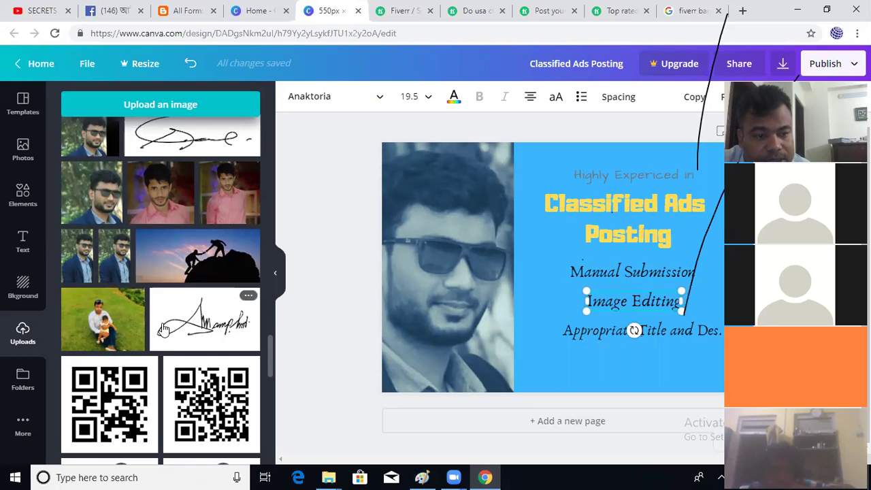
scroll(164, 331, down, 4)
scroll(164, 327, up, 2)
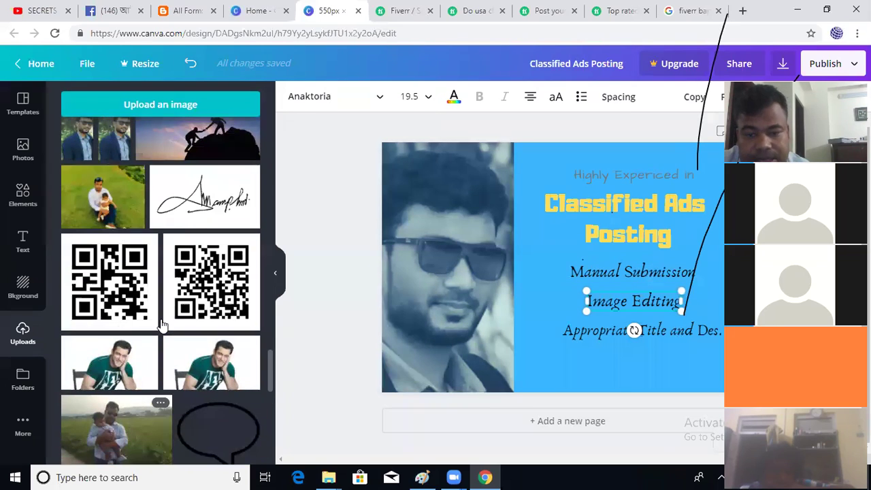
scroll(164, 327, up, 3)
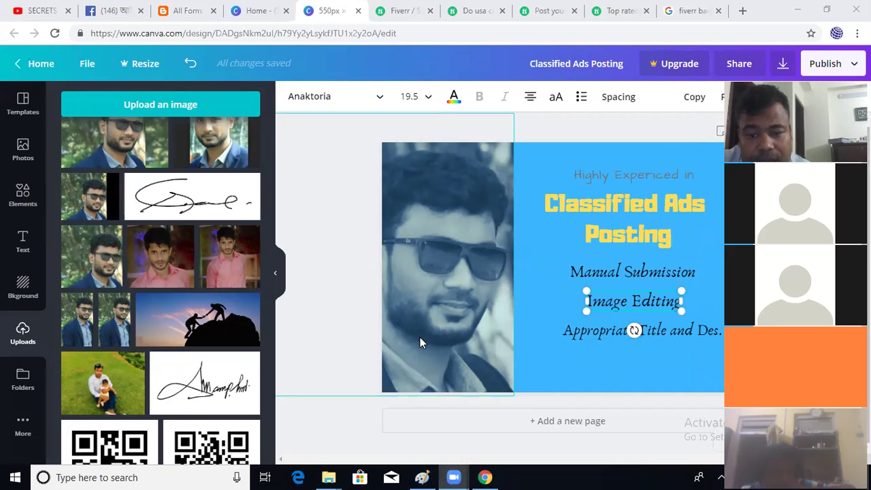
click(322, 247)
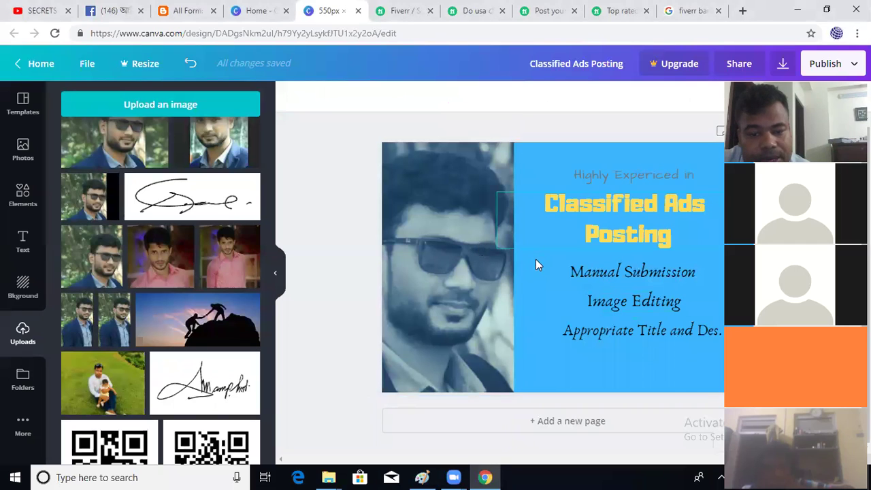
click(532, 300)
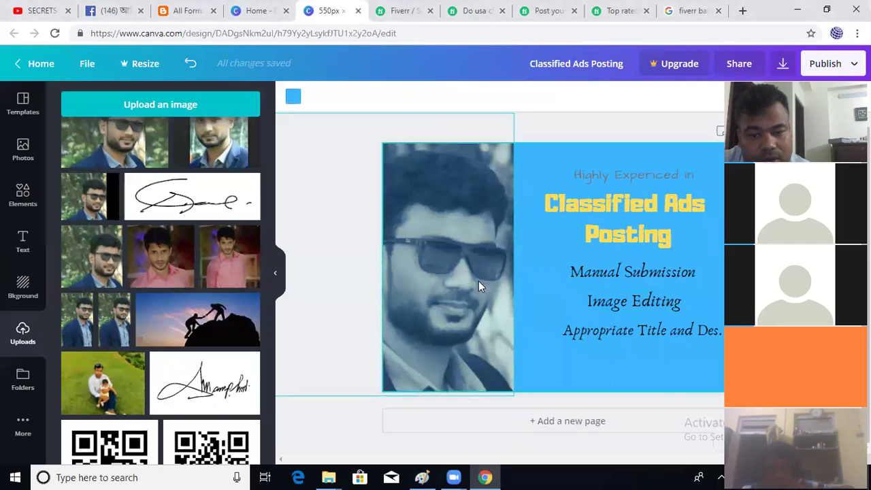
click(624, 268)
click(443, 269)
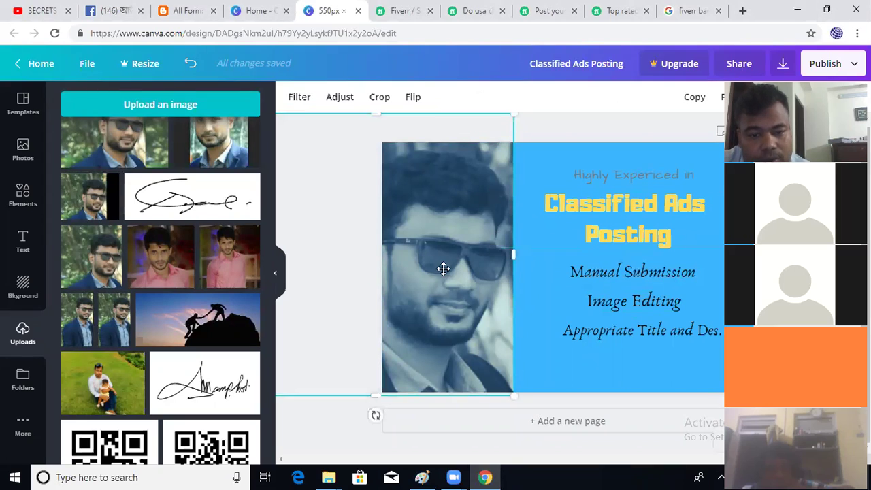
click(296, 415)
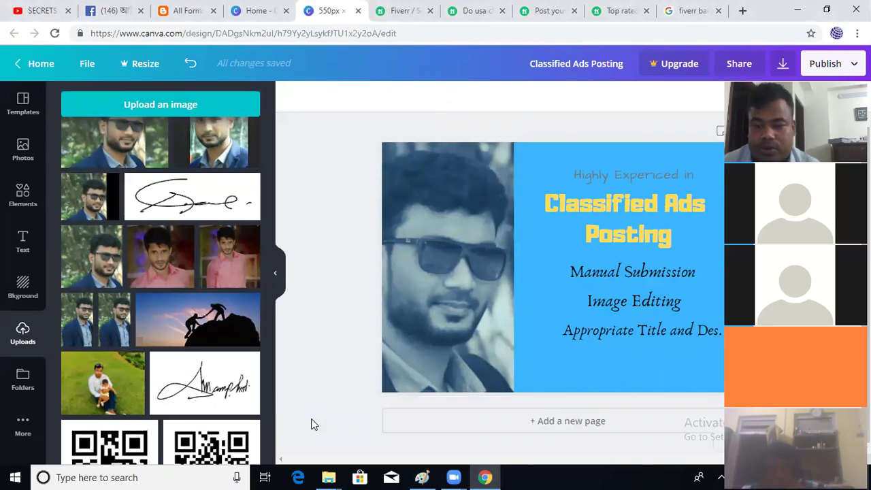
Try the teal water, starry night sky and wooden plank images as the banner's background
click(535, 368)
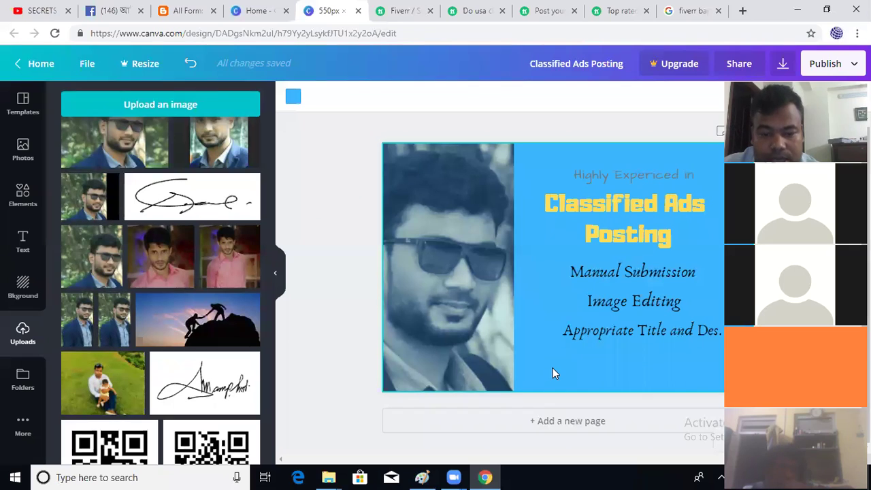
click(23, 286)
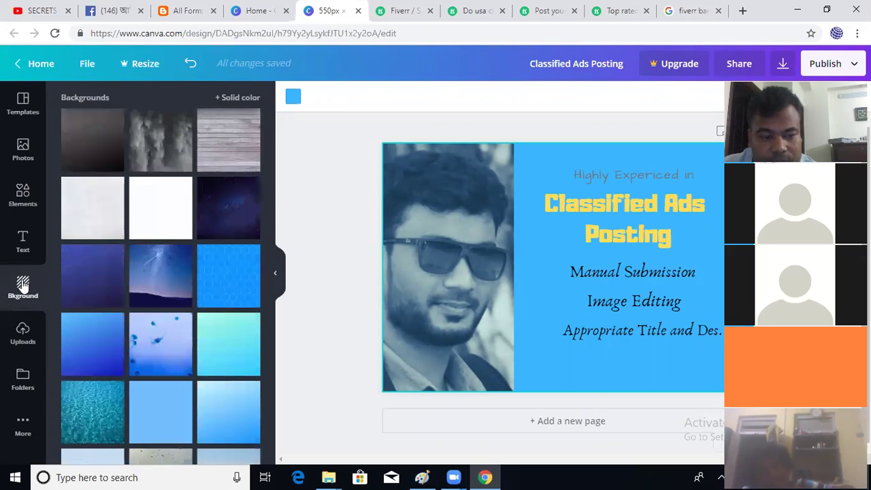
click(94, 412)
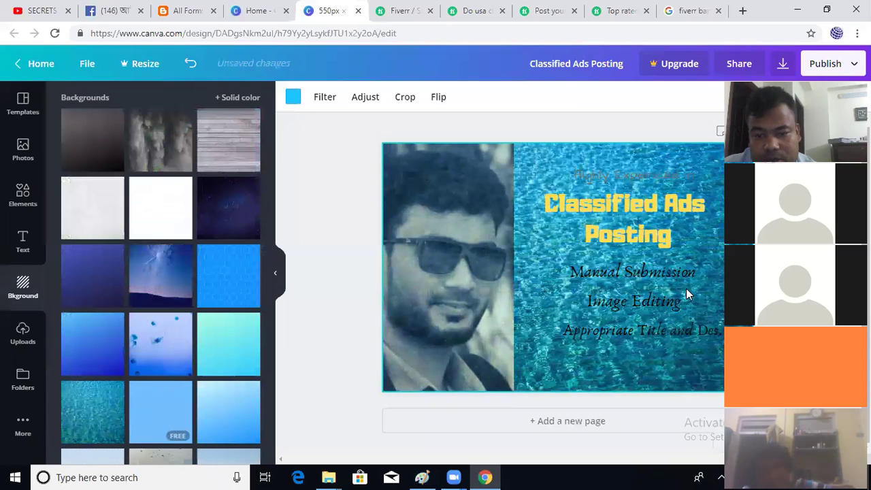
click(224, 211)
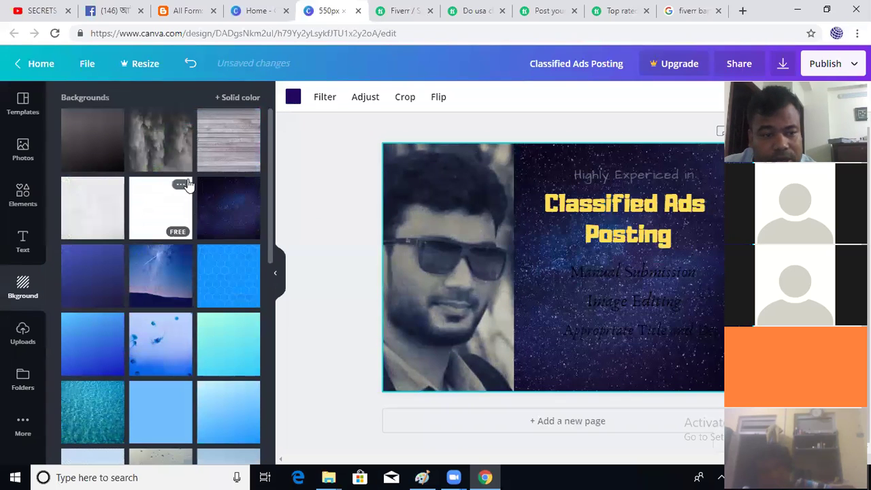
click(224, 151)
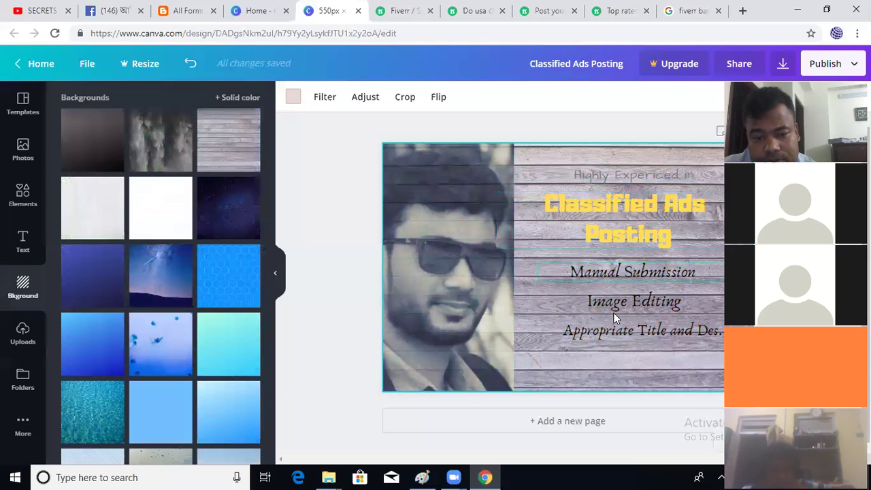
Try the green leaves image as the banner's background, and settle on the pale yellow dotted pattern
scroll(178, 291, down, 4)
scroll(178, 290, down, 3)
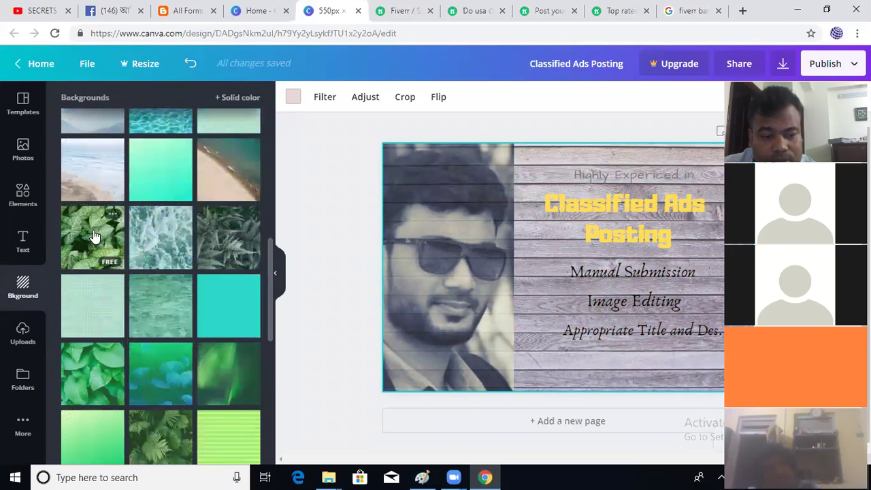
click(93, 236)
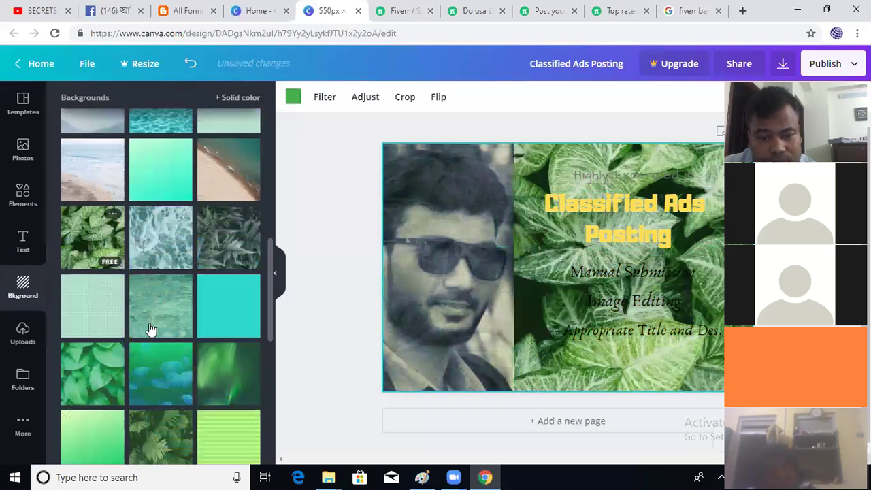
scroll(151, 329, down, 5)
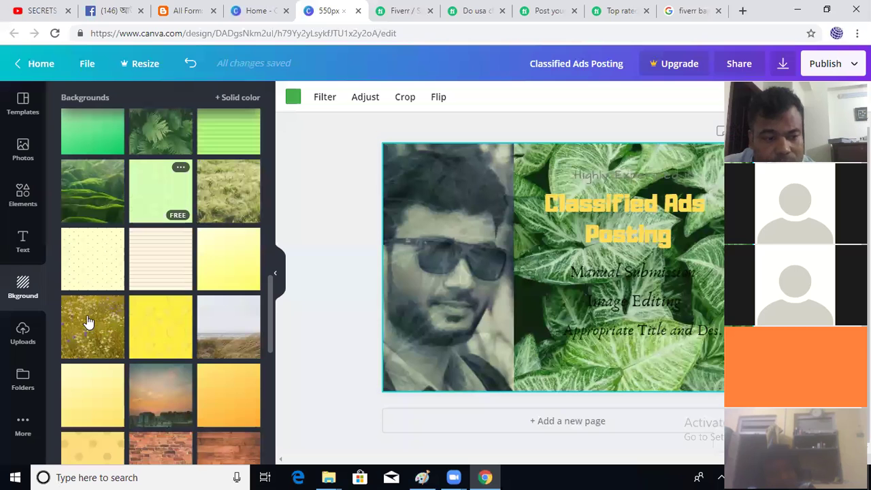
click(87, 322)
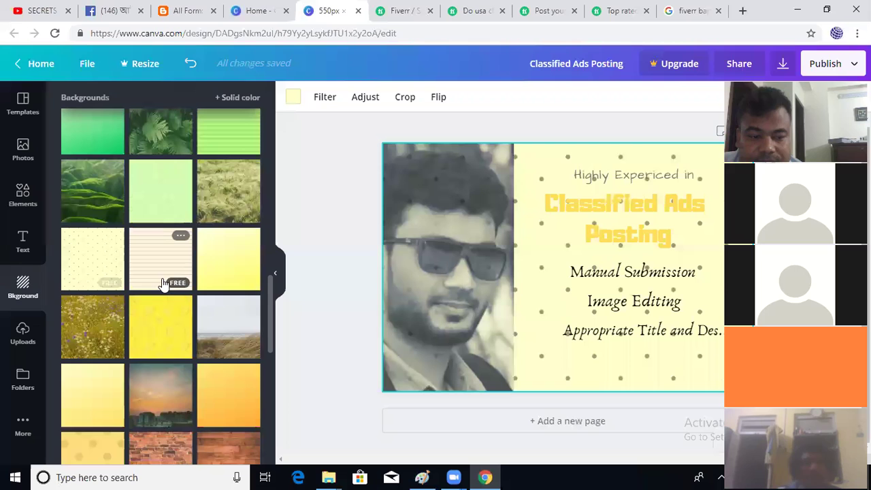
scroll(179, 301, down, 10)
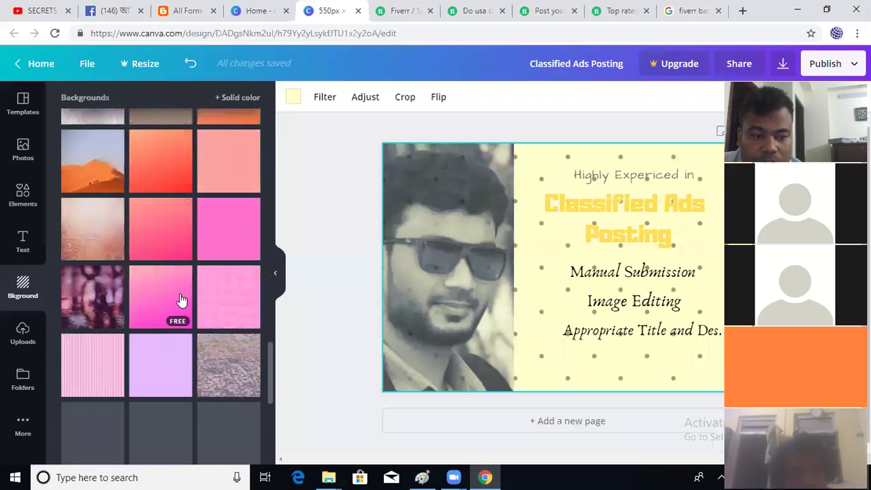
scroll(181, 301, down, 5)
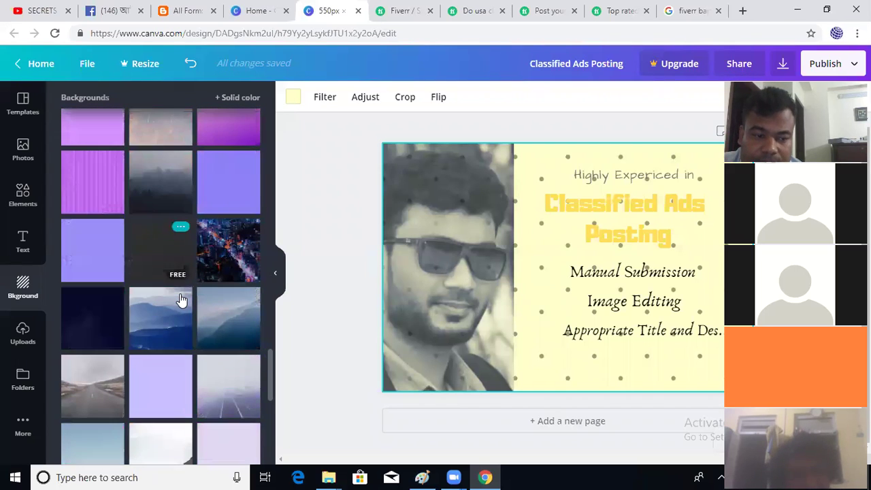
scroll(181, 298, down, 4)
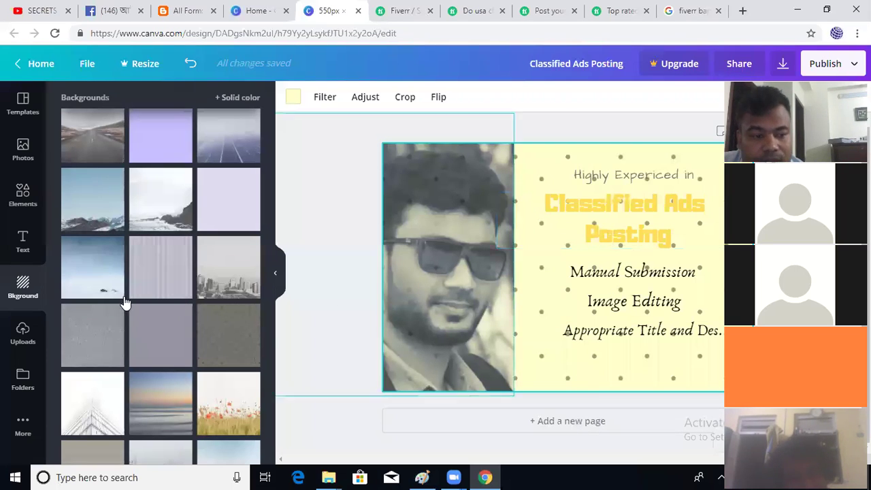
click(22, 334)
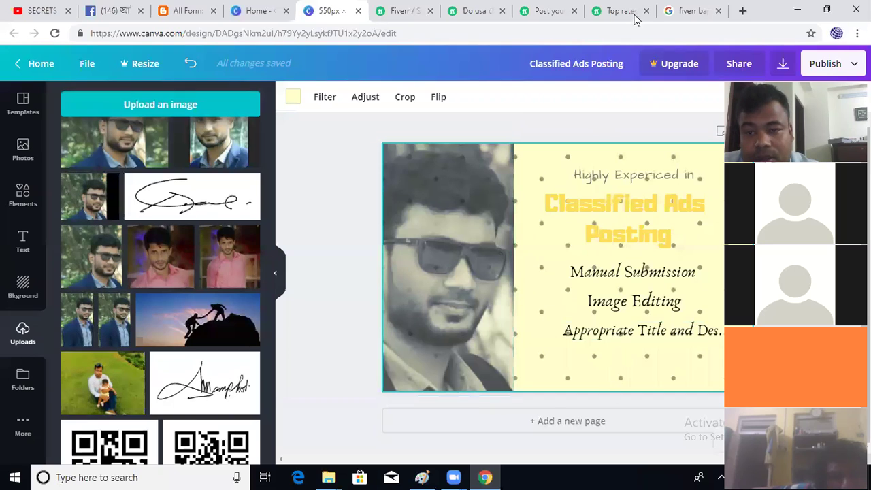
Search Google Images for "gumtree"
click(684, 11)
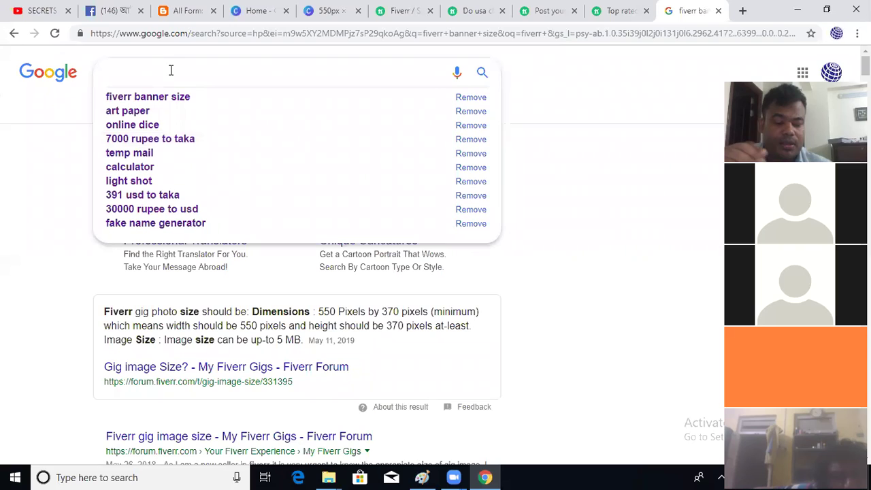
text(gu)
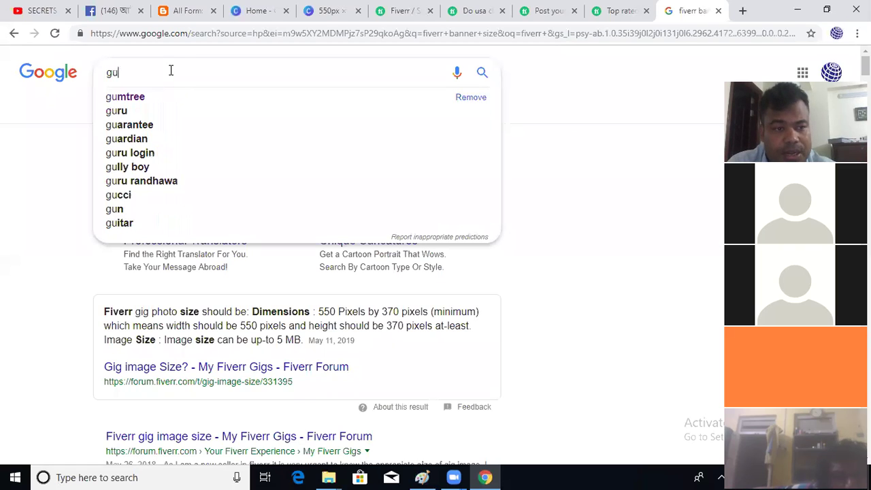
text(mtree)
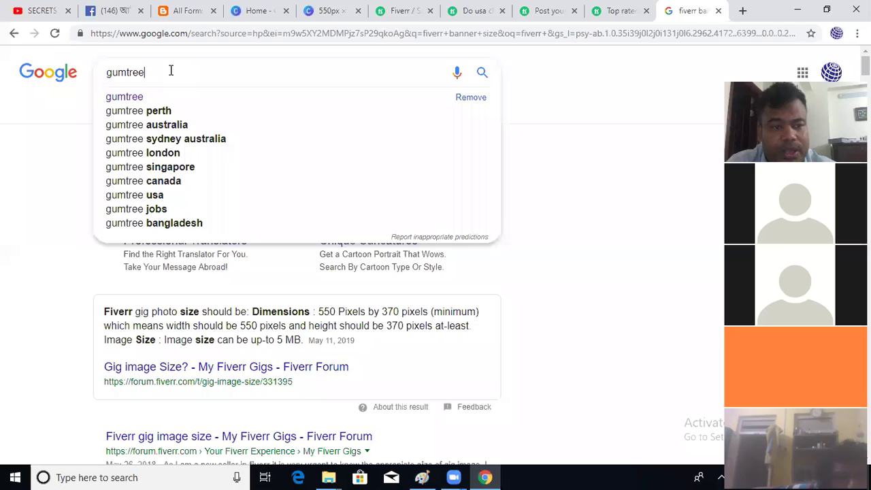
key(Return)
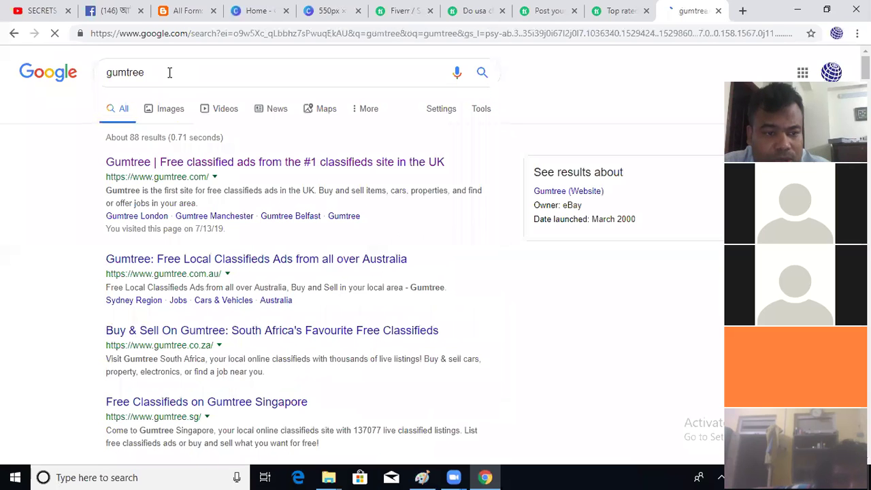
click(170, 116)
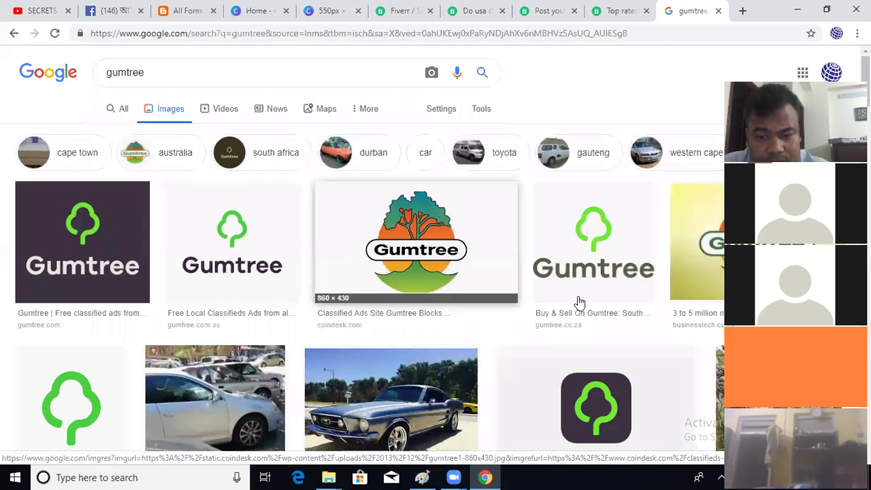
Save the Gumtree logo with the tree on an orange circle to Downloads as the JPEG gumtree1-860x430
scroll(153, 264, down, 1)
scroll(152, 264, down, 1)
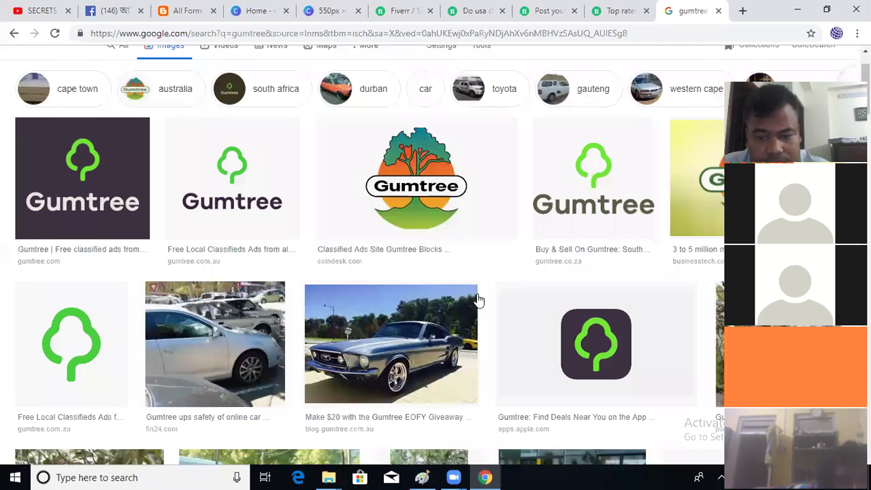
scroll(479, 299, down, 2)
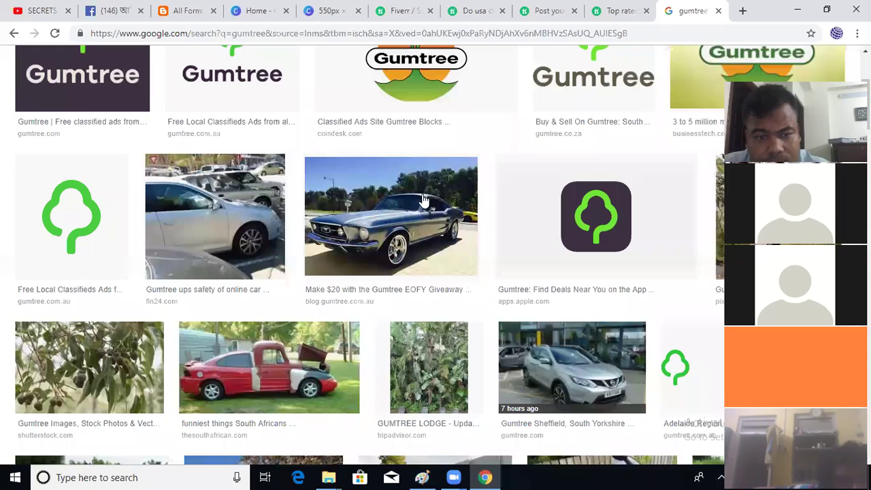
scroll(424, 201, up, 2)
click(411, 183)
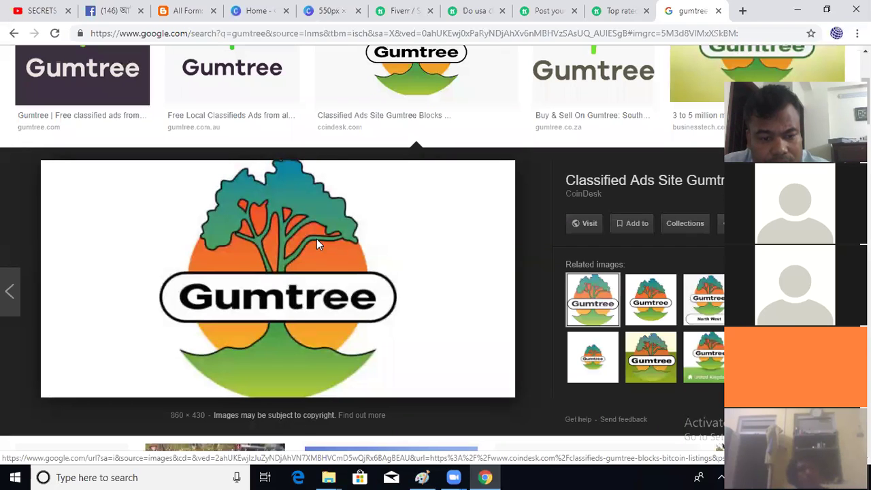
right_click(316, 239)
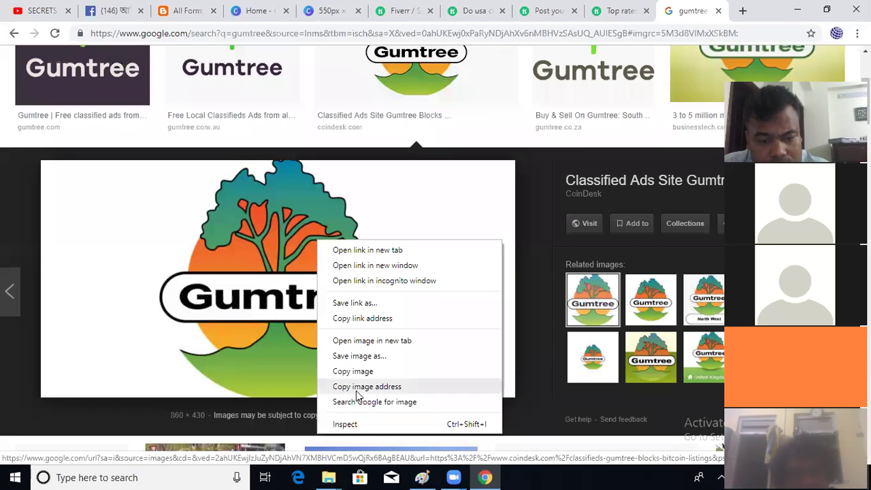
click(358, 355)
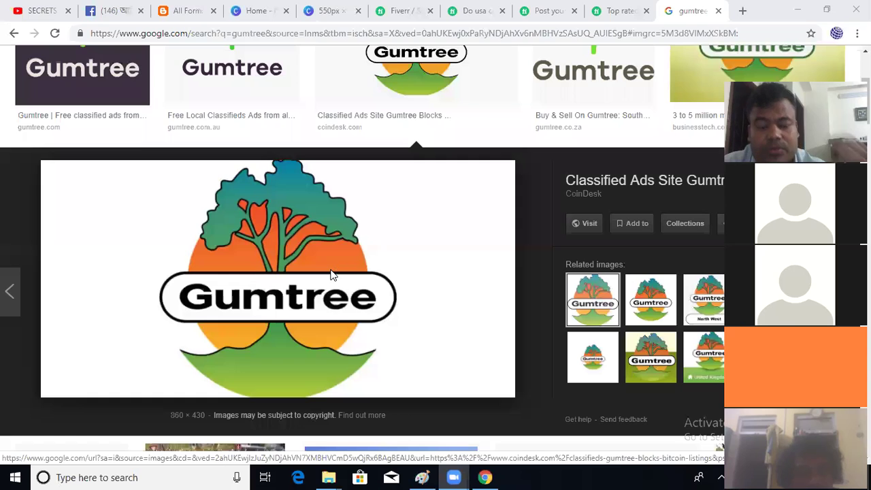
click(484, 477)
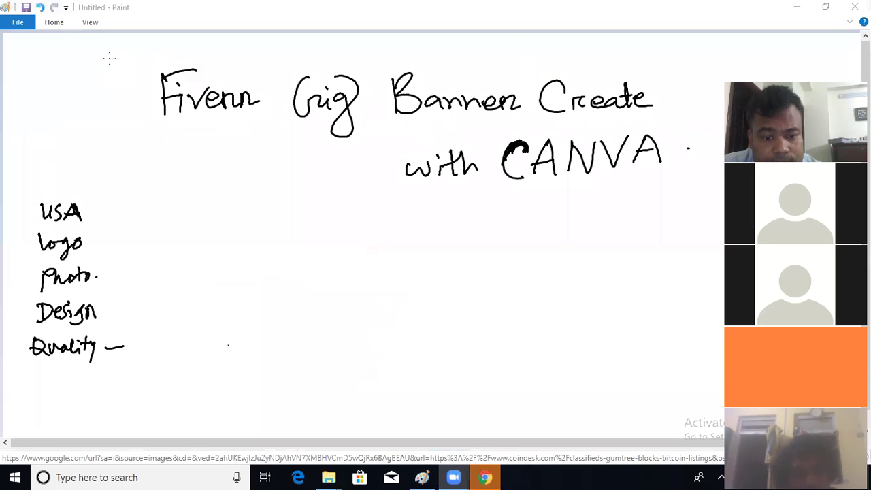
click(485, 477)
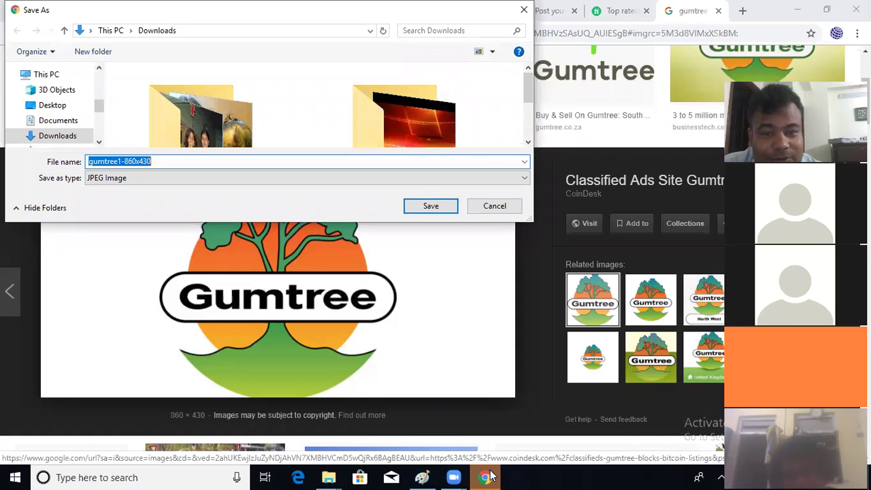
click(424, 210)
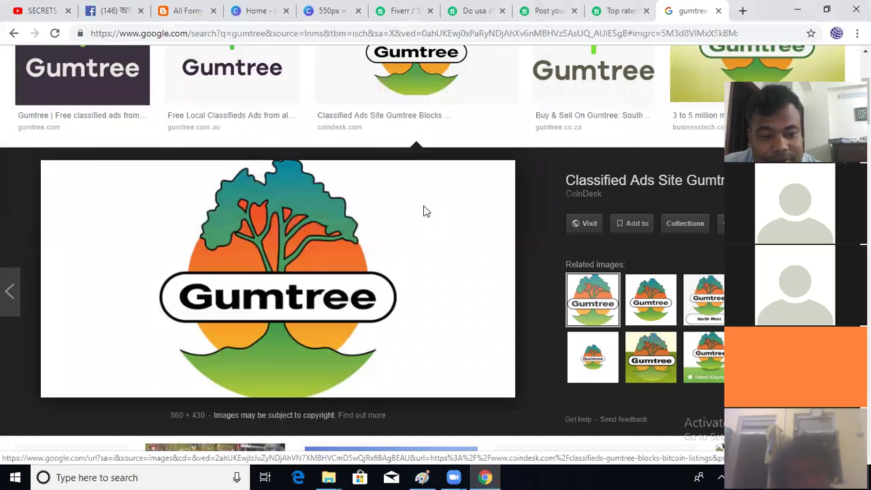
Return to the Canva banner design and upload the Gumtree logo gumtree1-860x430.jpg from Downloads to the image uploads
click(325, 12)
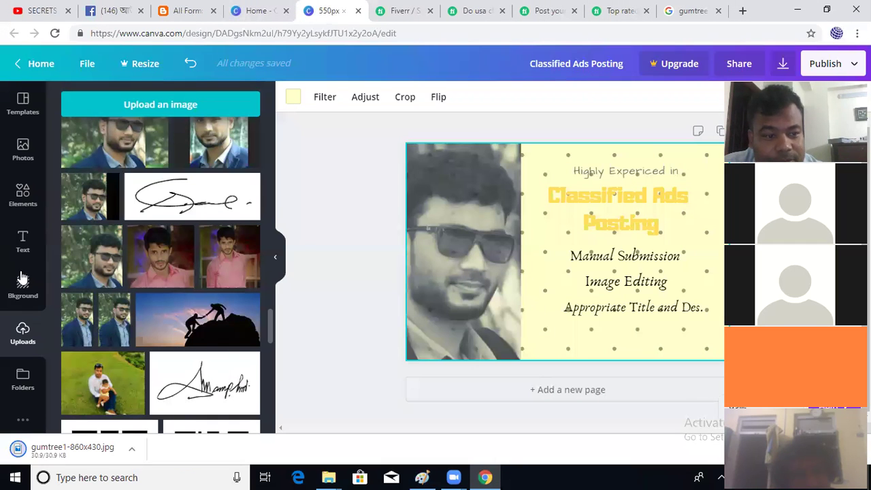
click(22, 338)
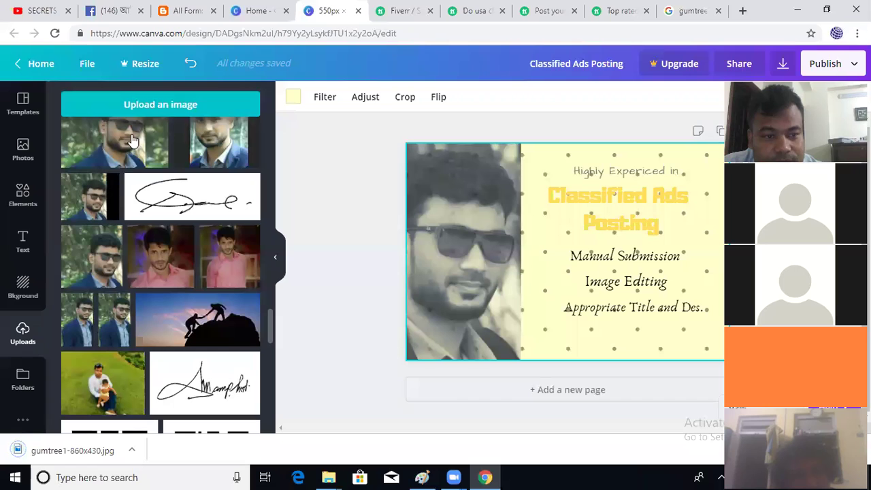
click(158, 109)
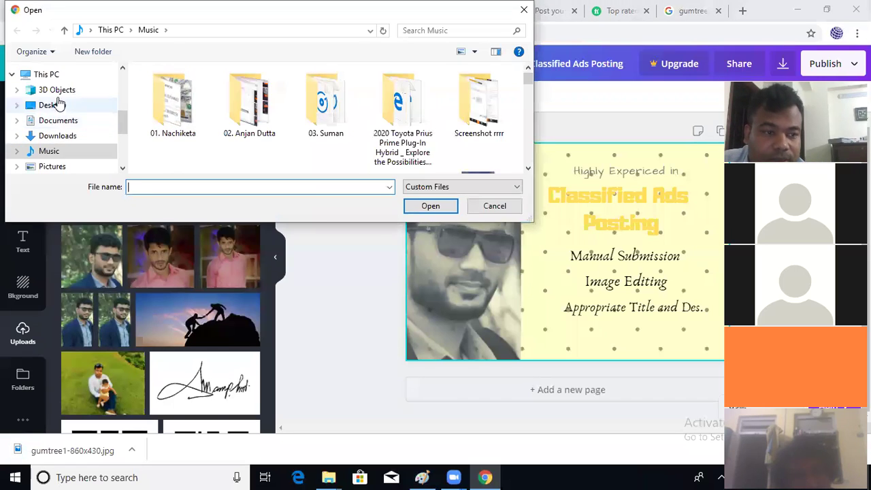
click(60, 135)
drag(526, 79, 526, 155)
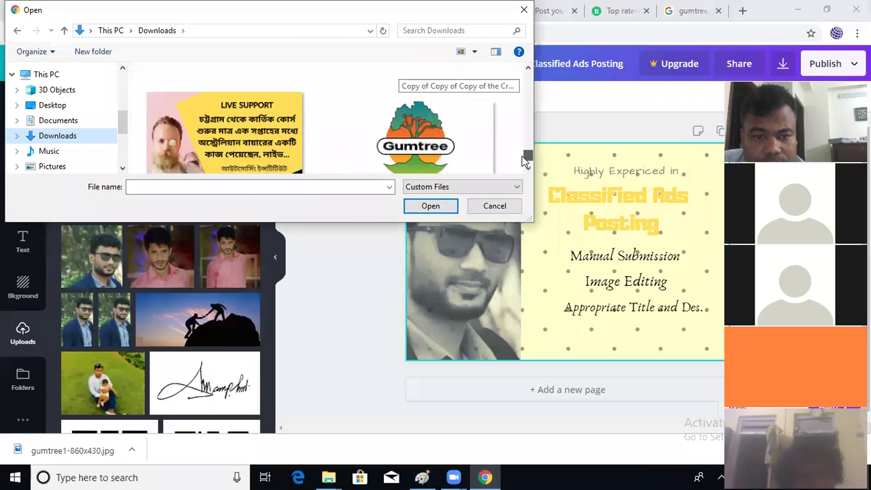
click(422, 135)
click(430, 205)
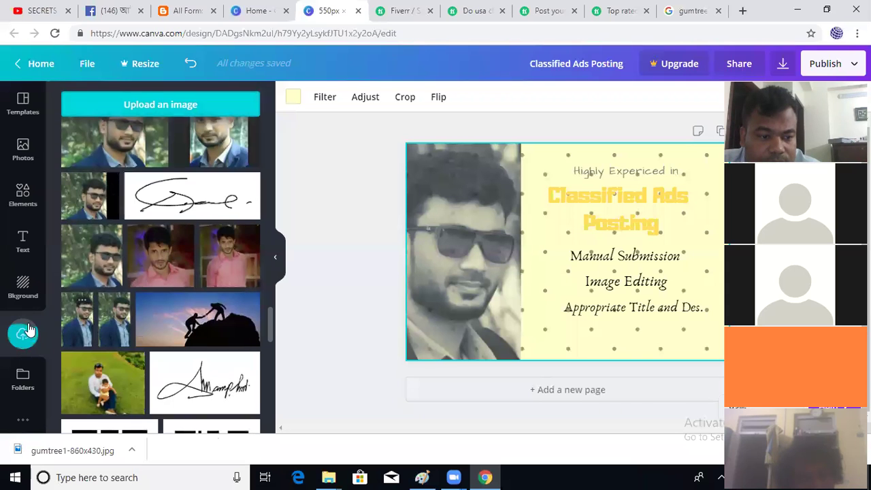
scroll(214, 204, up, 3)
scroll(214, 204, up, 10)
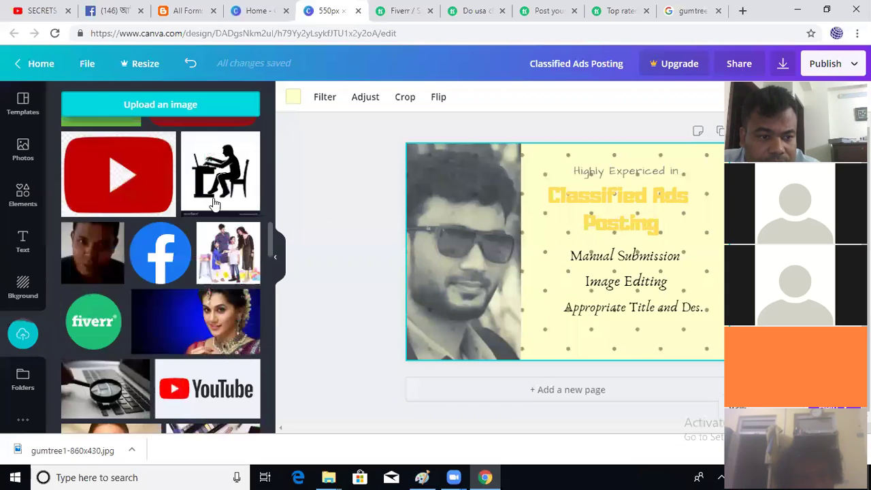
Add the uploaded Gumtree logo to the banner, shrink it and place it just after the word "Posting" in the title
scroll(213, 204, up, 3)
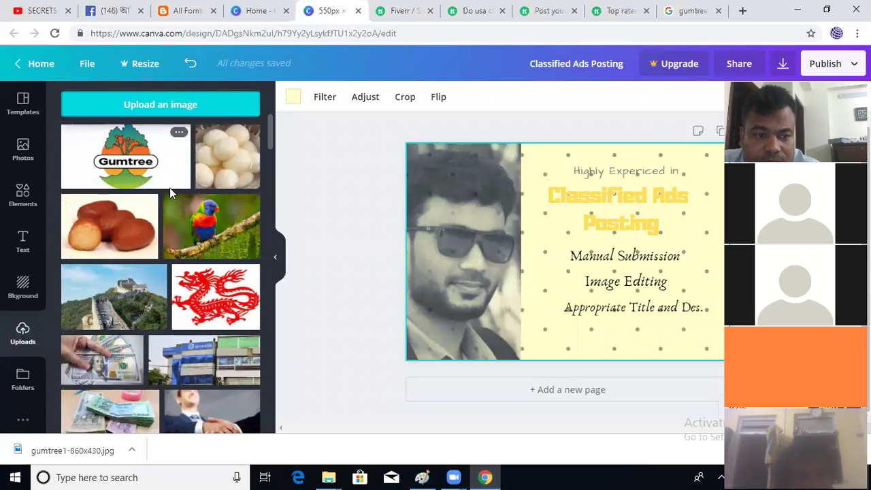
click(139, 158)
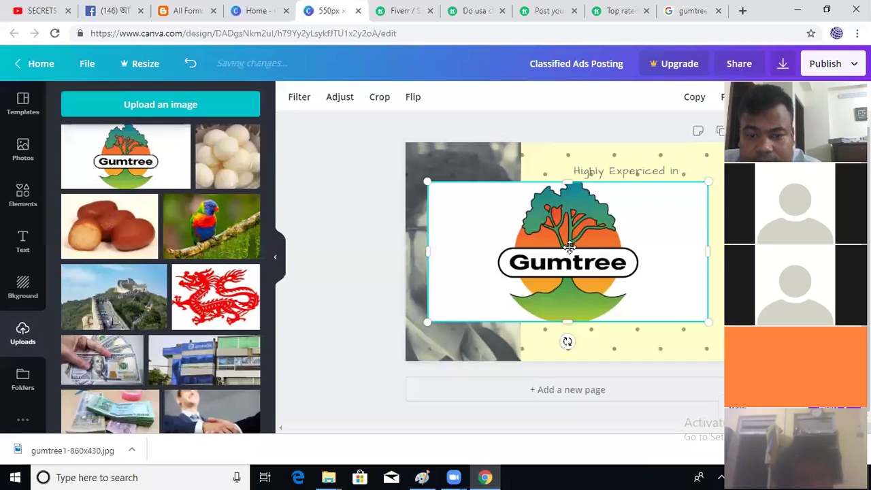
drag(457, 305, 655, 294)
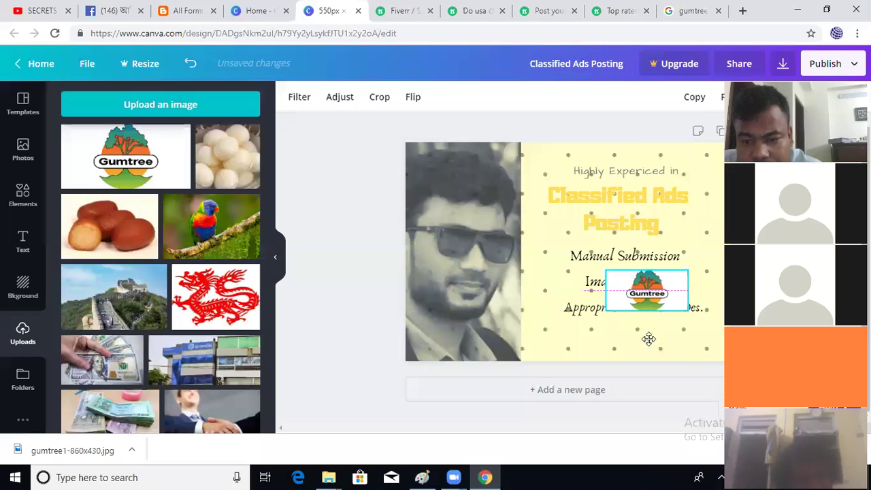
drag(648, 339, 644, 342)
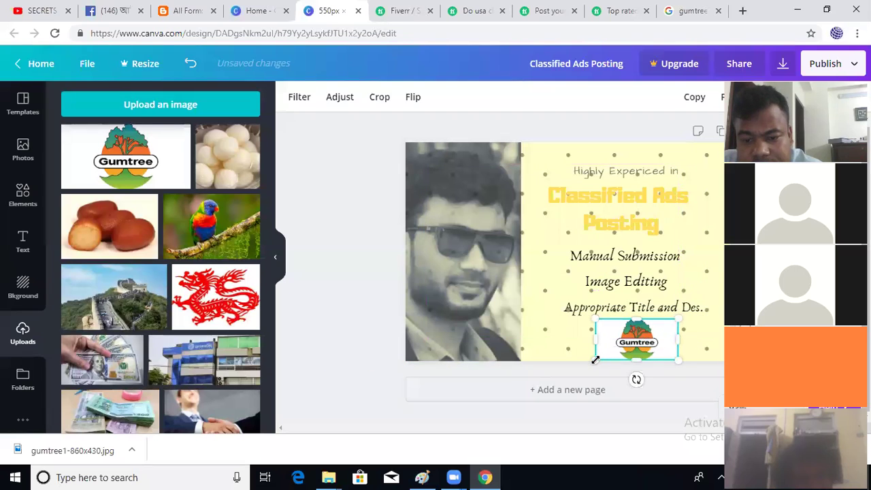
drag(603, 358, 693, 336)
drag(688, 272, 692, 225)
drag(692, 265, 692, 265)
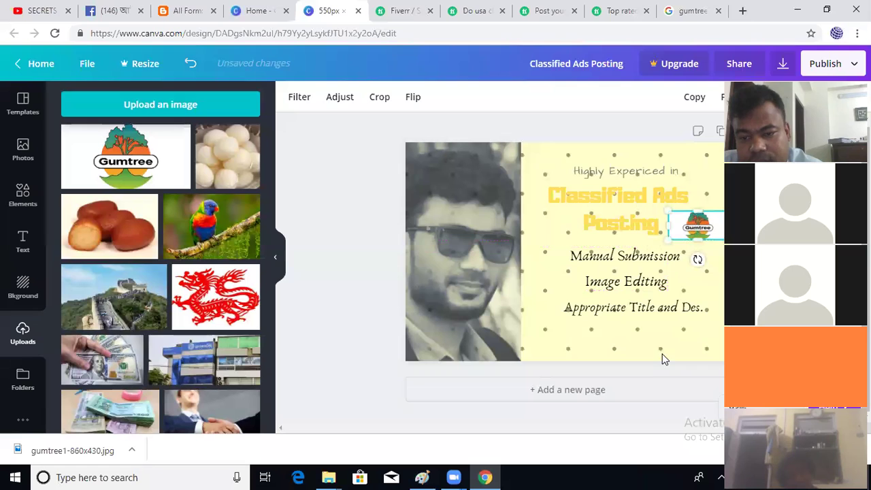
Enlarge the Gumtree logo slightly and fine-tune its position beside the word "Posting"
click(631, 309)
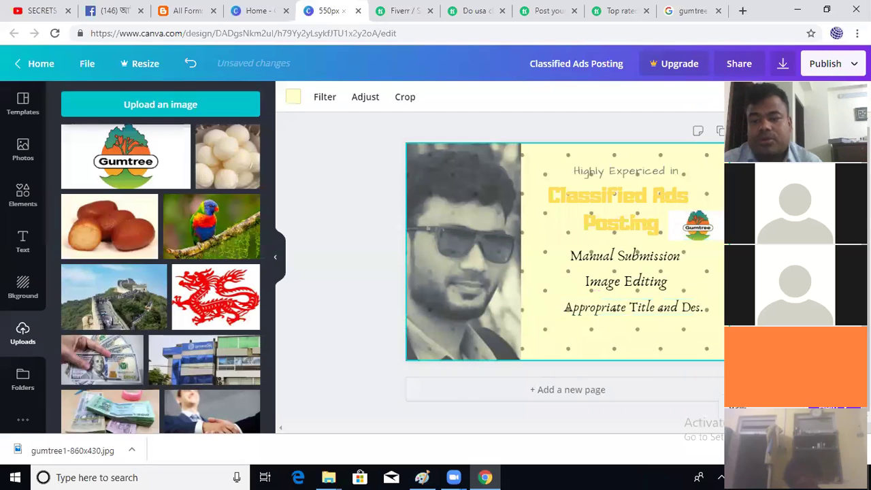
click(691, 232)
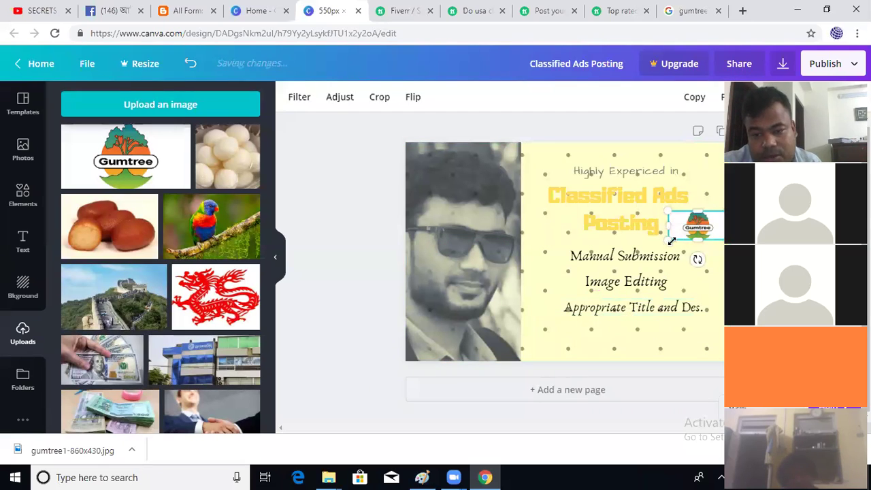
drag(670, 243, 682, 280)
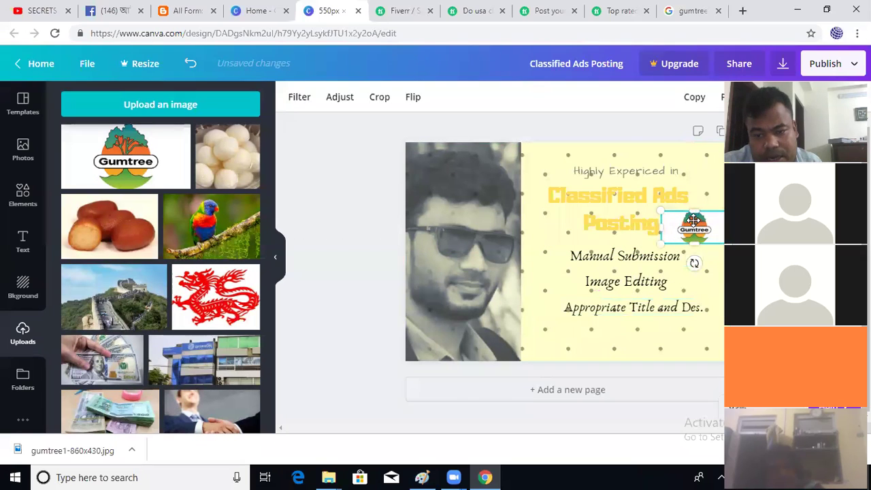
drag(691, 230, 696, 228)
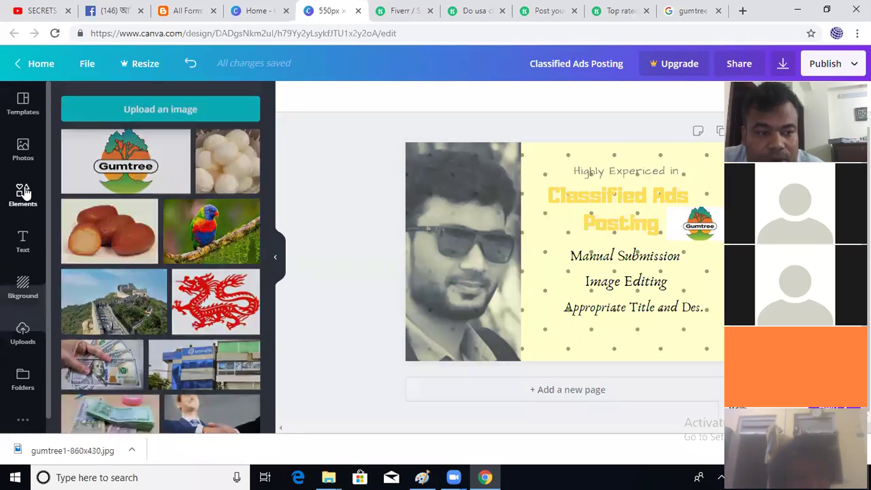
Add a single-cell grid, narrow it from its left edge to cover the banner's right part, and fill it with pink
click(23, 193)
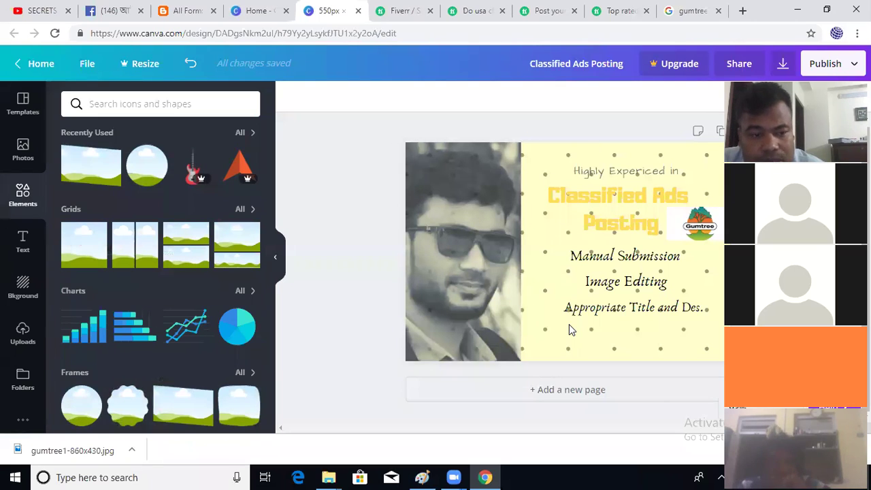
scroll(129, 252, down, 2)
scroll(129, 249, up, 2)
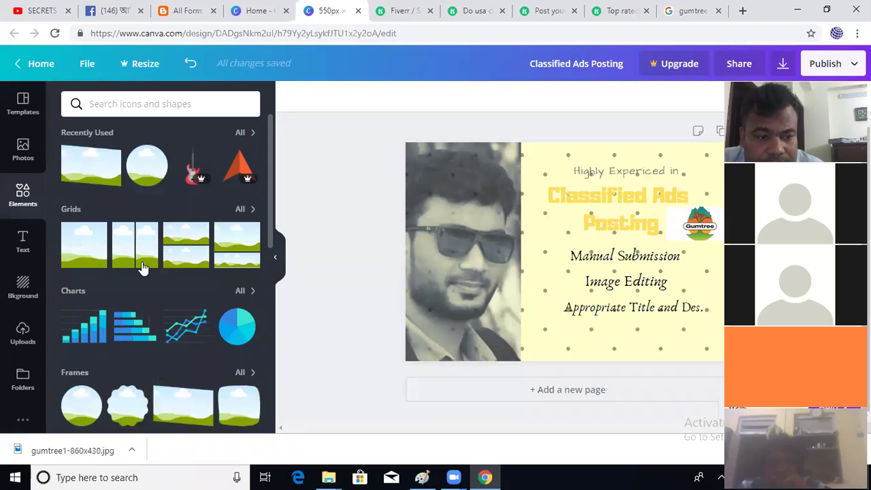
click(82, 245)
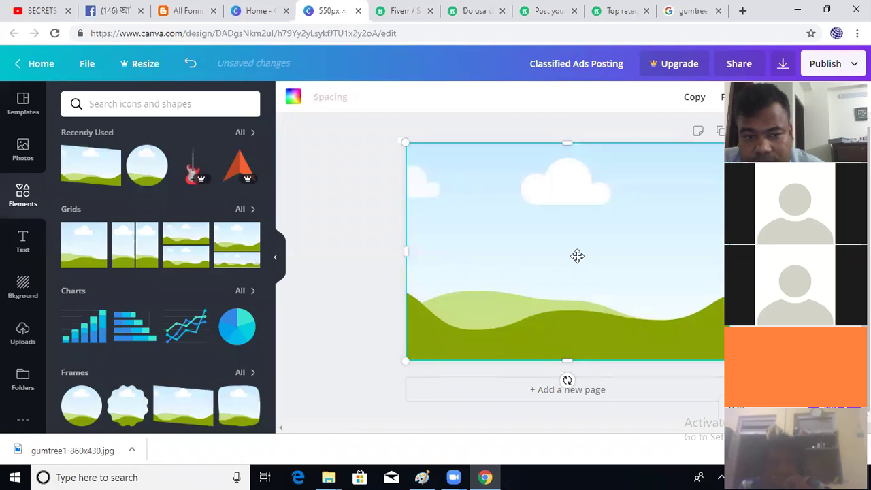
drag(408, 248, 620, 259)
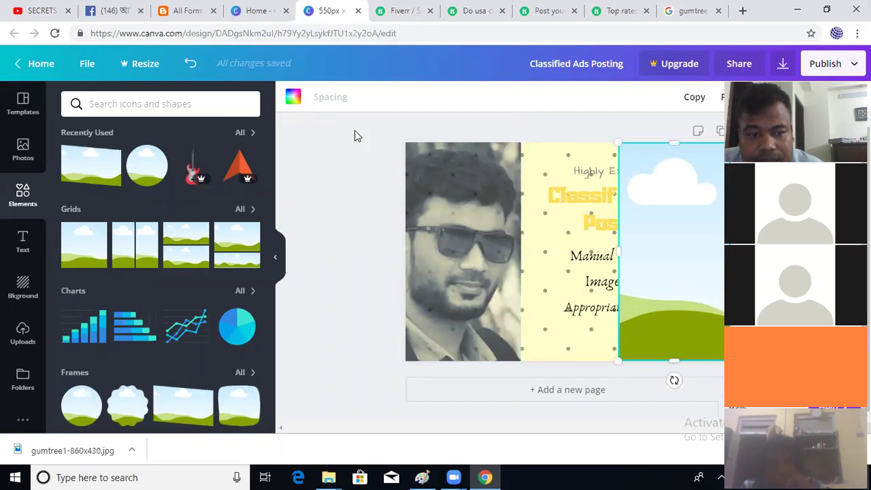
click(293, 100)
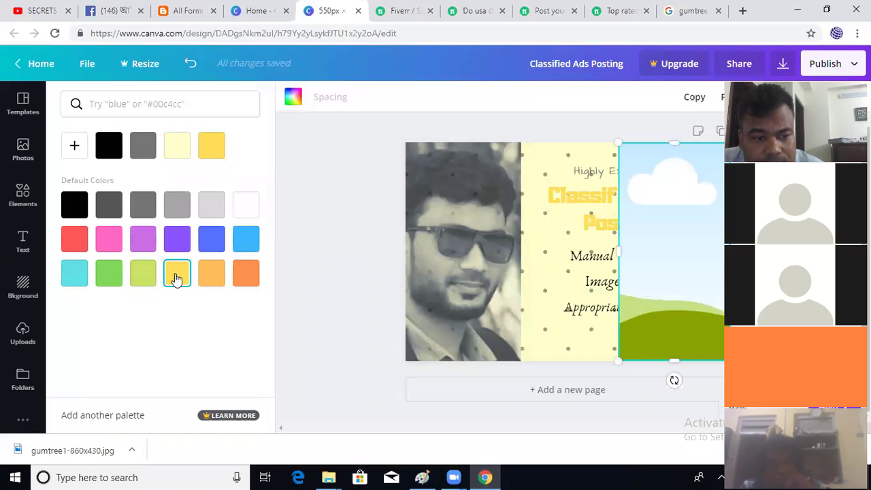
click(109, 240)
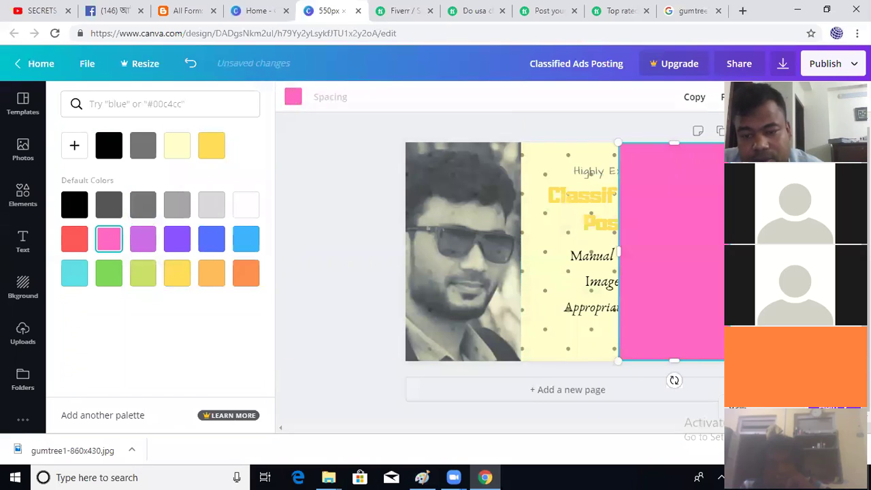
Make the pink grid block semi-transparent so that the text and logo beneath it show through
click(23, 192)
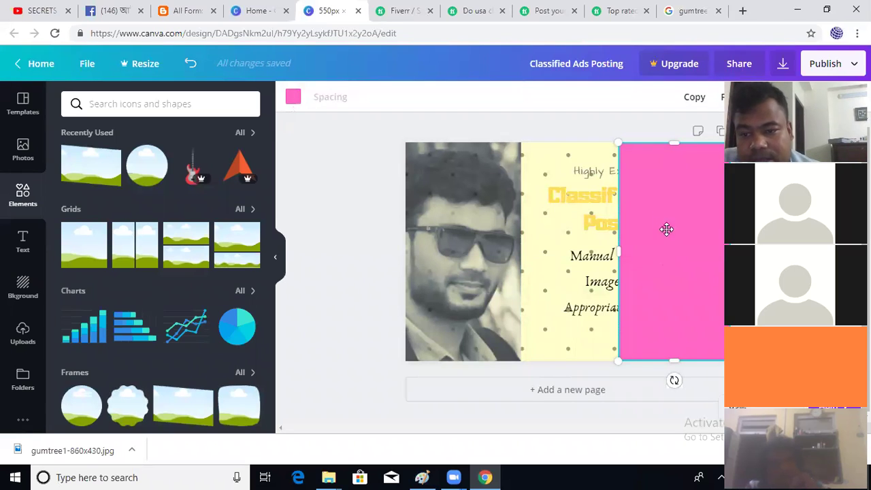
click(756, 96)
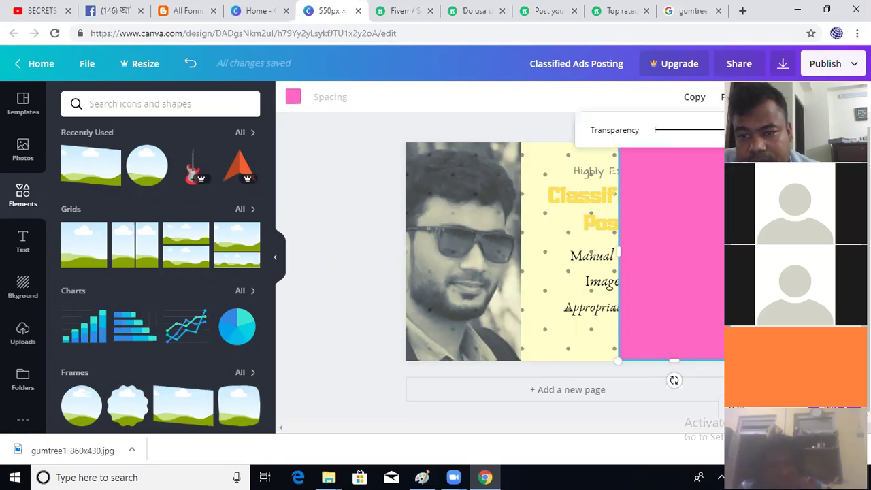
drag(732, 130, 710, 131)
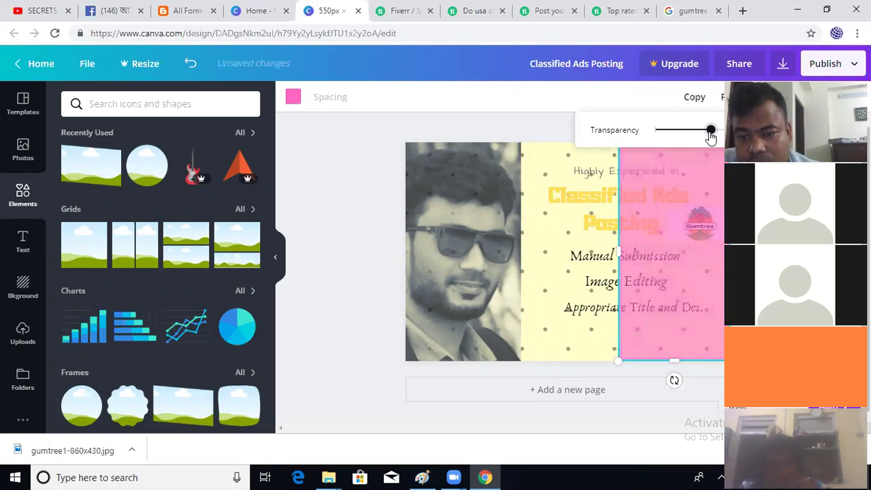
click(533, 107)
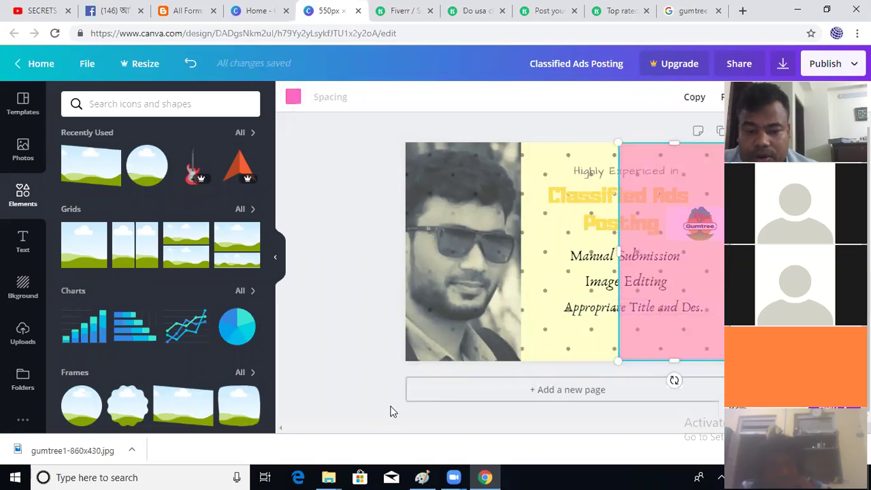
click(340, 383)
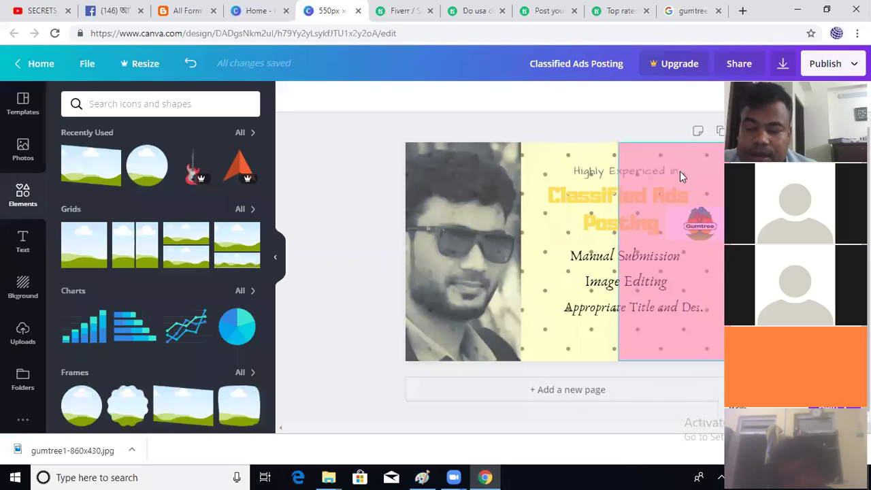
Rotate the pink block diagonally and move it into the banner's upper-right corner
click(674, 240)
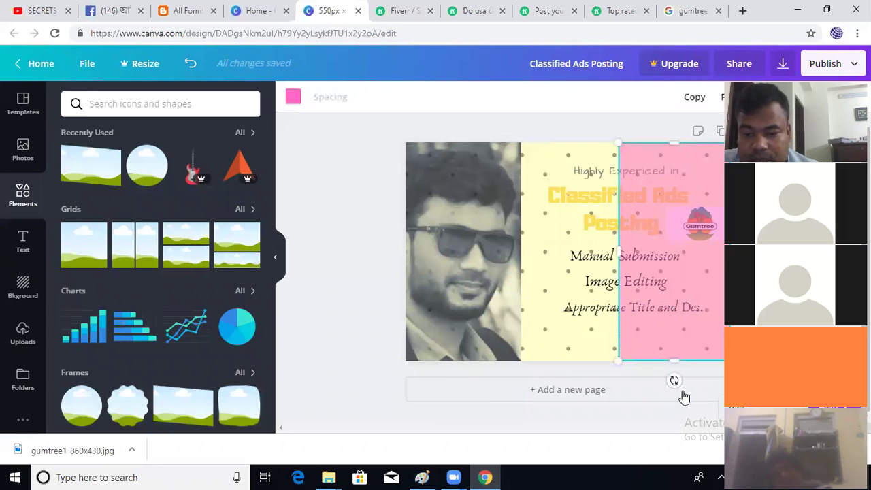
drag(676, 380, 759, 348)
drag(659, 254, 694, 193)
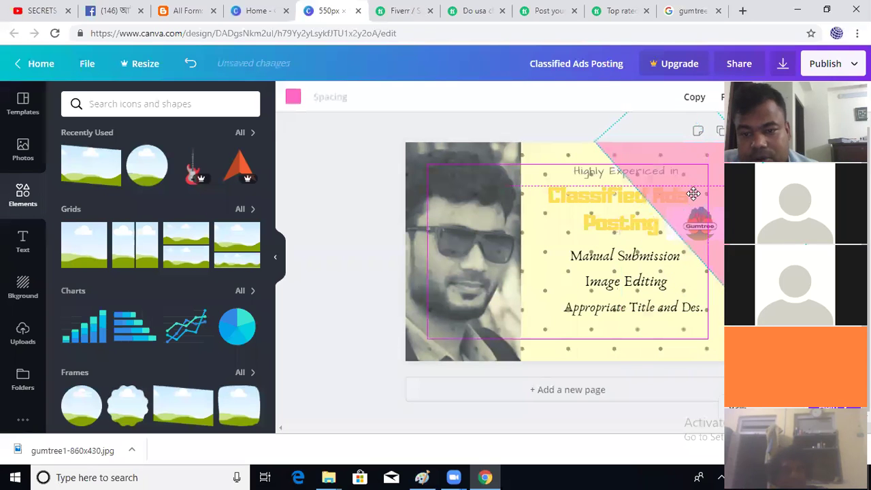
click(439, 375)
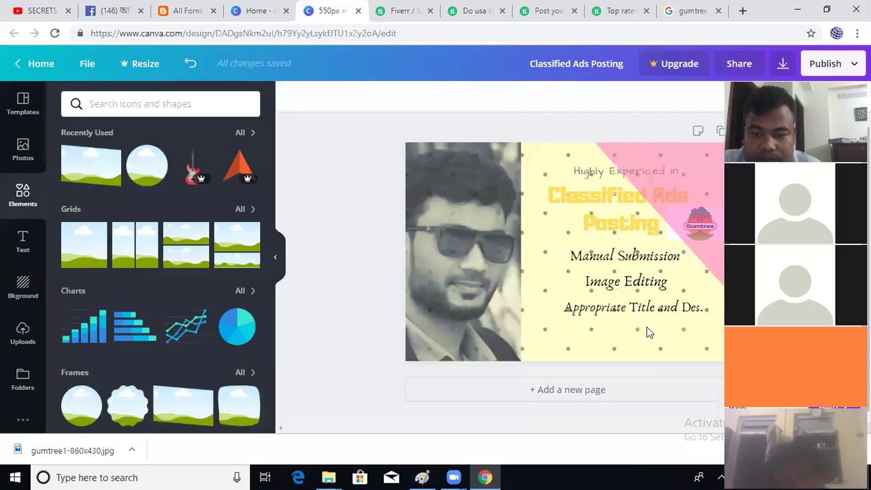
Add a circular frame, shrink it to about 139 × 139 px, place it beside the portrait over the title and fill it with yellow
click(153, 168)
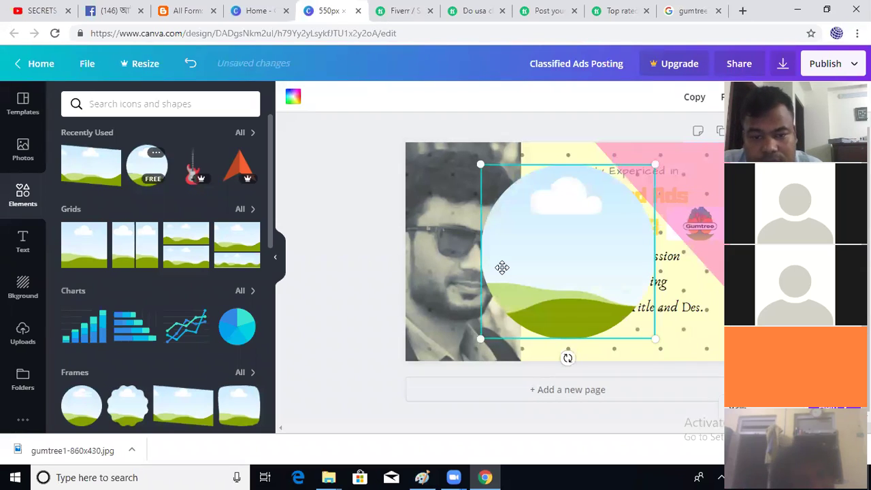
drag(480, 338, 575, 244)
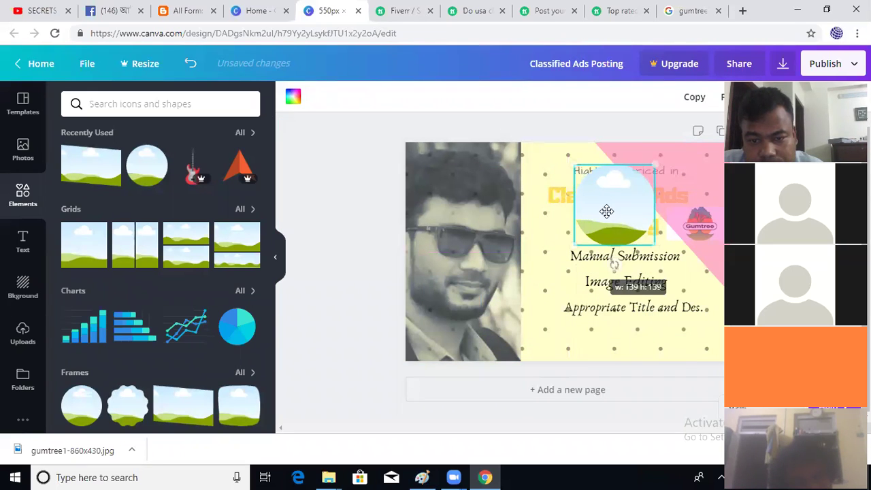
drag(610, 205, 569, 207)
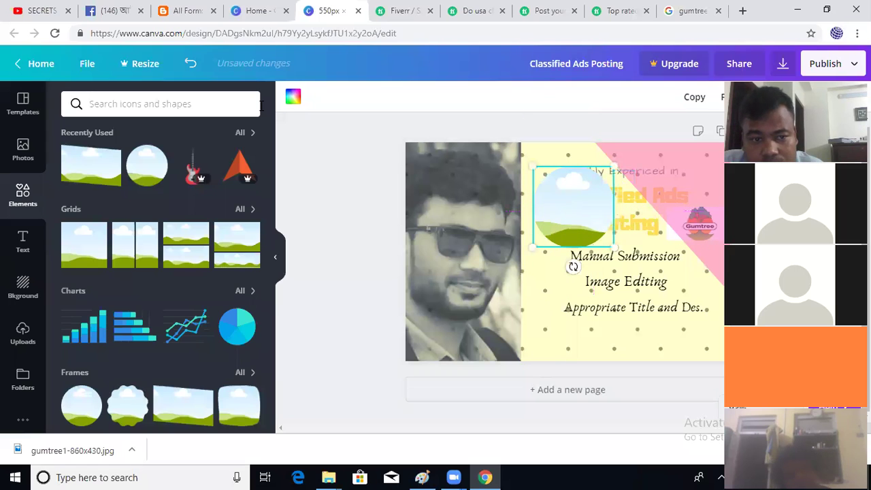
click(294, 98)
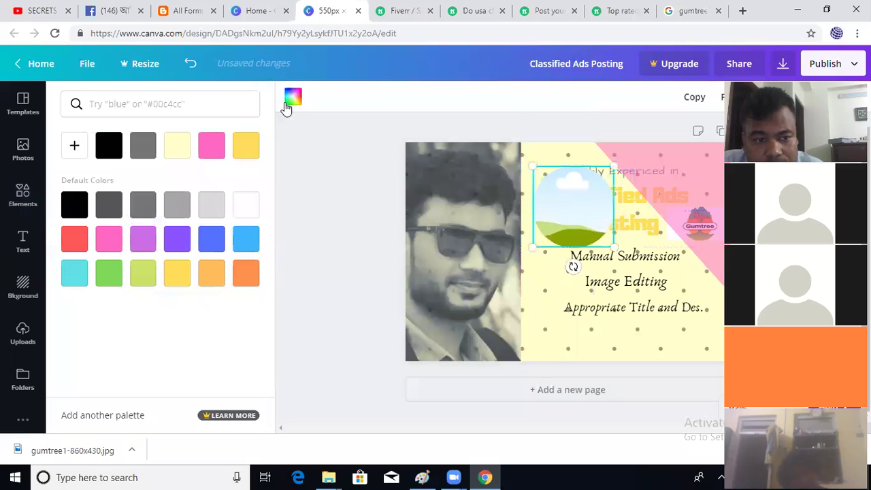
click(212, 147)
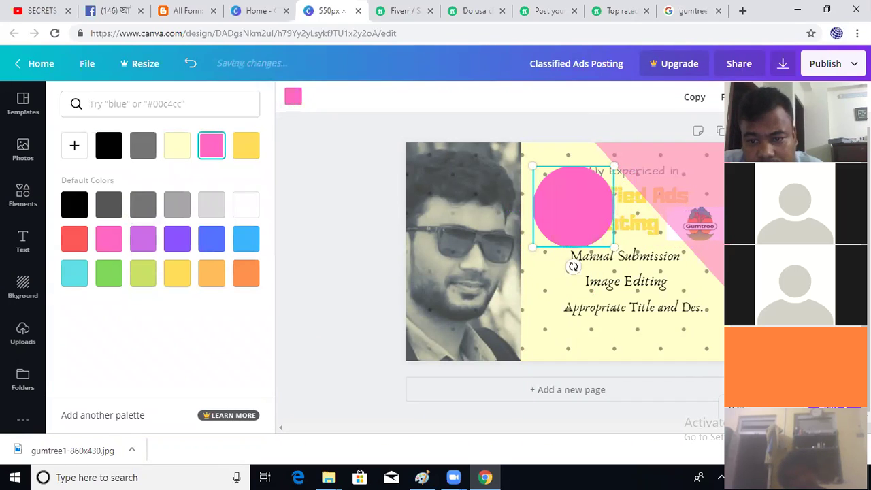
click(246, 145)
Raise the yellow circle's transparency, shrink it and move it over the first letters of "Classified"
click(776, 97)
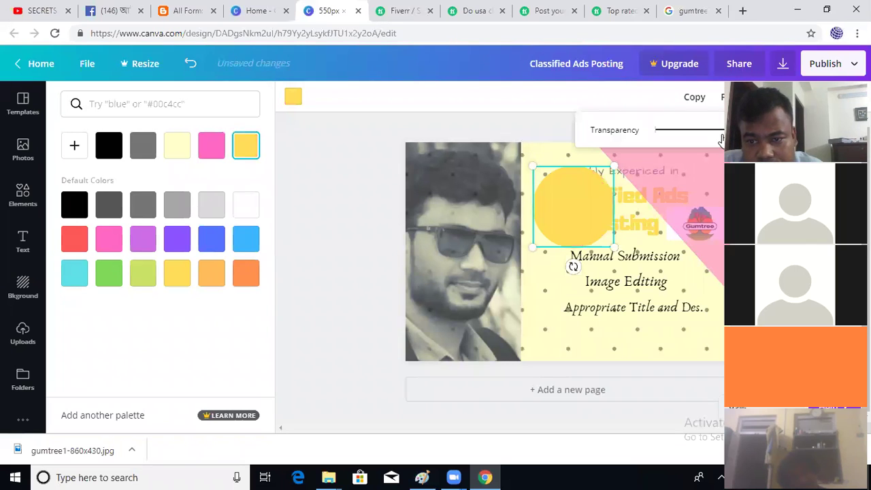
drag(722, 130, 681, 133)
drag(576, 252, 562, 196)
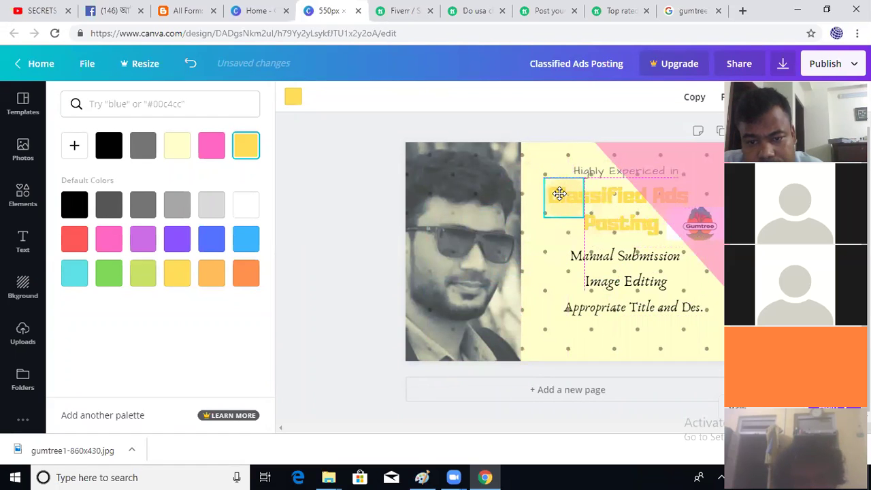
click(577, 256)
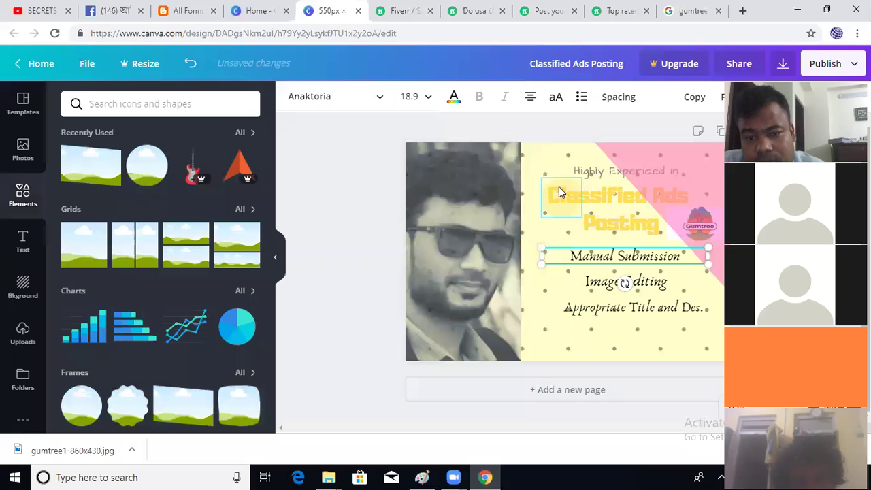
Move the pale yellow circle down to the start of the "Appropriate Title and Des." line and adjust its size there
click(544, 215)
drag(521, 238, 510, 245)
drag(556, 198, 576, 298)
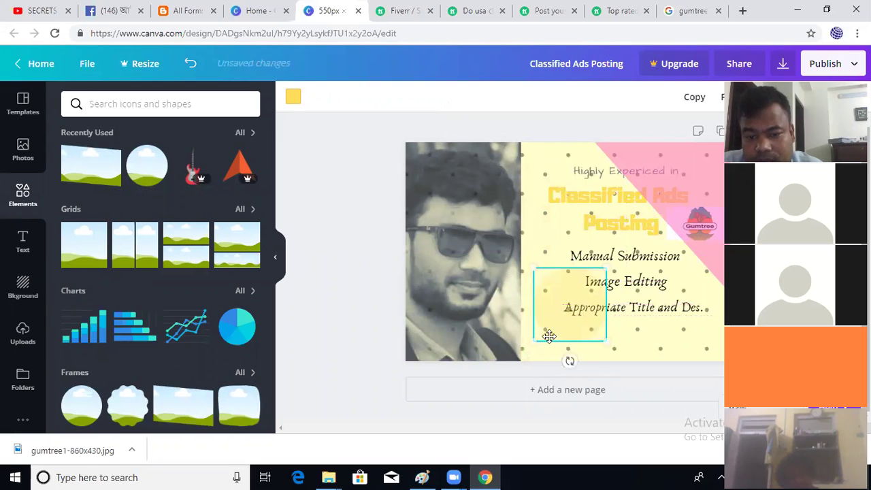
drag(534, 343, 544, 320)
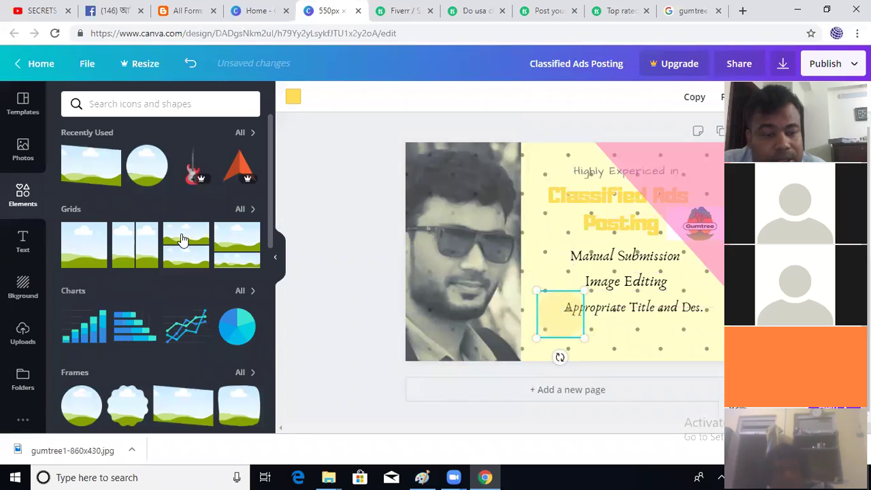
scroll(178, 302, down, 3)
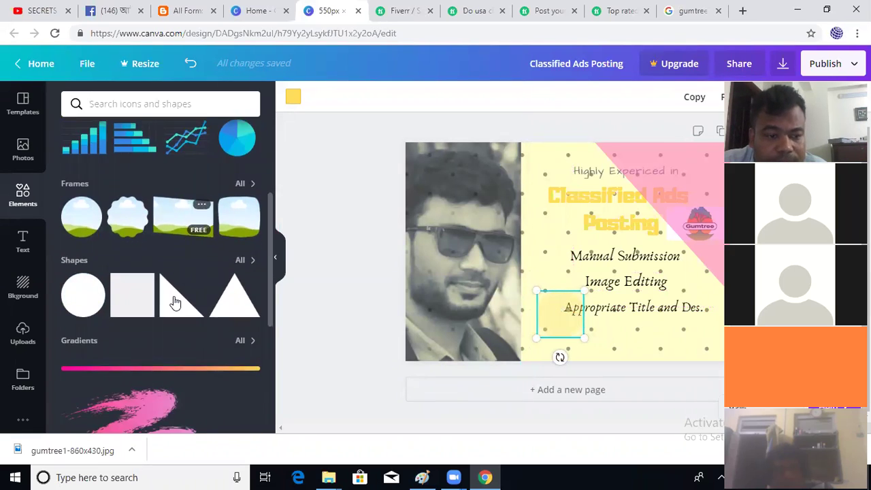
scroll(173, 303, down, 3)
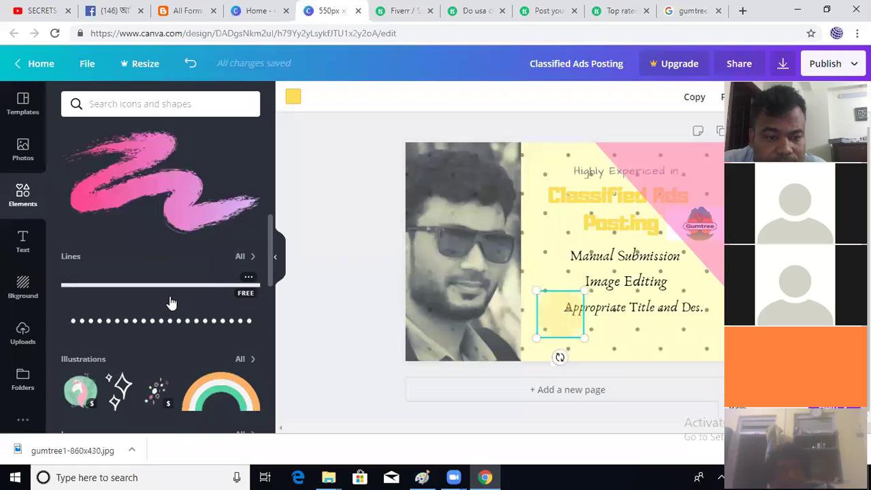
click(470, 284)
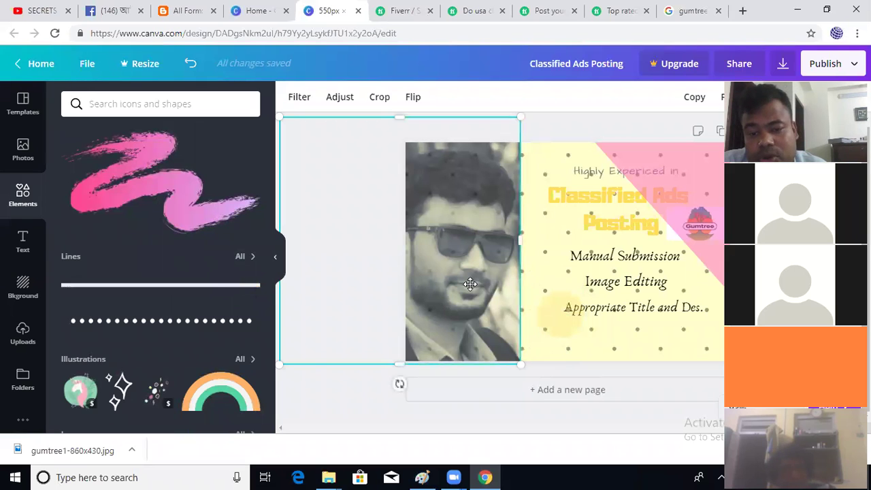
scroll(170, 330, up, 5)
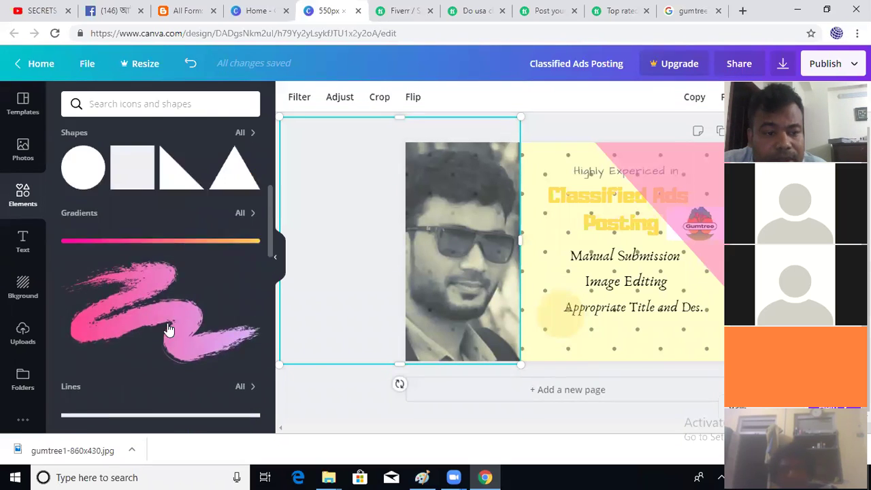
scroll(170, 329, up, 3)
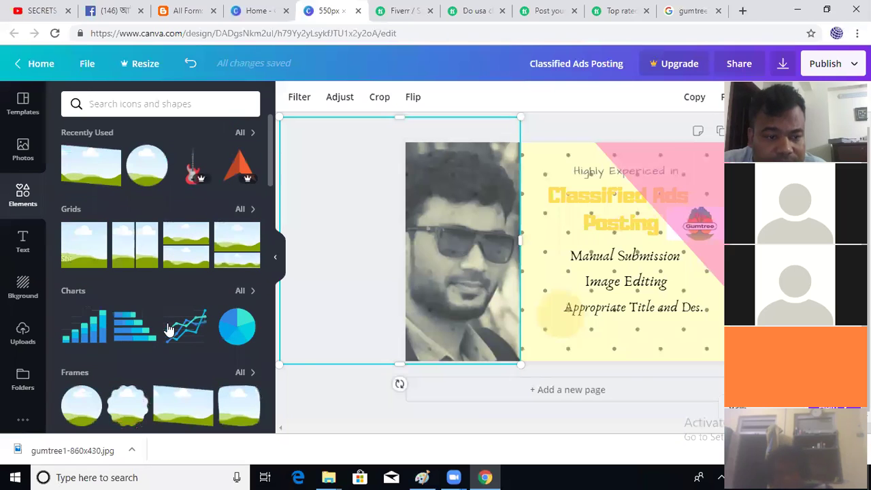
click(195, 175)
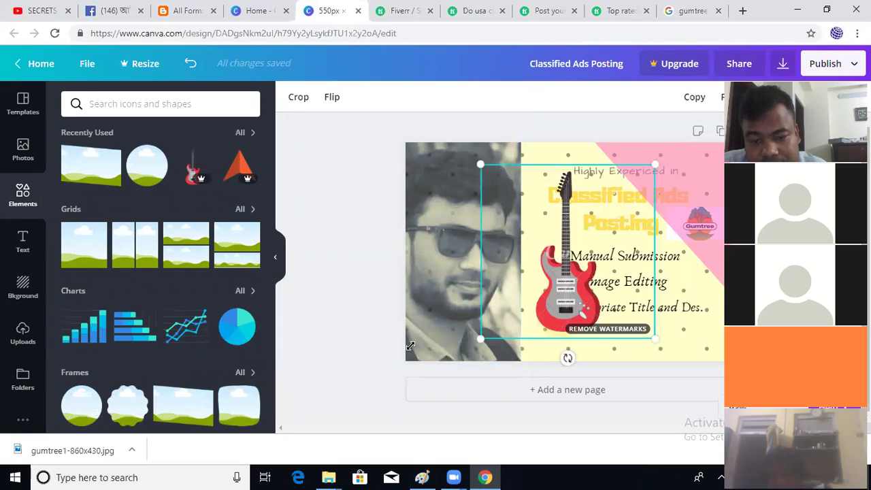
drag(481, 338, 410, 347)
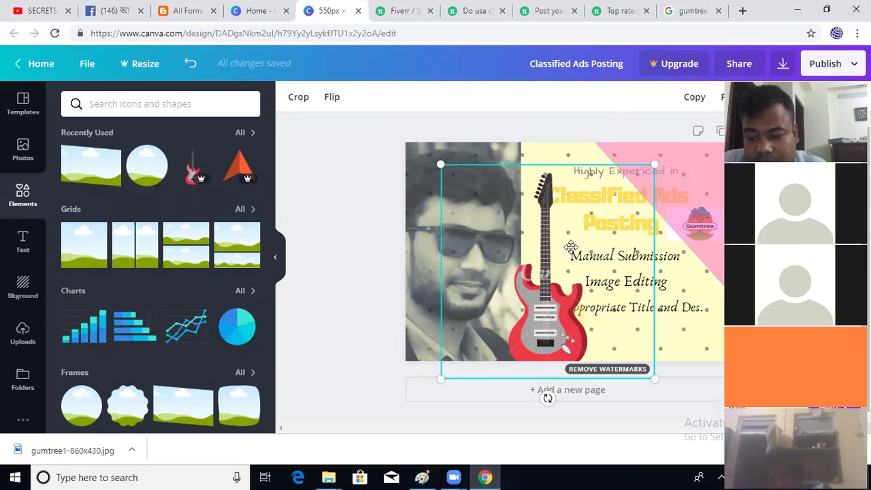
key(Delete)
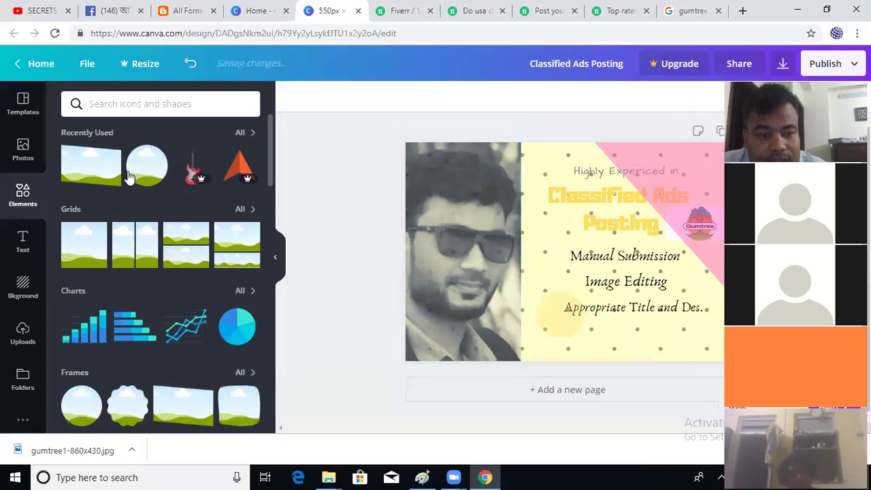
Add the pink-to-purple brush stroke gradient, shrink it and place it below the "Appropriate Title and Des." line
scroll(240, 195, down, 2)
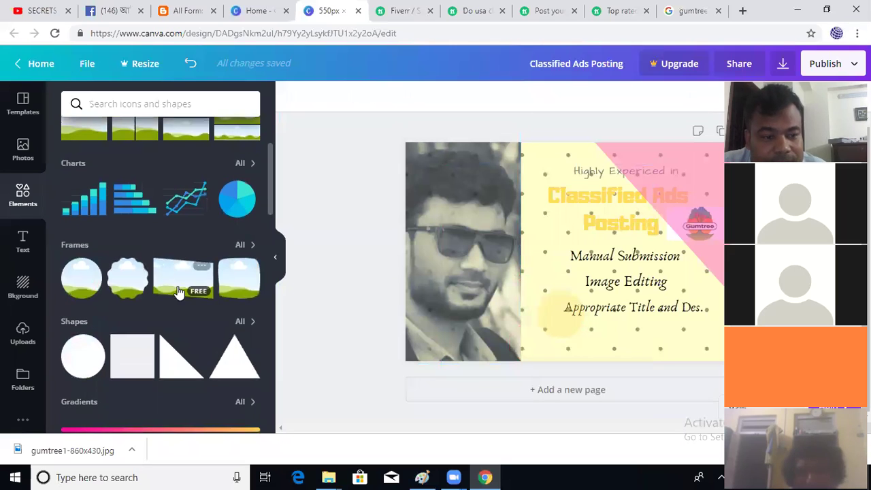
scroll(225, 304, down, 3)
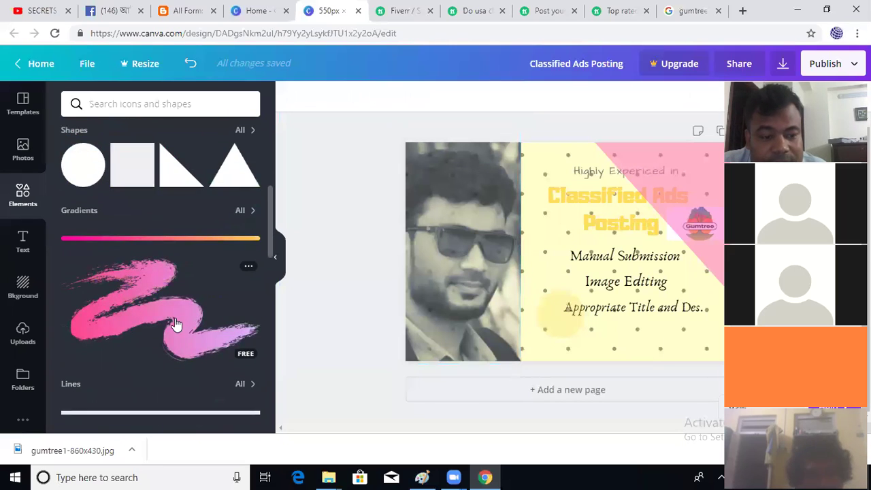
scroll(175, 320, down, 2)
click(161, 185)
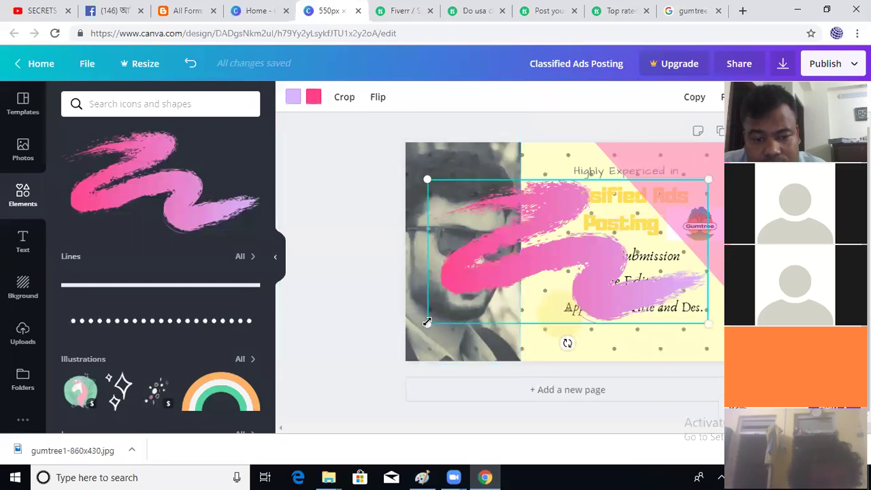
mouse_move(504, 289)
mouse_down()
mouse_move(581, 289)
mouse_move(596, 225)
mouse_up()
drag(613, 338, 611, 338)
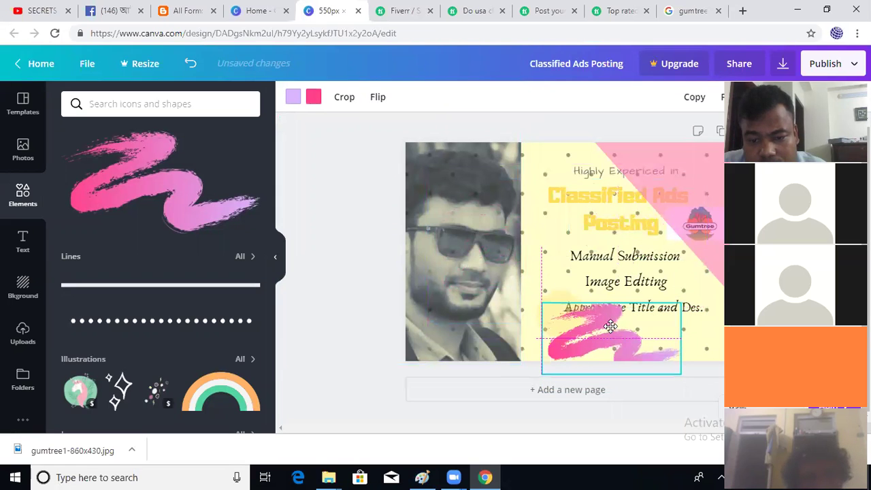
drag(540, 377, 603, 342)
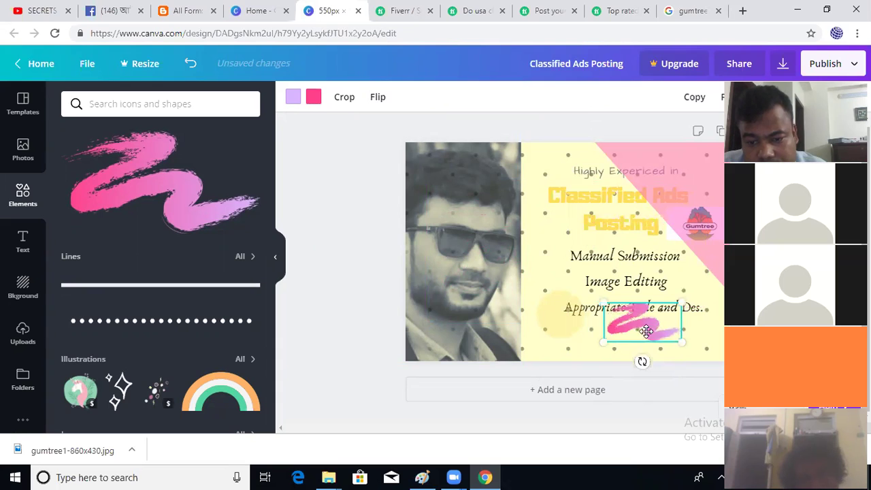
drag(643, 319, 643, 334)
click(644, 375)
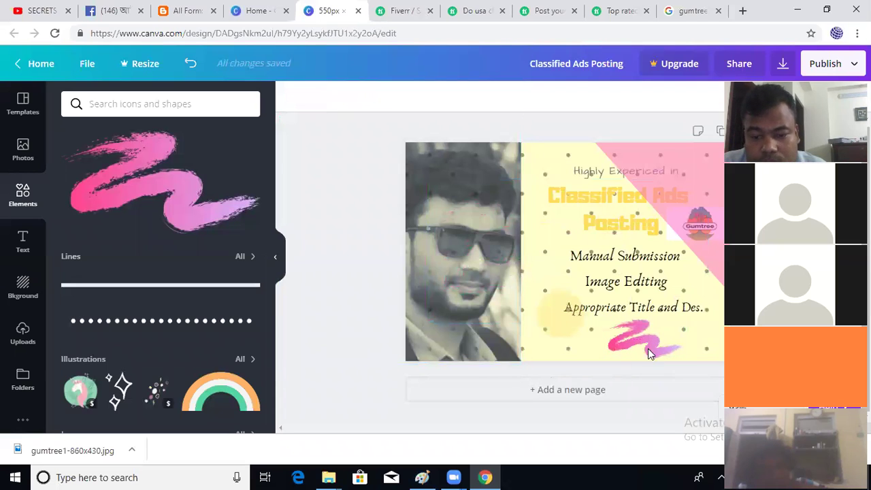
click(643, 338)
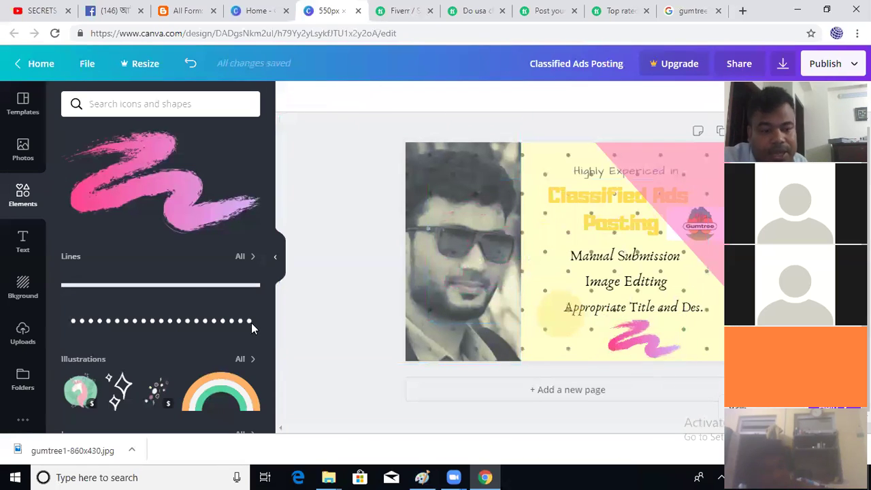
scroll(179, 217, down, 2)
scroll(177, 217, down, 2)
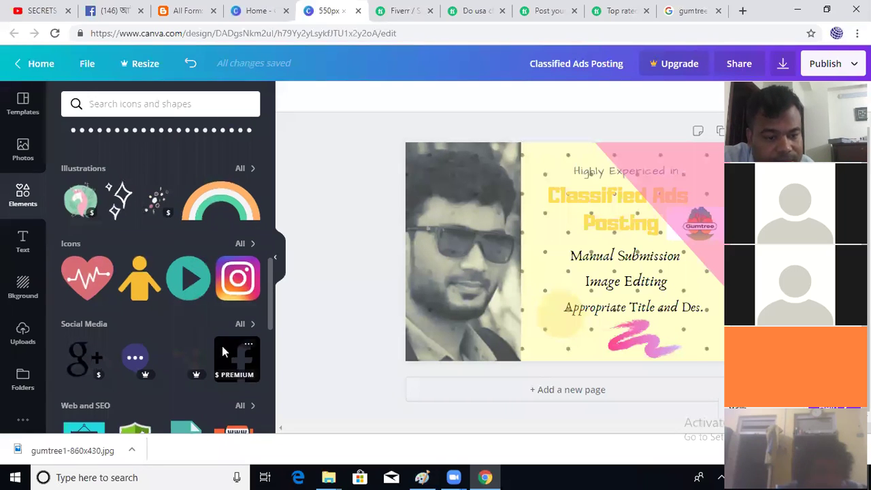
scroll(222, 341, down, 1)
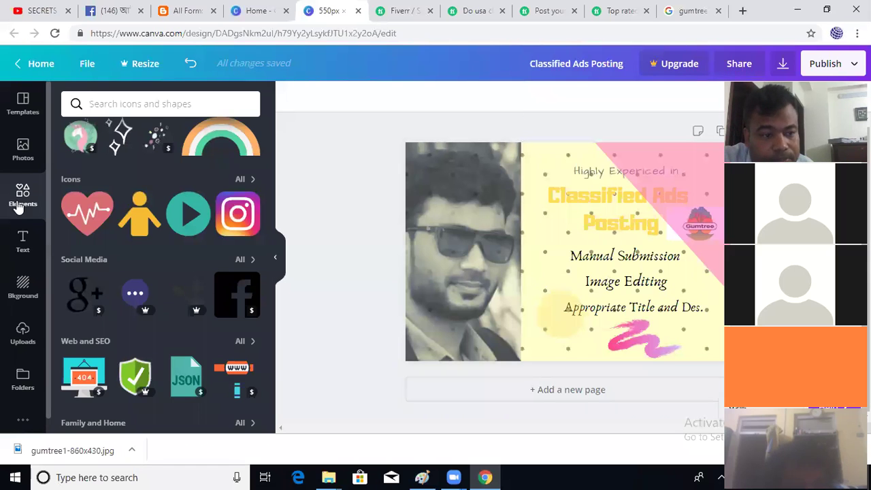
click(22, 150)
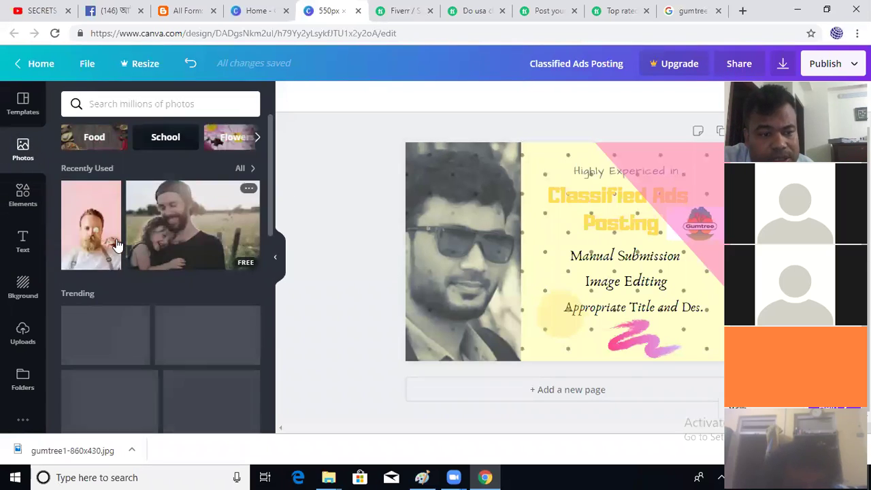
scroll(204, 292, down, 10)
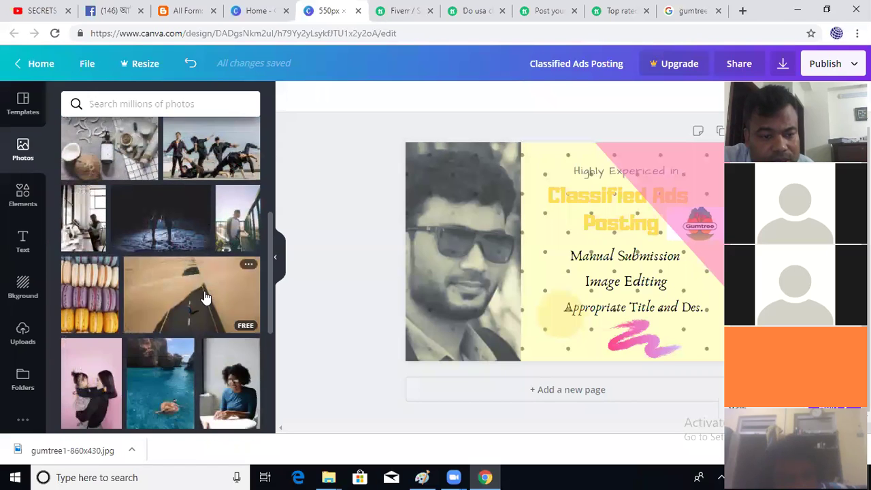
scroll(204, 292, up, 10)
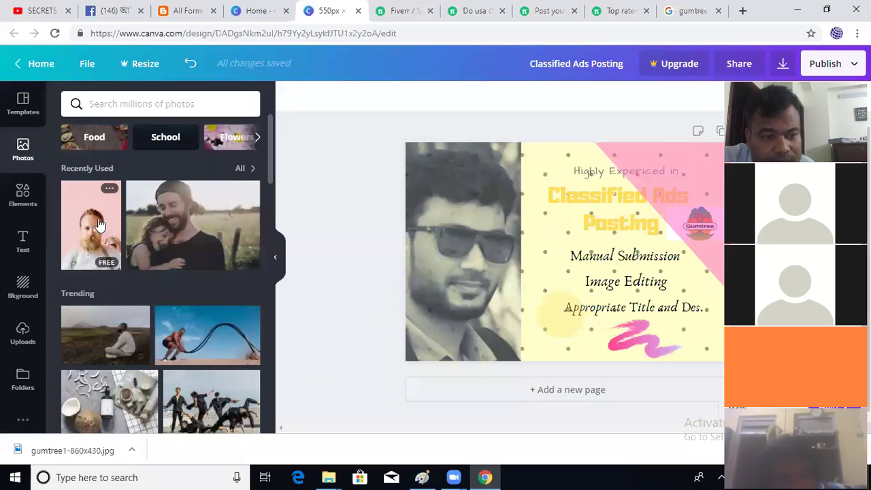
click(96, 223)
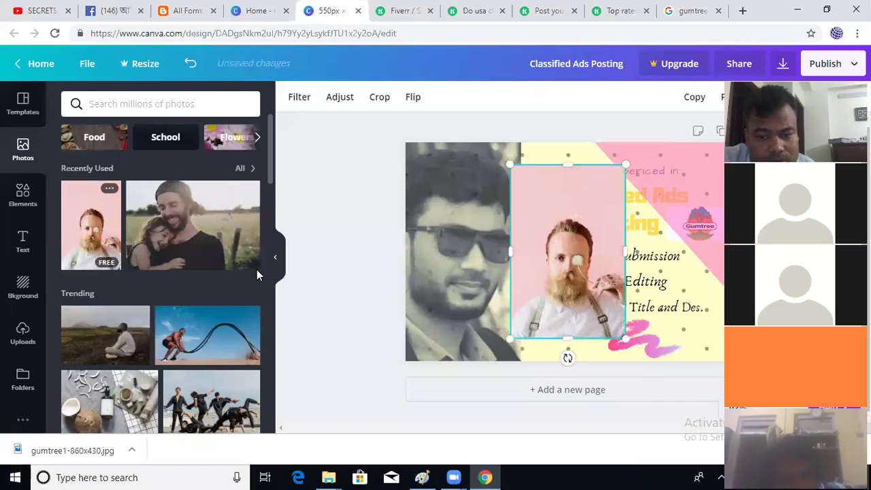
drag(520, 327, 537, 236)
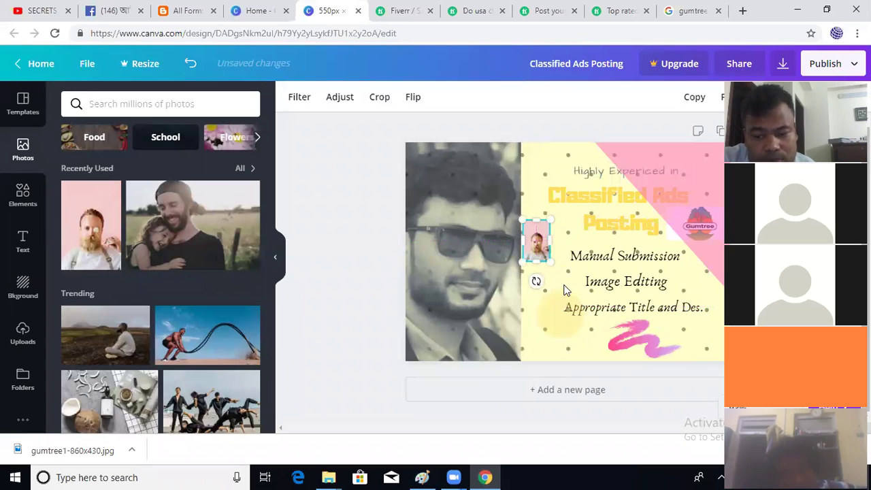
key(Delete)
scroll(137, 304, down, 4)
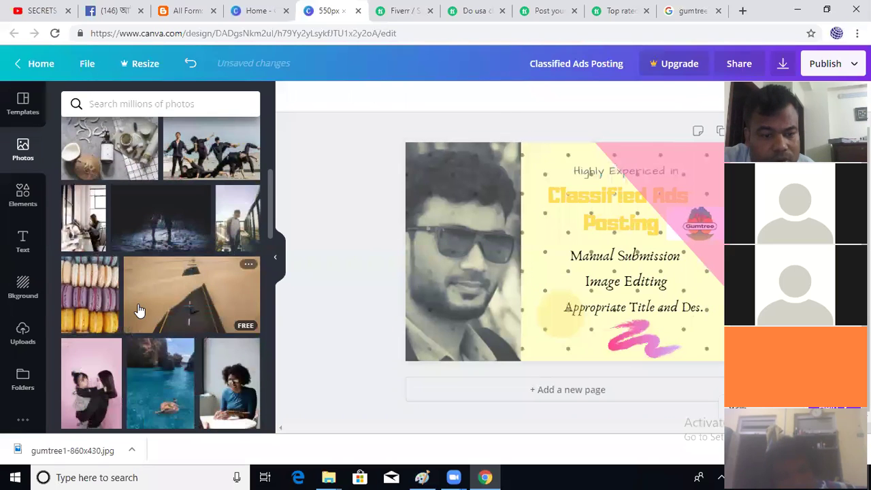
scroll(138, 311, up, 4)
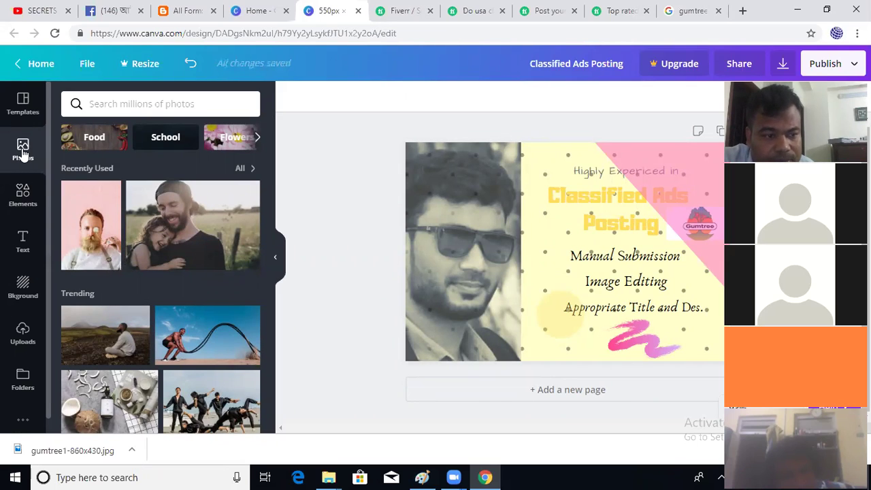
click(22, 197)
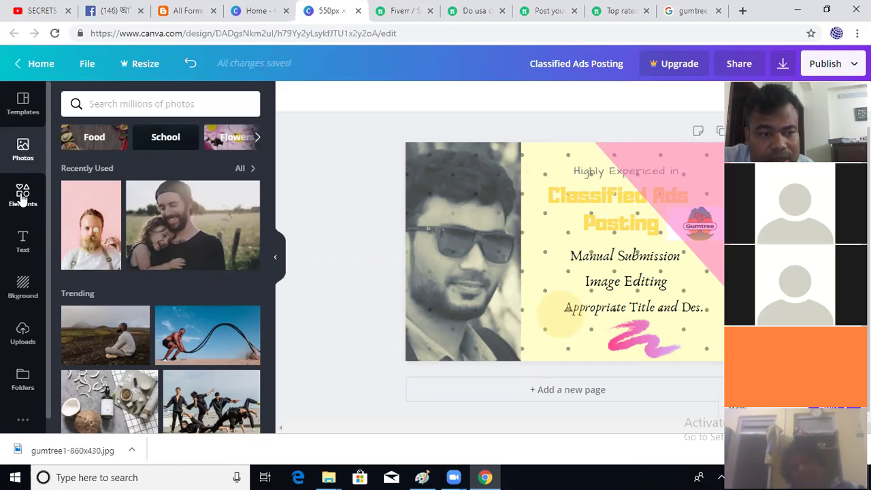
scroll(129, 198, up, 10)
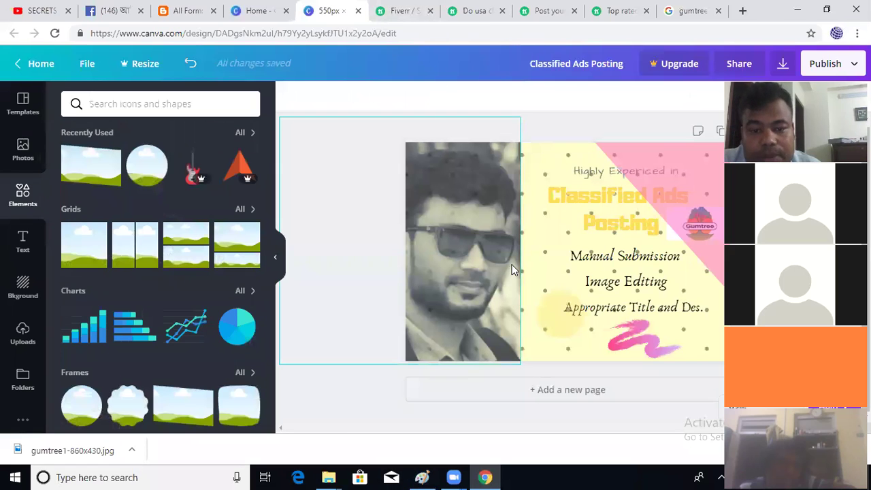
Review the banner's portrait, "Classified Ads Posting" title and "Image Editing" line one after another
click(468, 252)
click(599, 206)
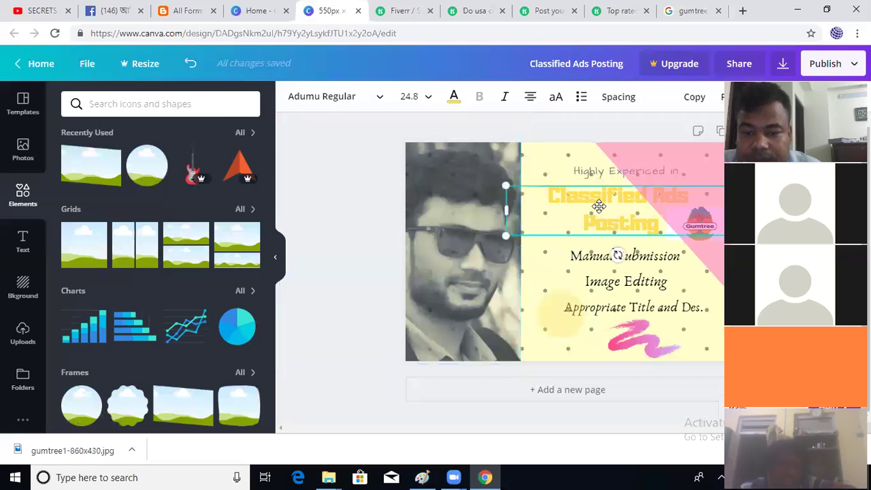
click(616, 285)
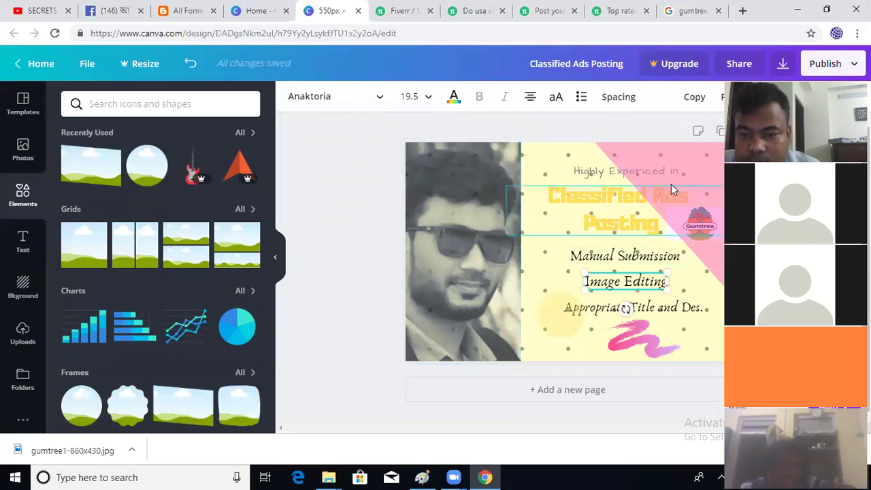
click(326, 187)
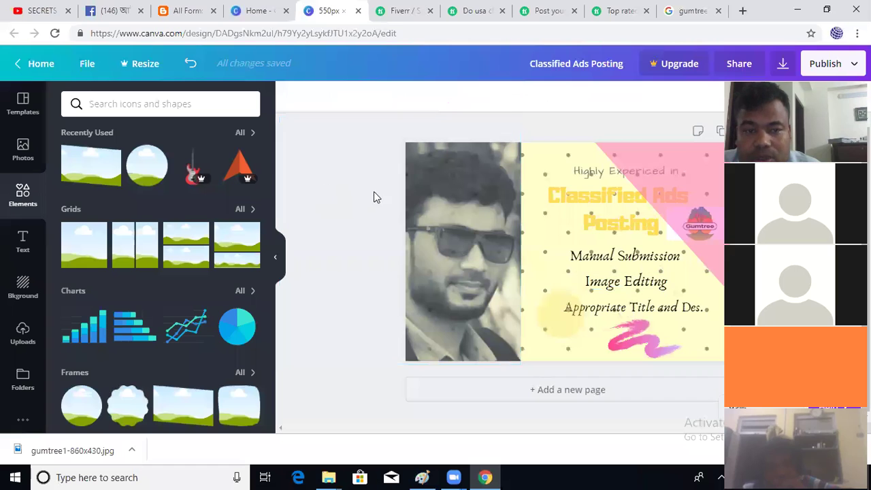
View the USA Classified Ads gig banner on Fiverr as a reference and return to the title in the Canva design
click(402, 10)
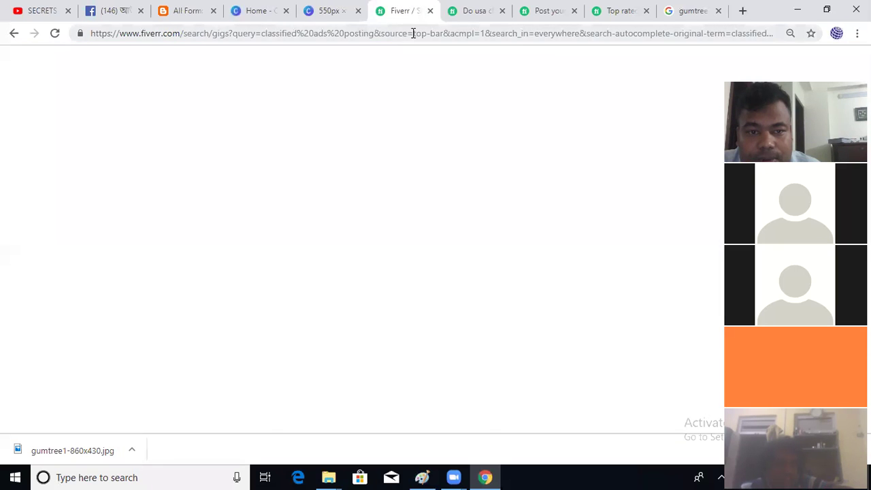
click(412, 31)
click(478, 7)
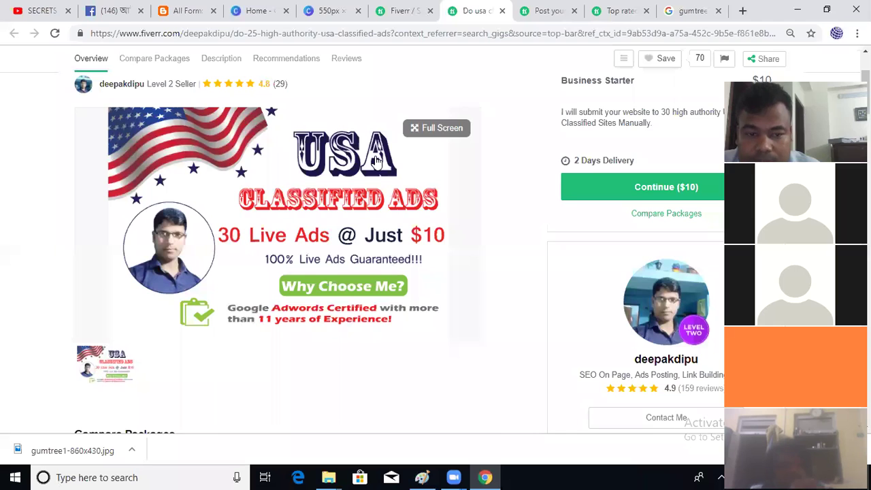
click(486, 477)
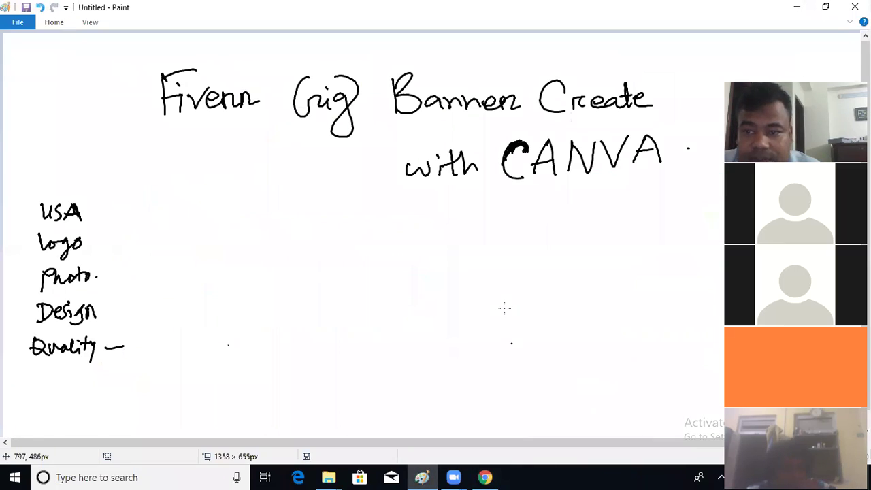
click(796, 8)
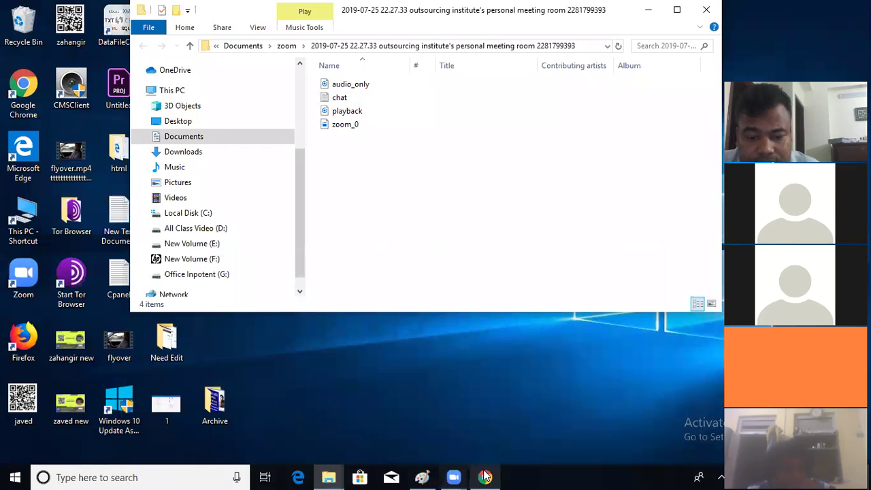
click(486, 477)
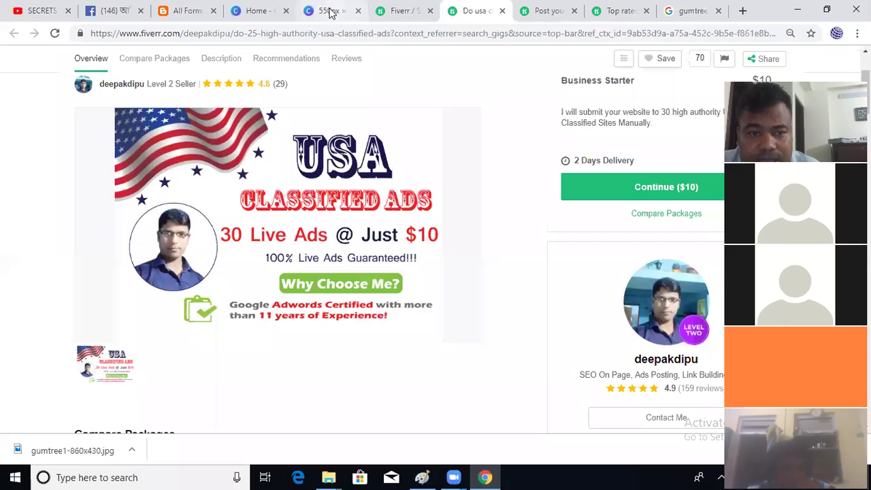
click(330, 11)
click(618, 220)
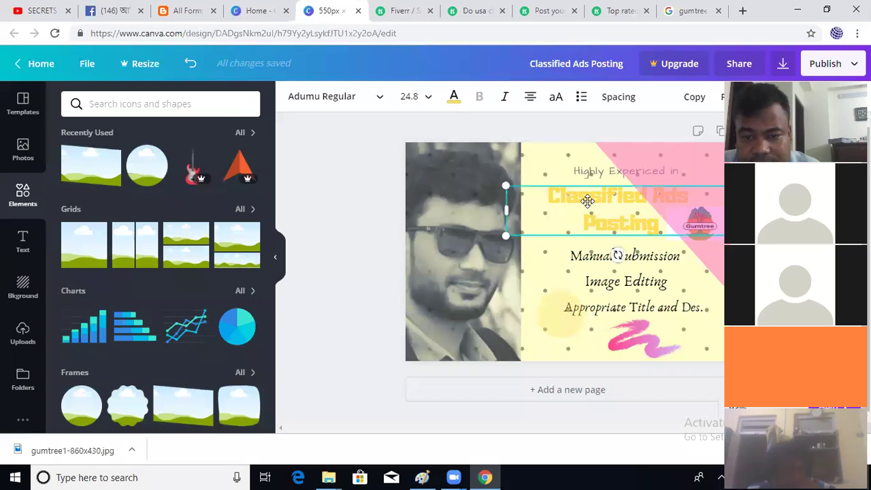
Add "USA" before "Classified Ads Posting" in the banner title and shrink the title to font size 23.1
double_click(539, 194)
click(542, 195)
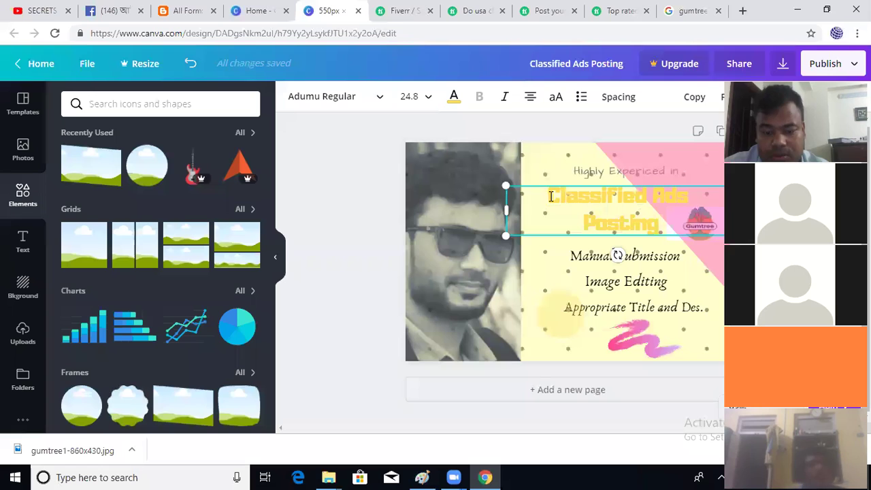
text(I)
text(SA)
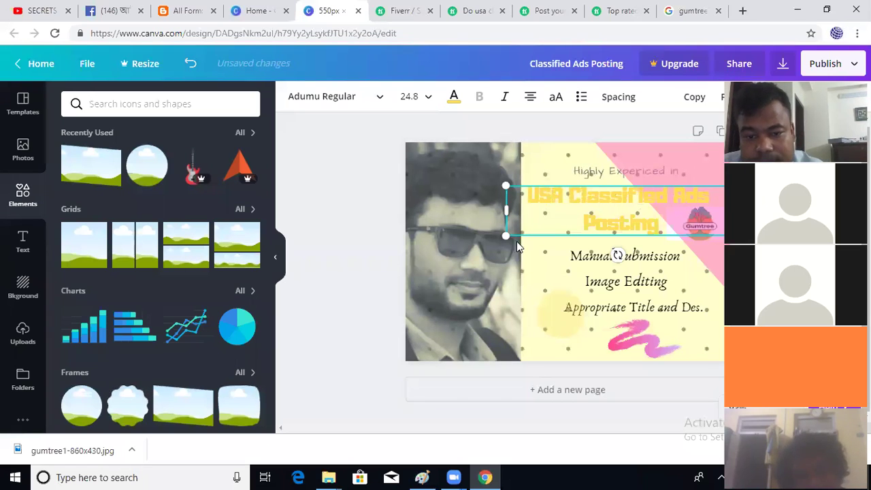
drag(515, 230, 529, 228)
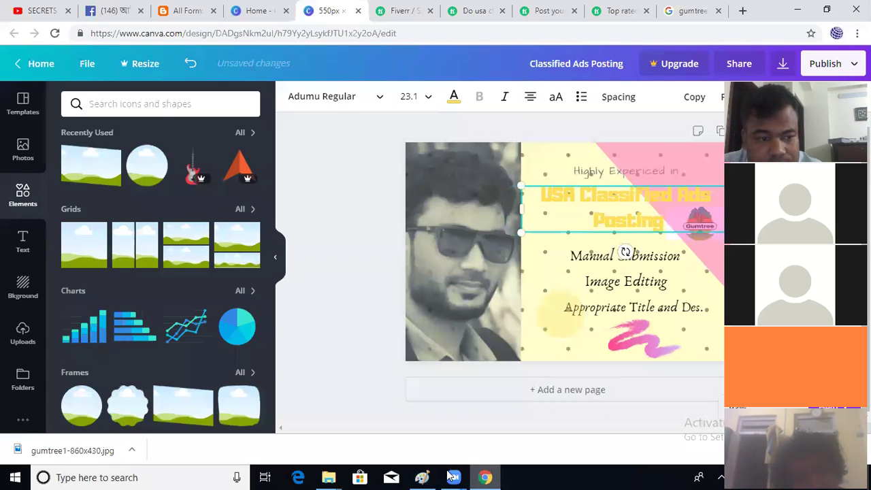
Check the handwritten banner checklist in Paint, return to the Canva design and deselect the title
click(422, 477)
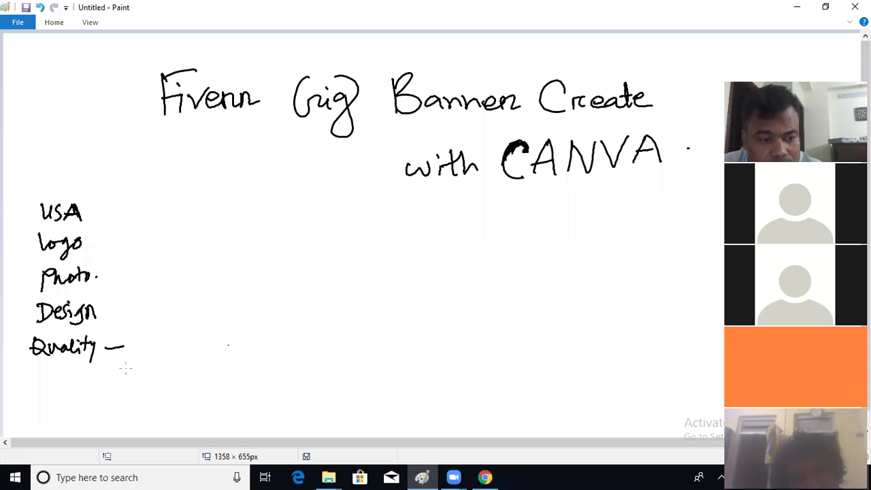
click(484, 477)
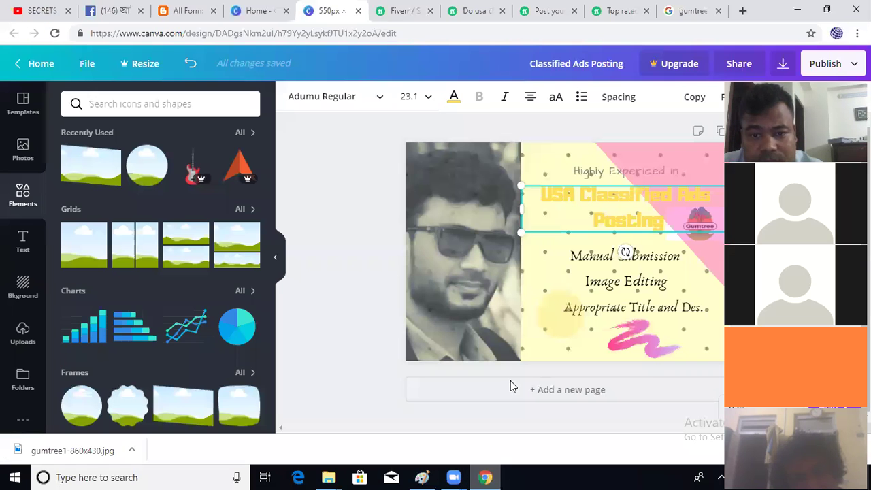
key(Escape)
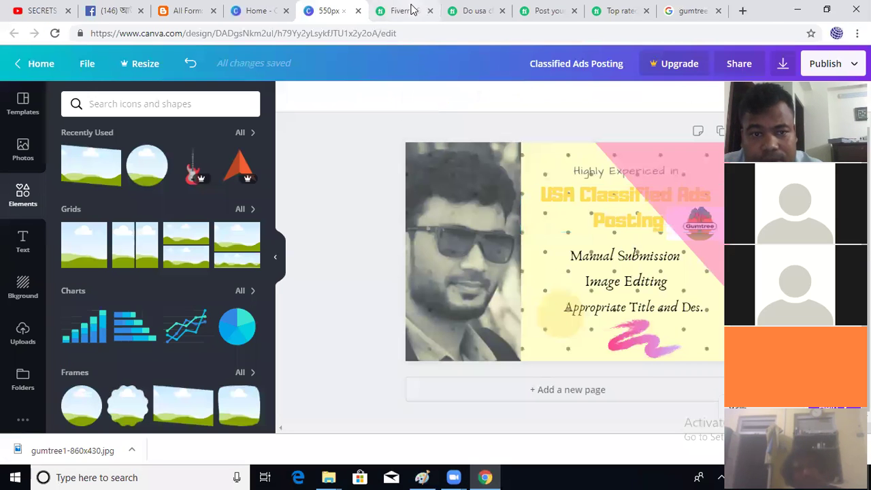
Compare the banners of the three open Fiverr classified ads gigs, ending on the "USA Classified Ads" one
click(409, 11)
click(463, 10)
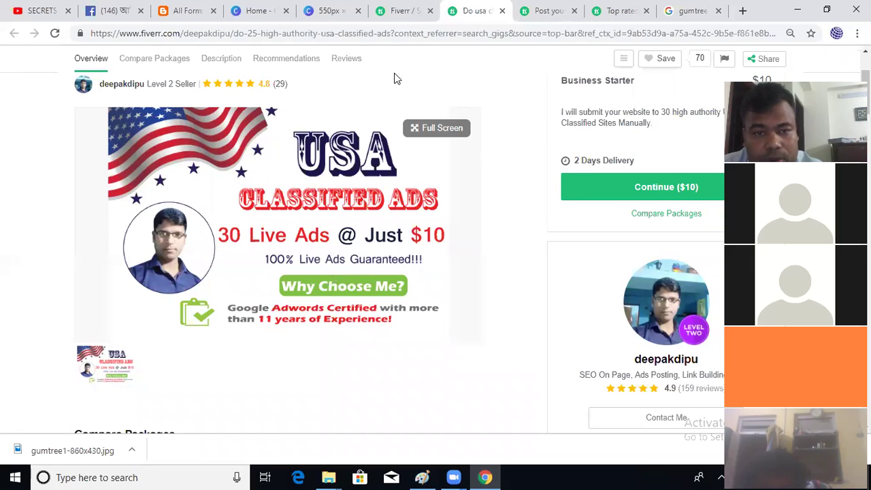
click(545, 10)
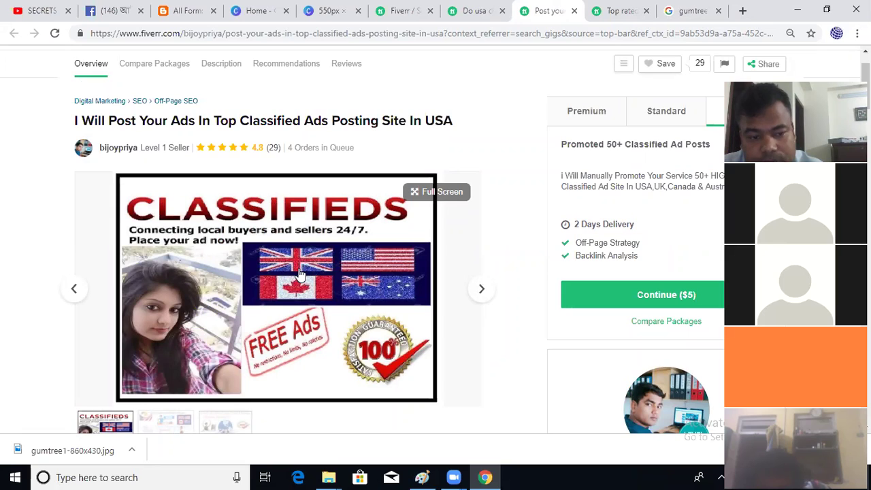
click(475, 8)
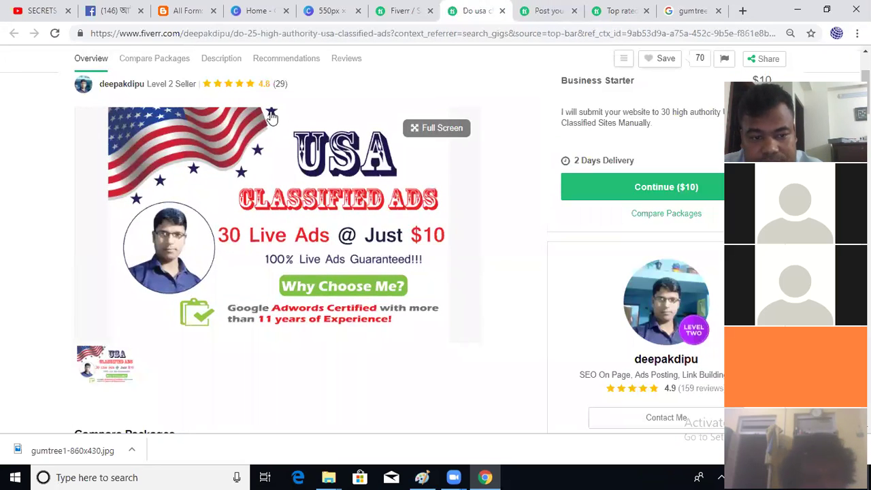
click(542, 8)
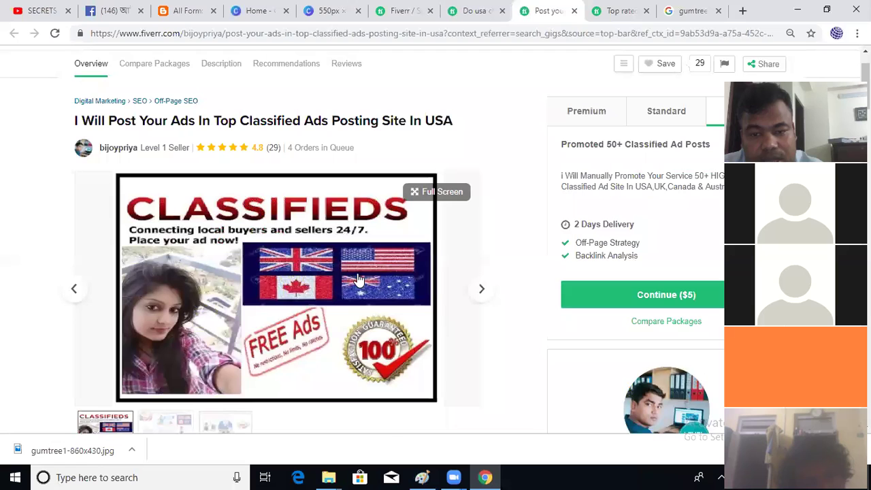
click(621, 8)
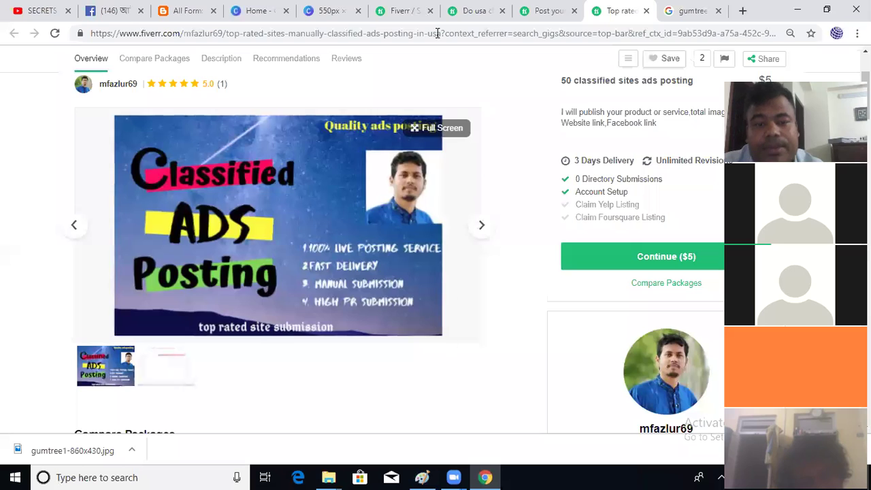
click(460, 5)
click(481, 36)
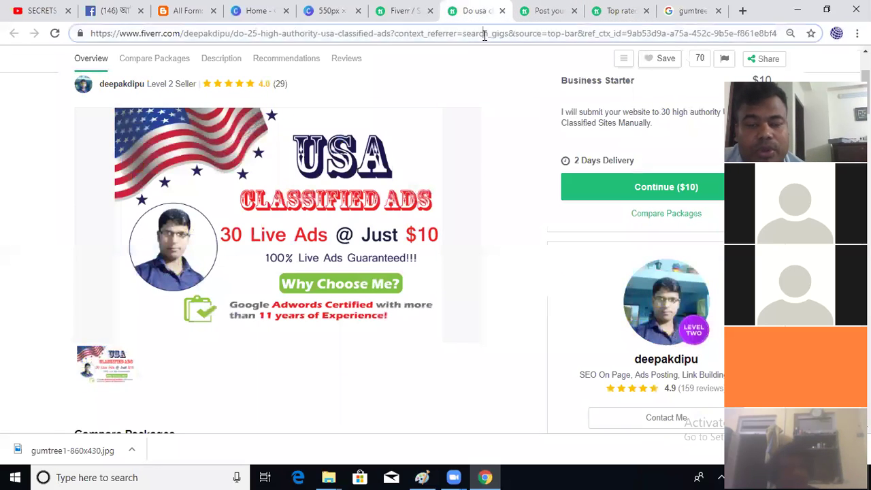